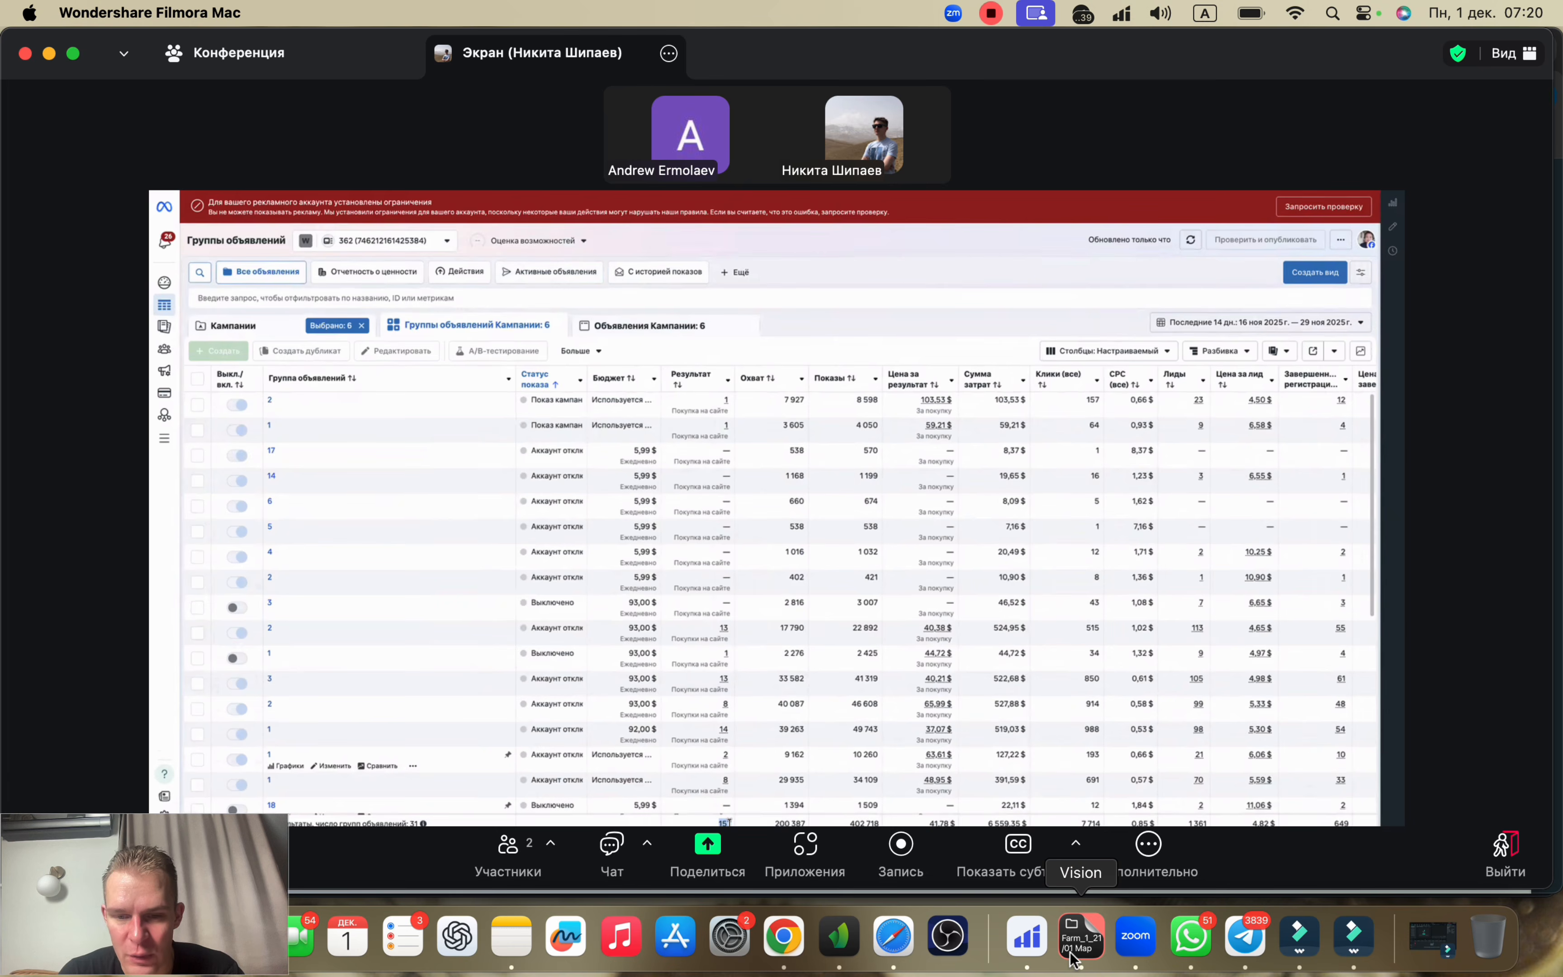
Step: Switch to the Vision browser, refresh the campaign table, and examine the metrics of the TR OLYMP GATES 1411 campaign
click(1081, 937)
click(1043, 56)
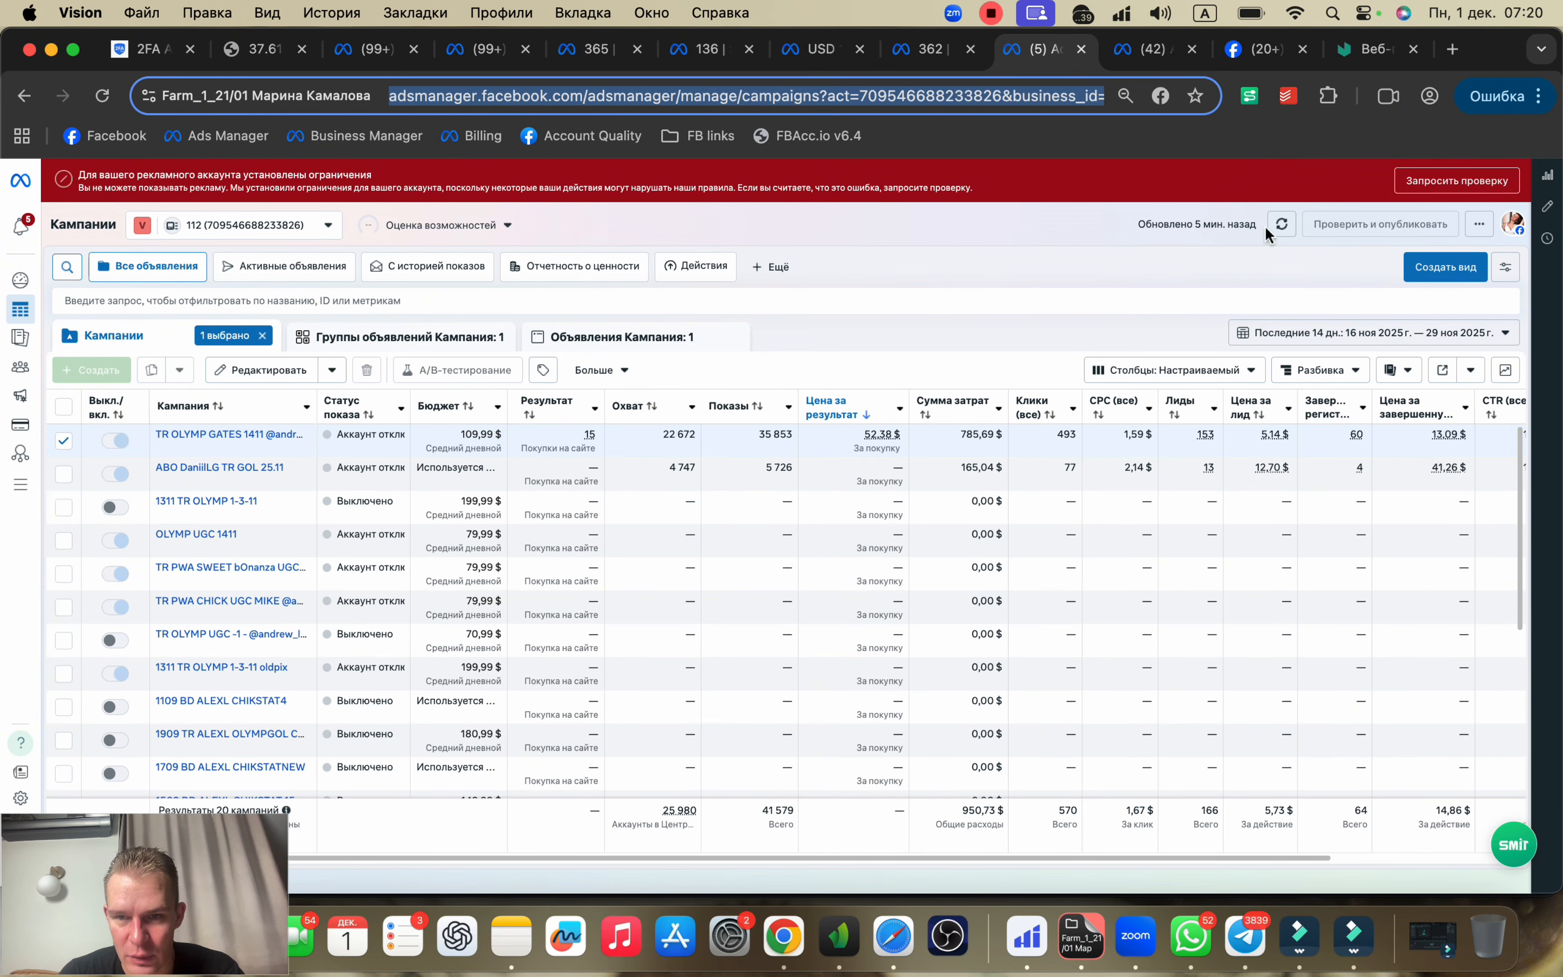
click(1282, 224)
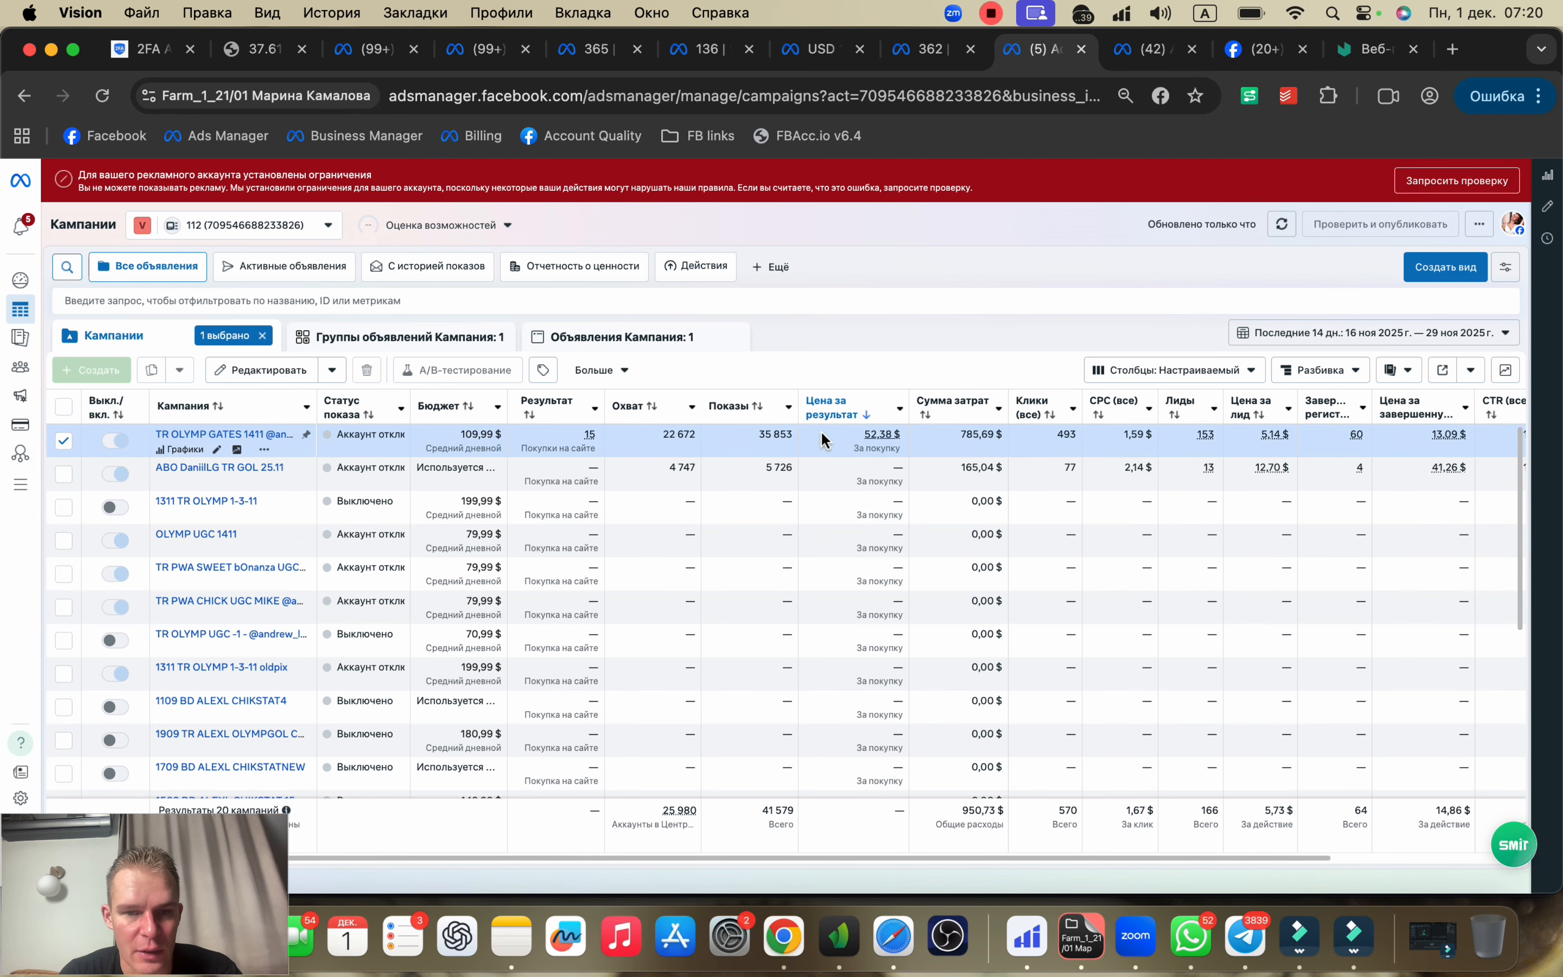
scroll(822, 437, right, 2)
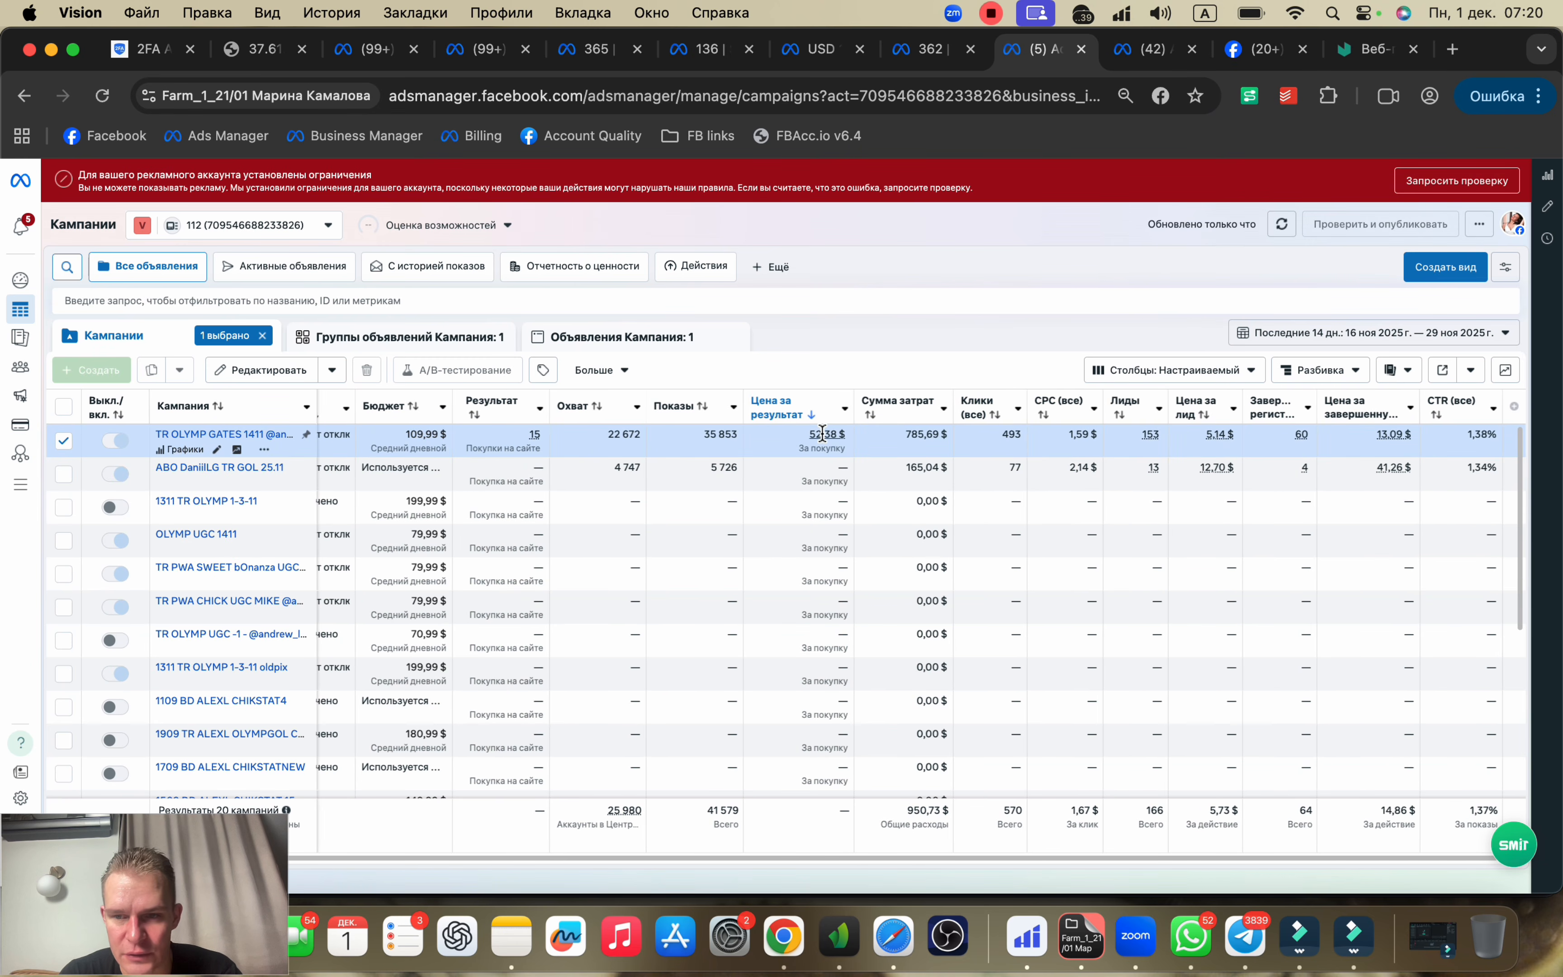
scroll(822, 432, left, 2)
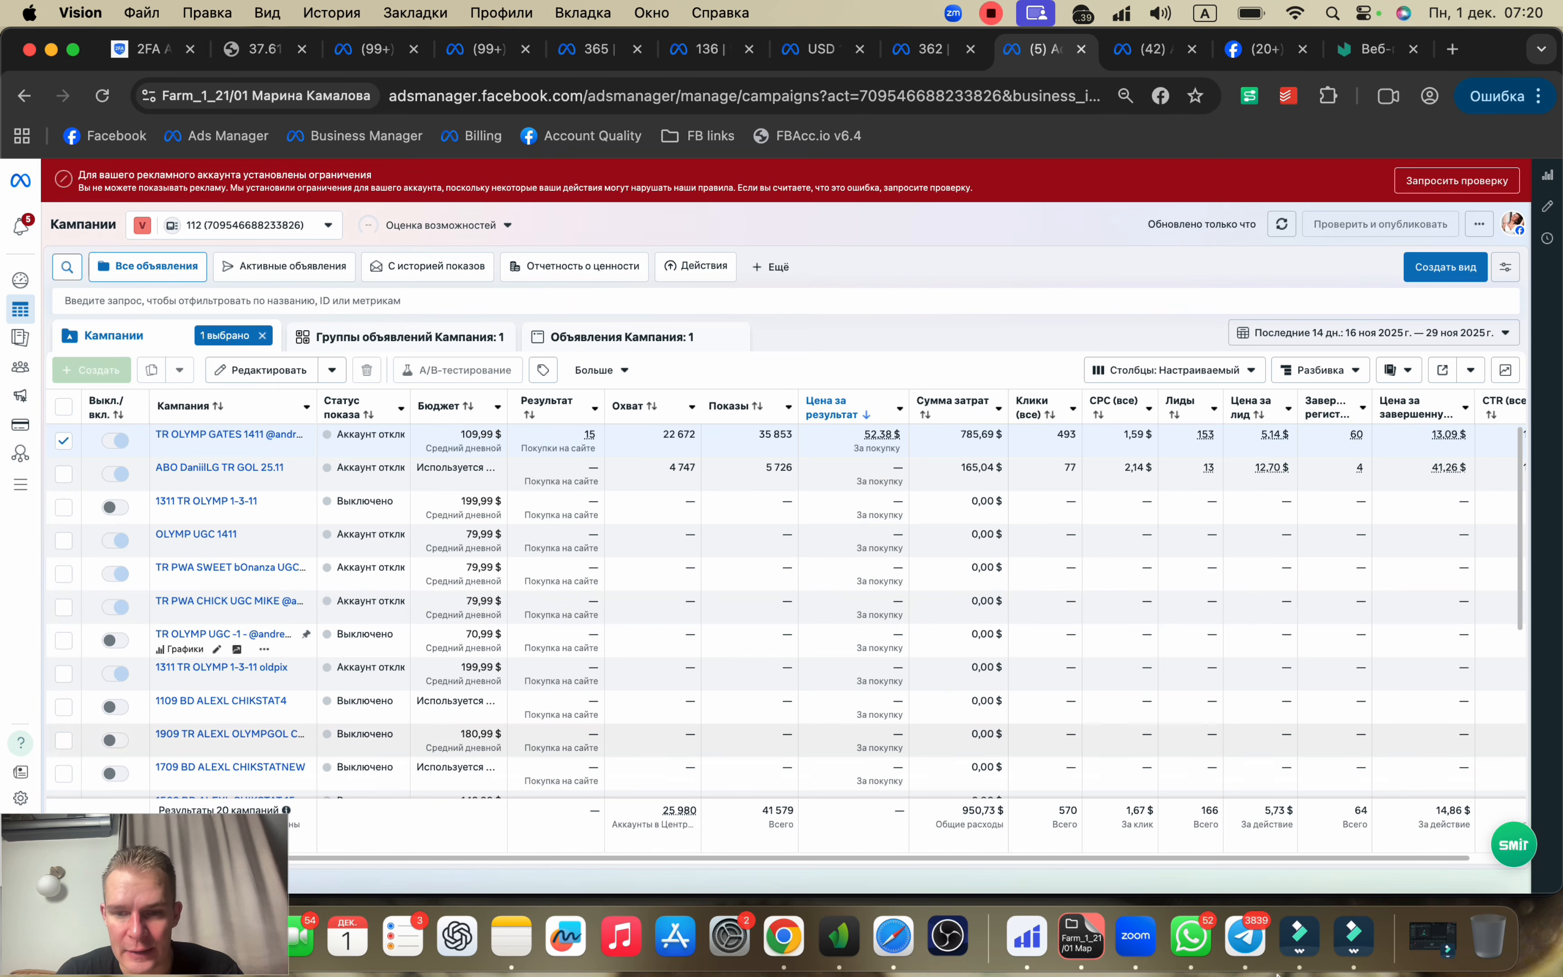
Step: Switch to the screen shared in Zoom and set its campaign report's date range to 28 November 2025
click(1132, 944)
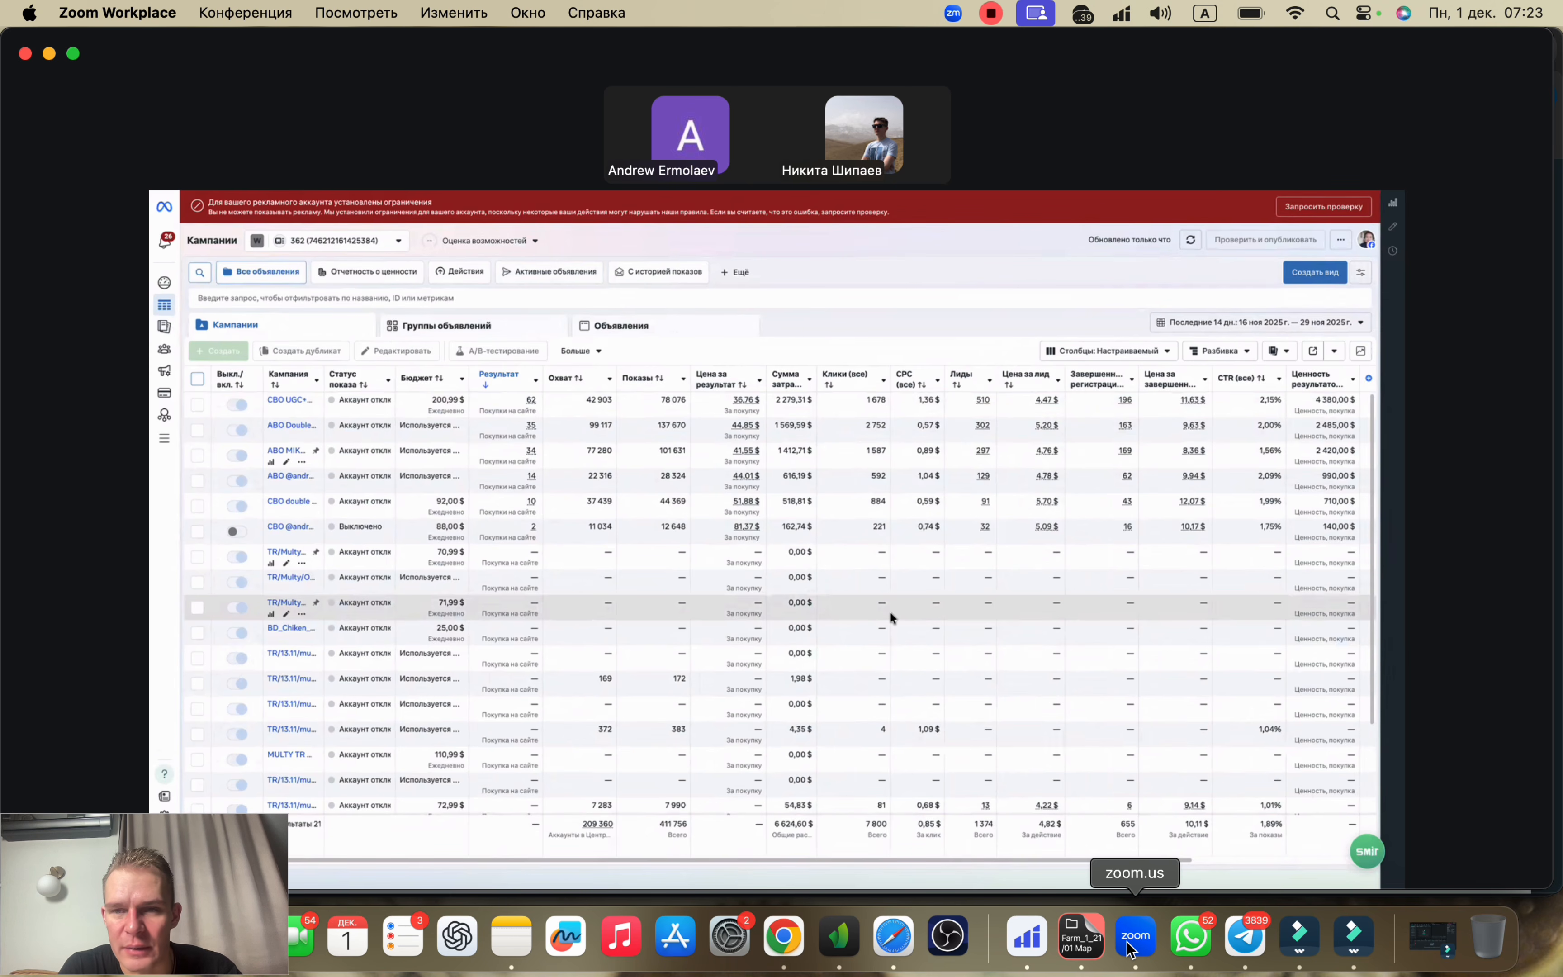
click(1163, 321)
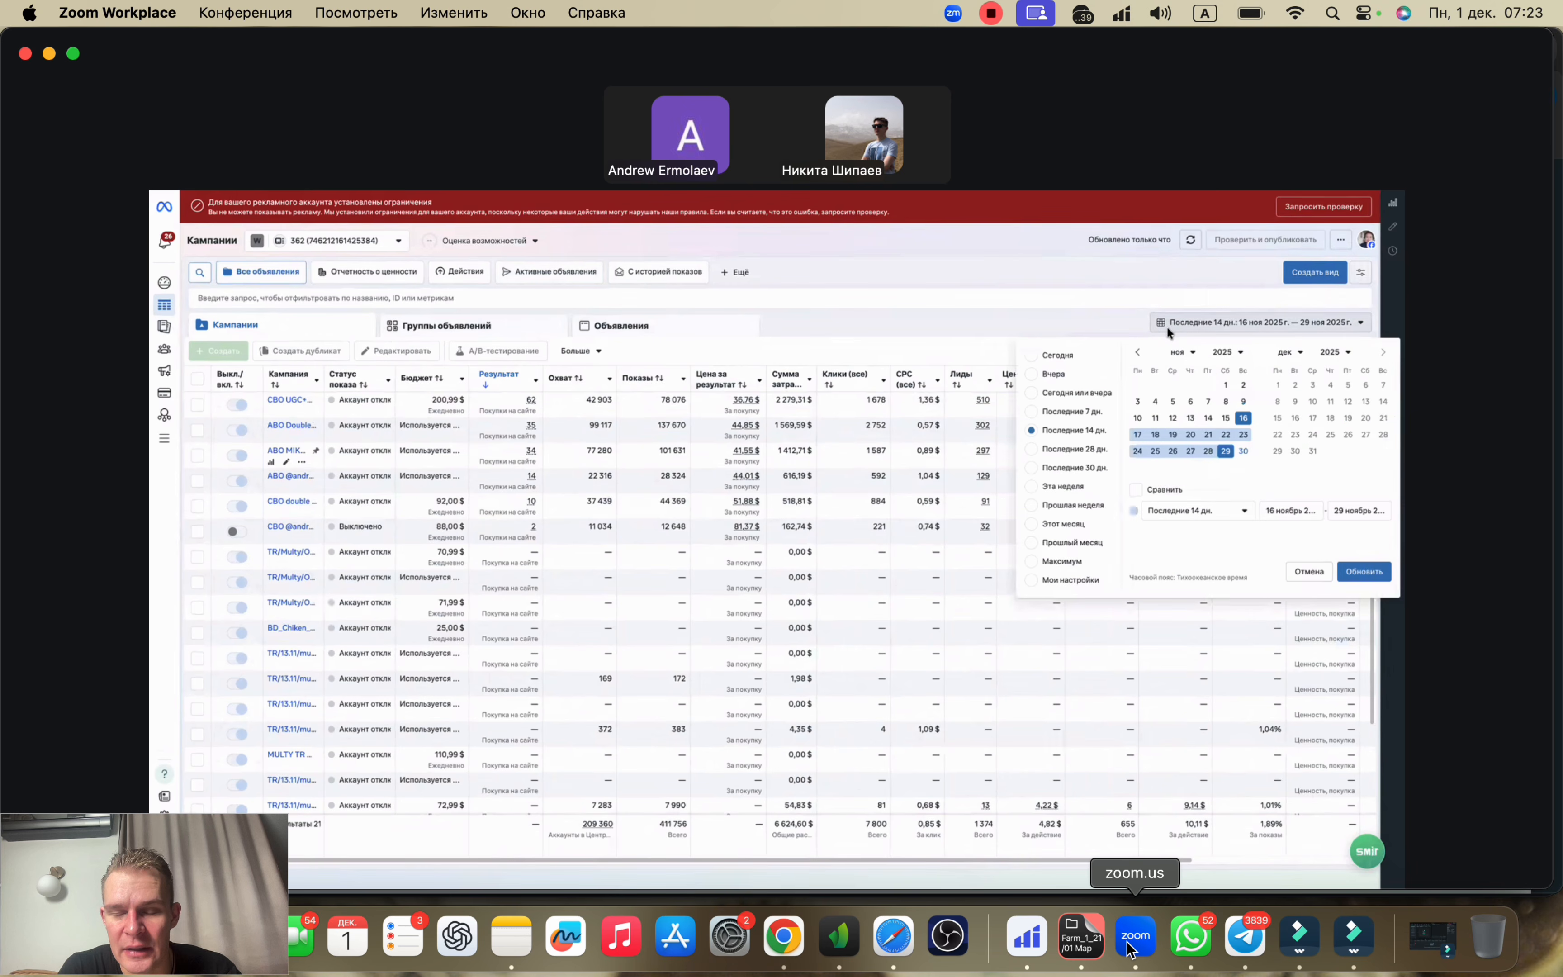
click(1208, 451)
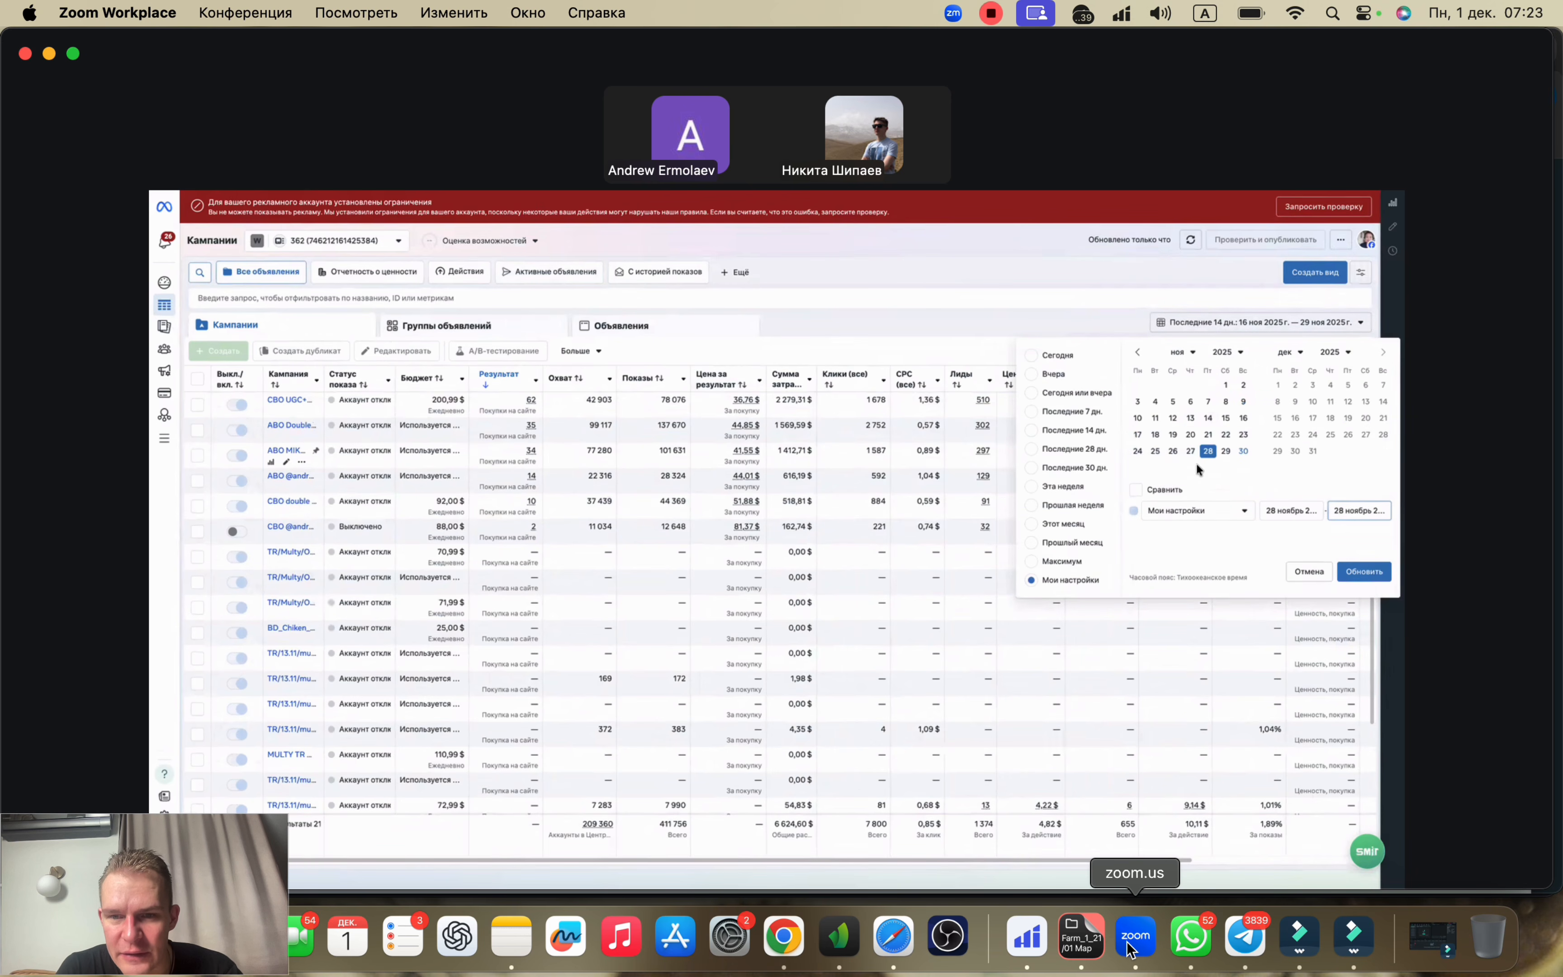
click(1336, 570)
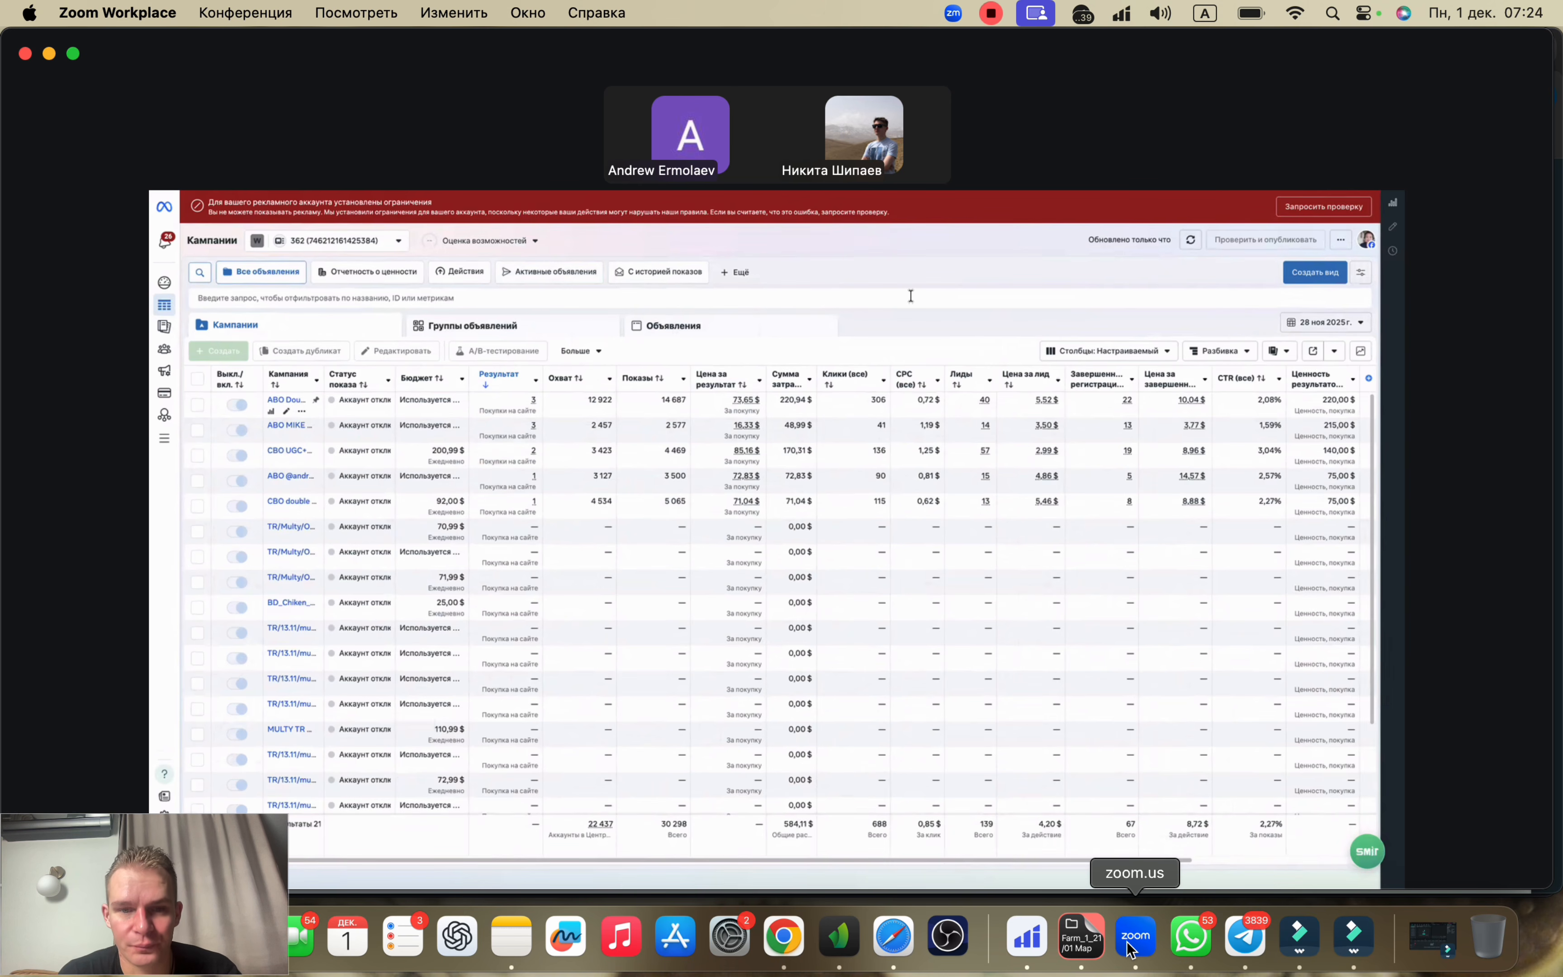
Step: Switch back to the Vision browser and limit the campaign statistics there to 28 November 2025
click(1094, 947)
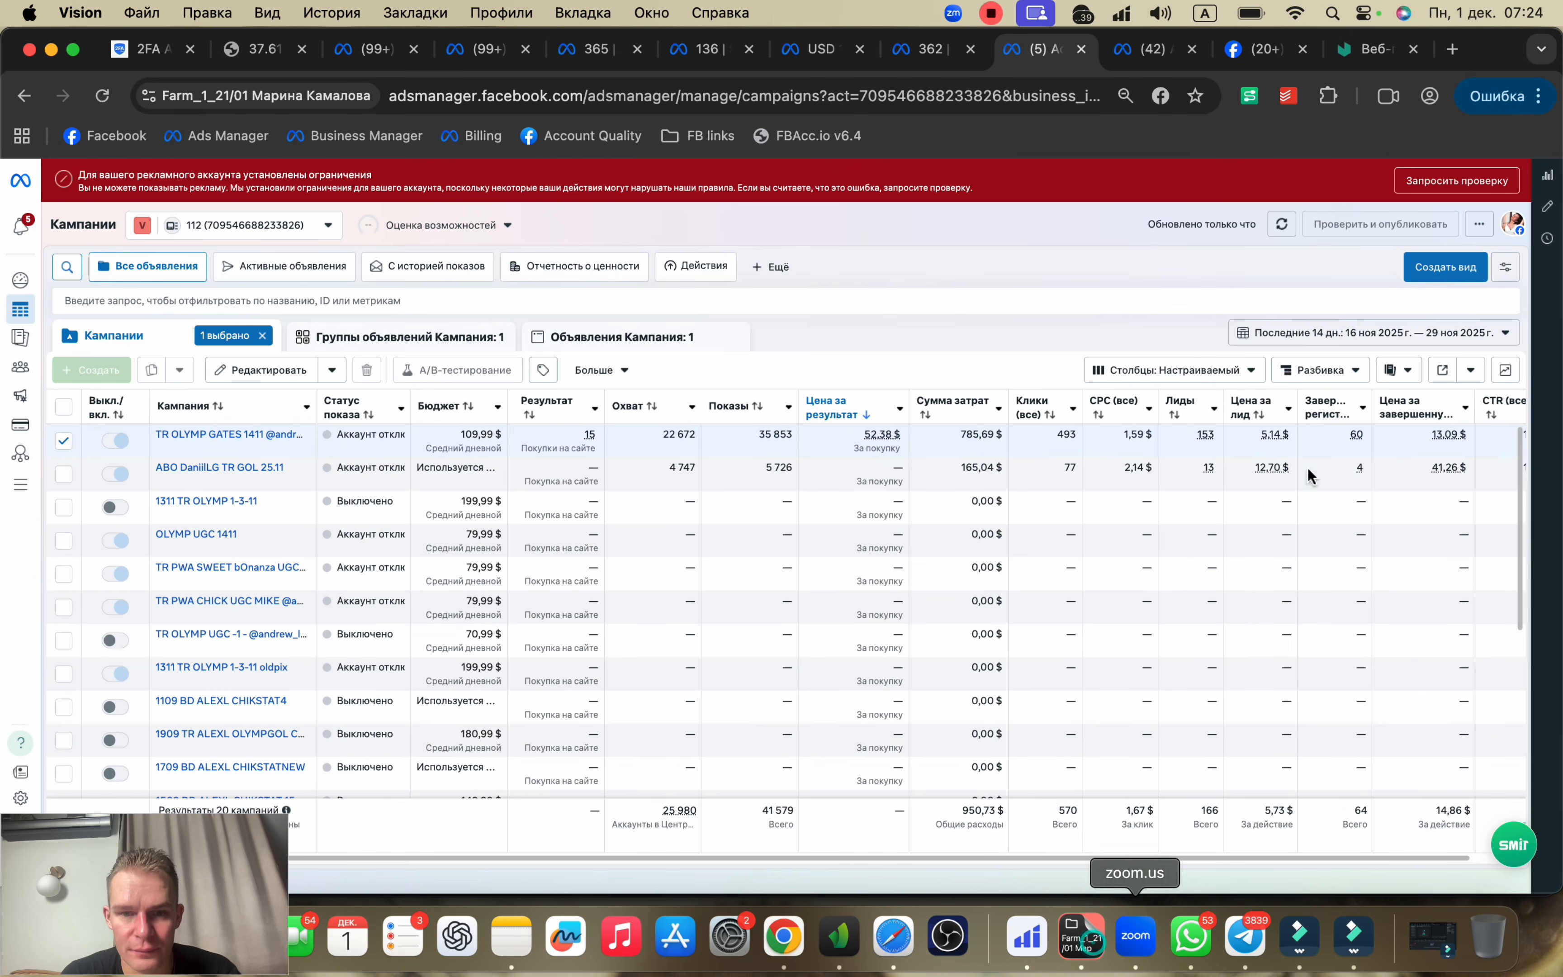
click(1439, 339)
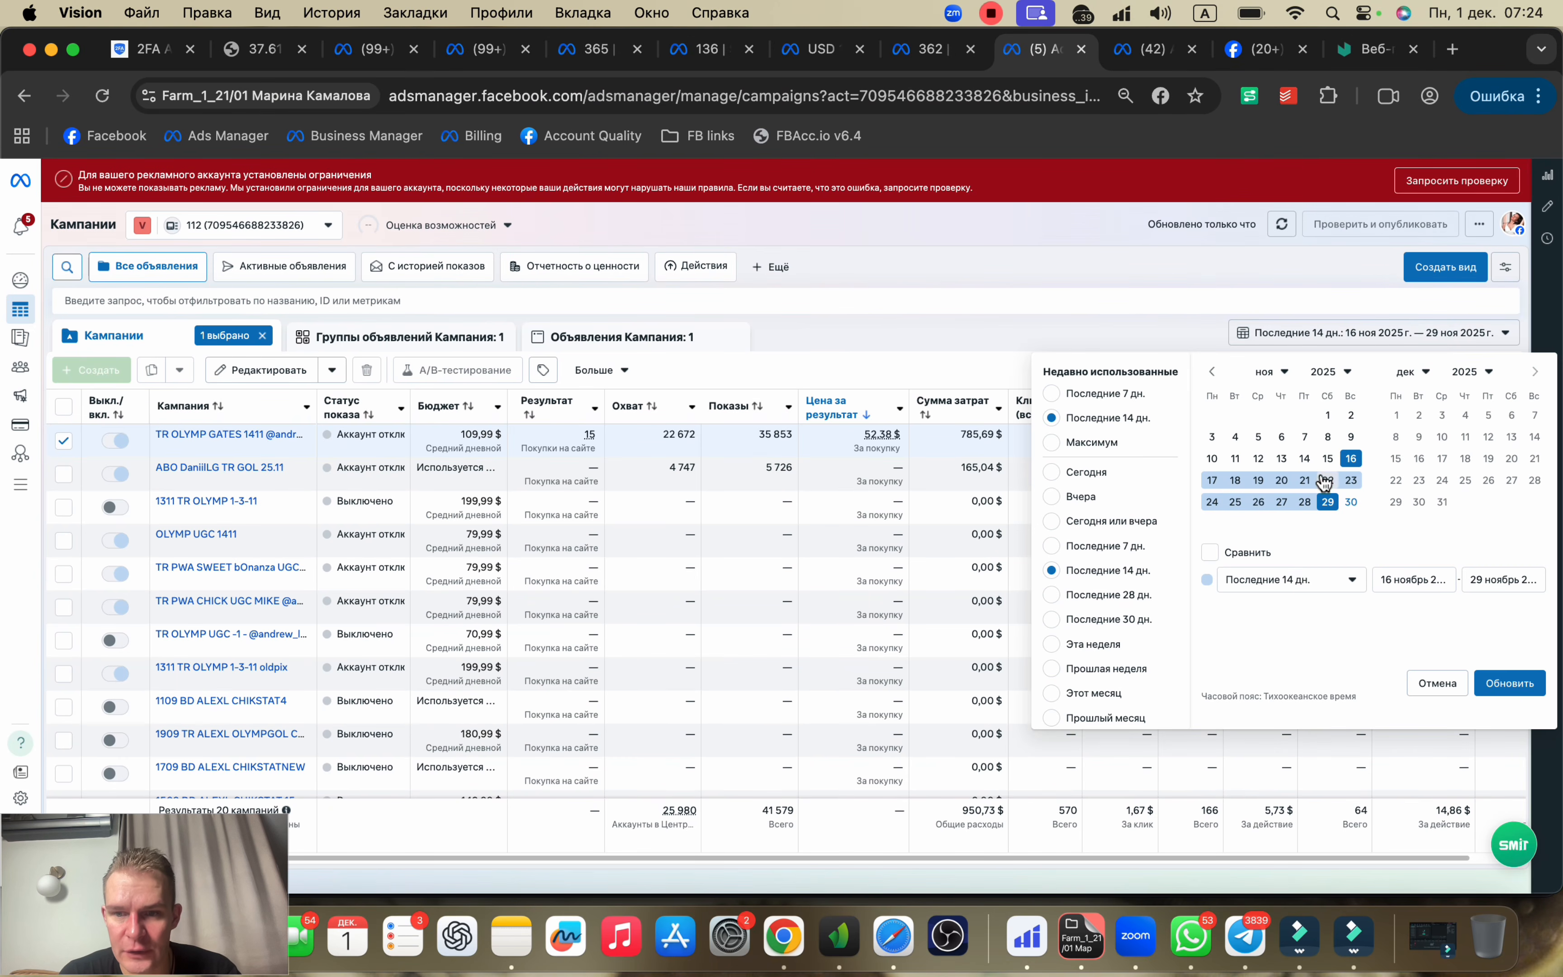
click(1095, 472)
click(1397, 332)
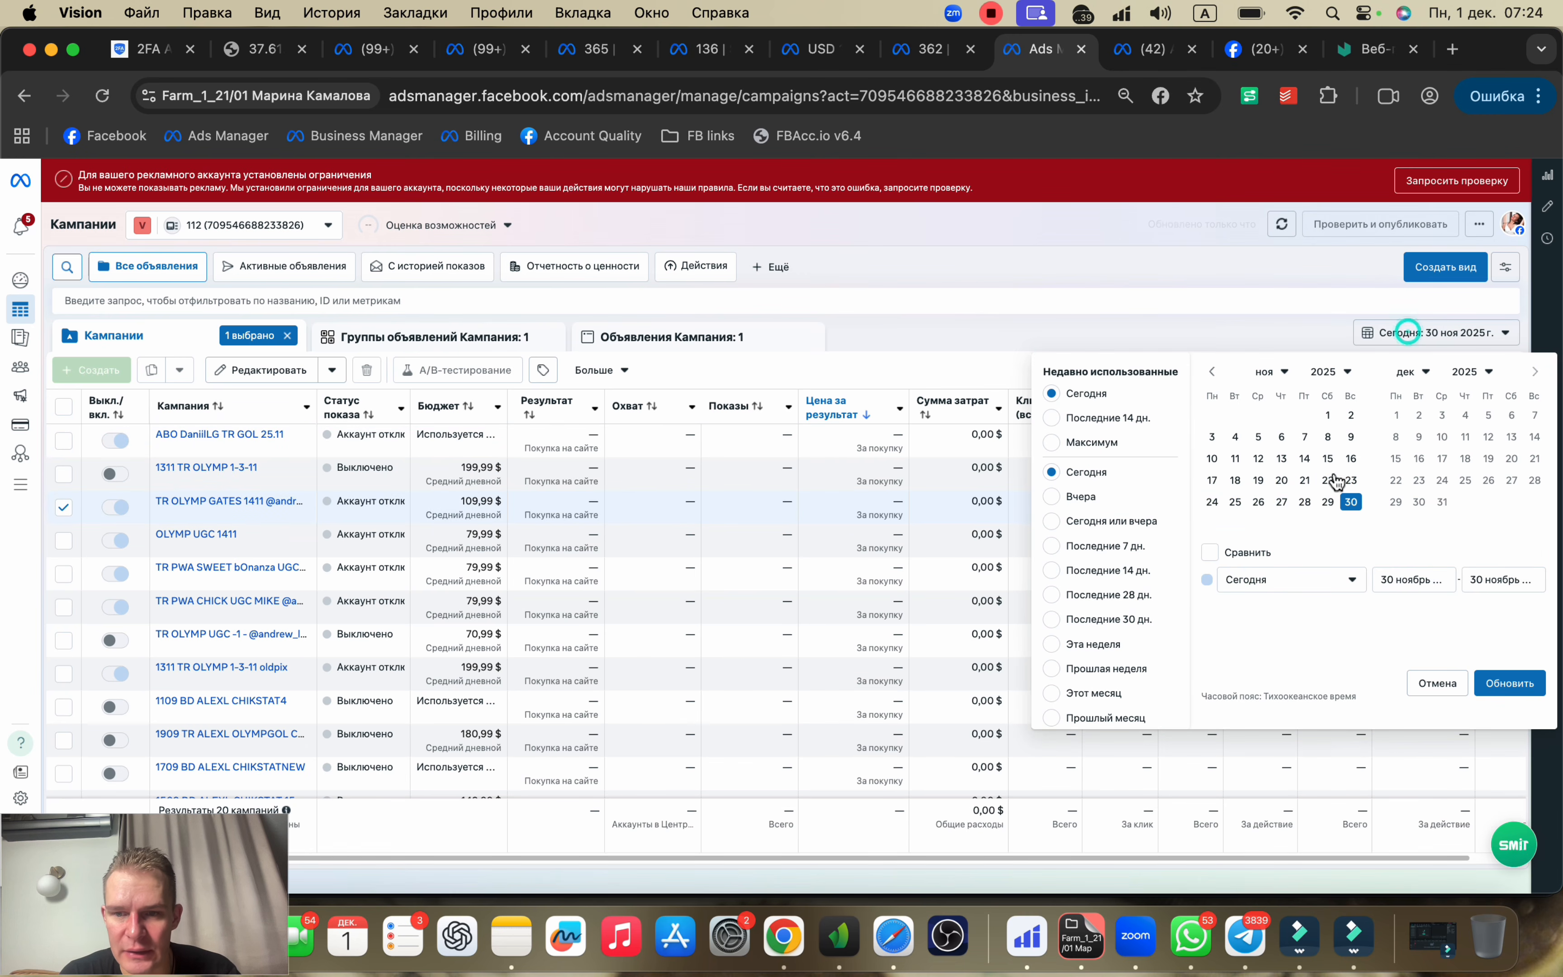
click(1305, 502)
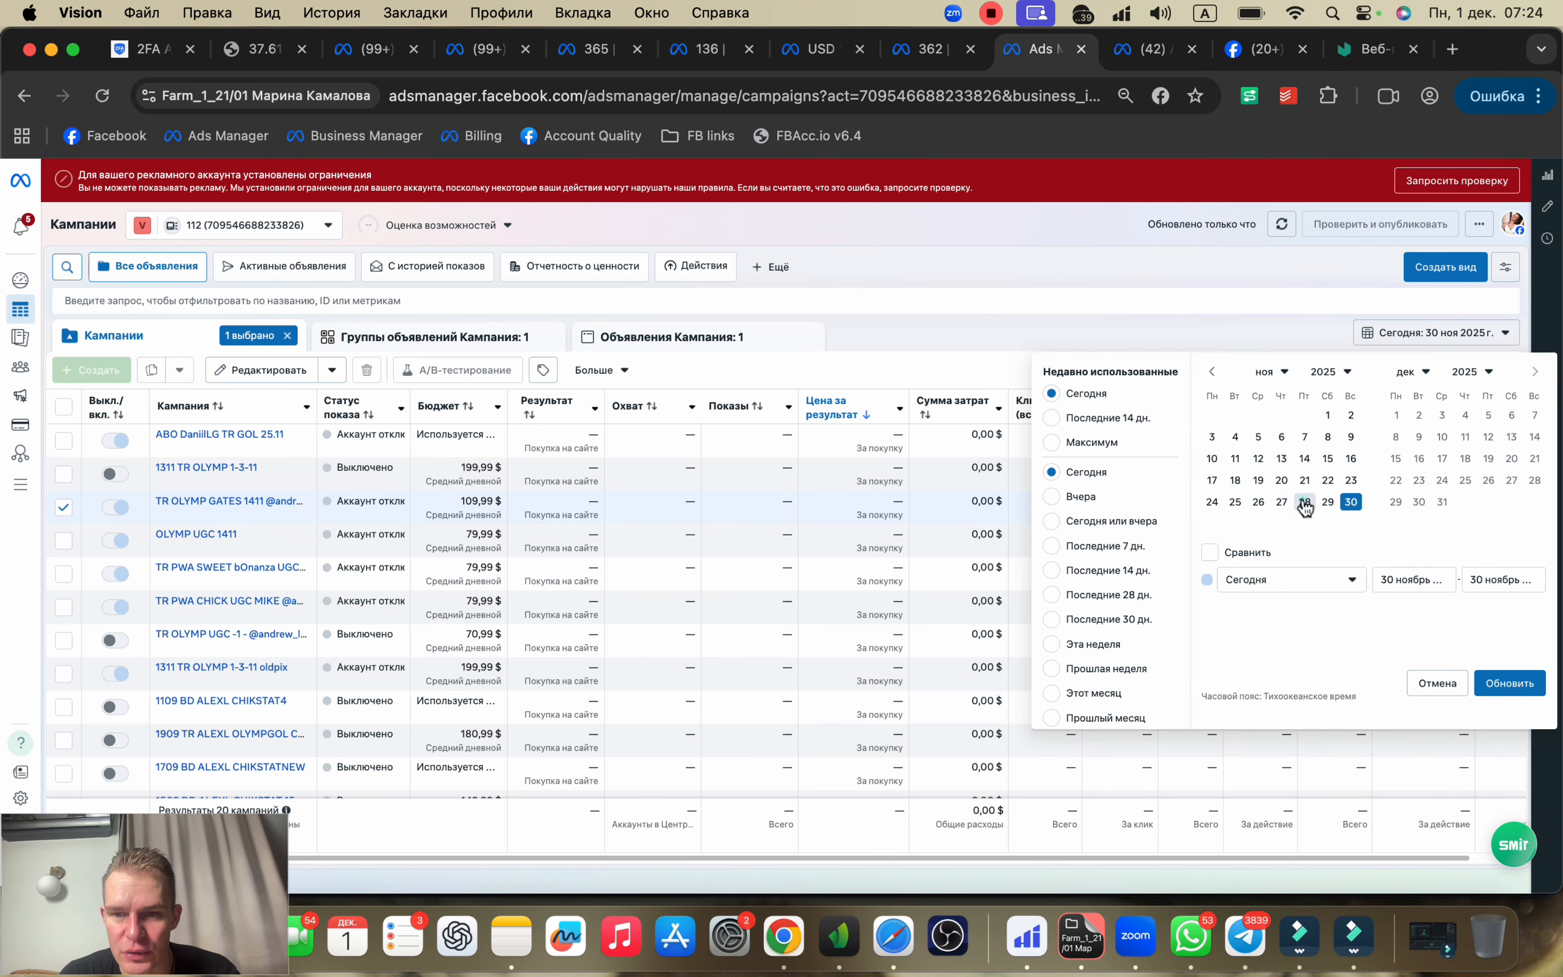
click(1492, 684)
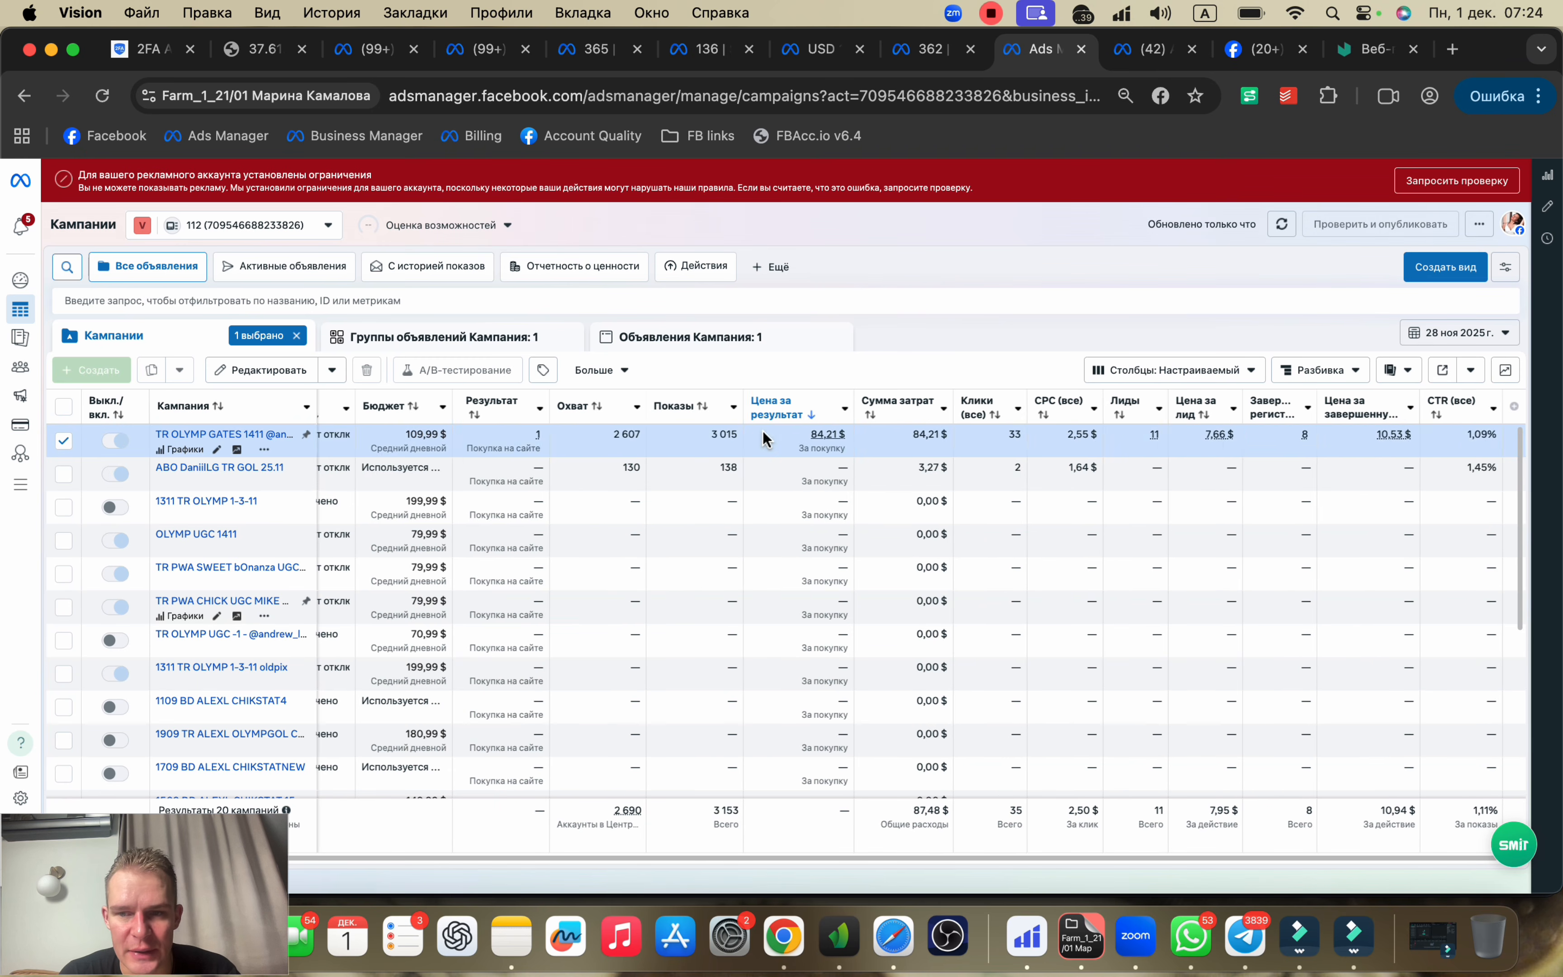
Step: Switch to the ChatGPT screen in Zoom and finish the prompt's first line with "ца мужчины 23-54", followed by a line break
click(1135, 937)
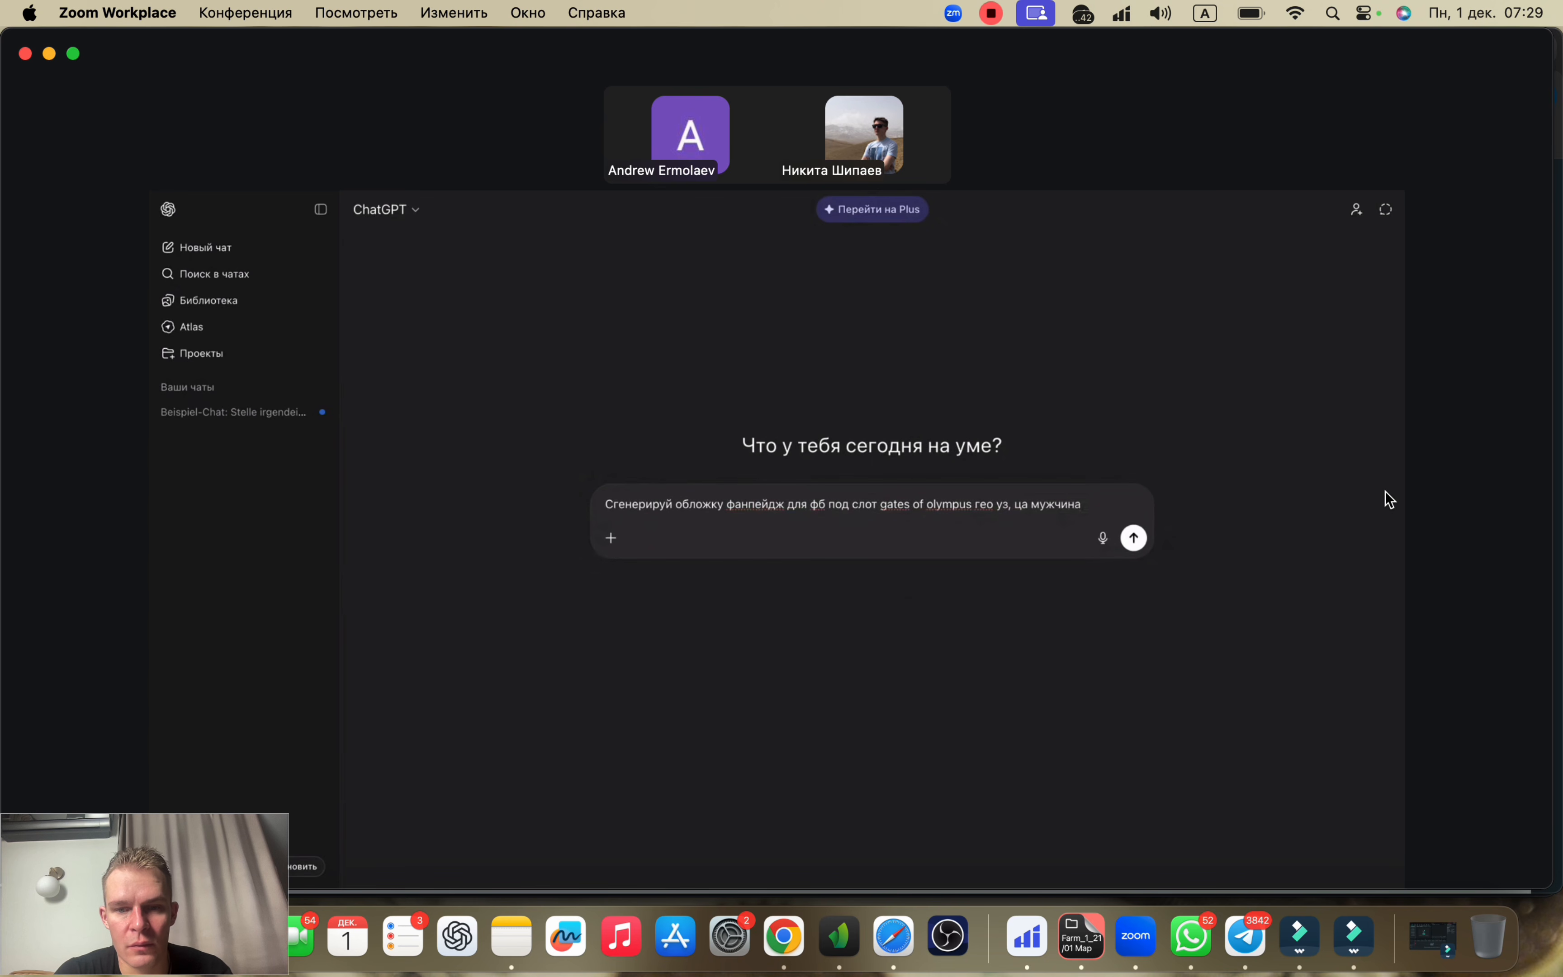
text(23-54)
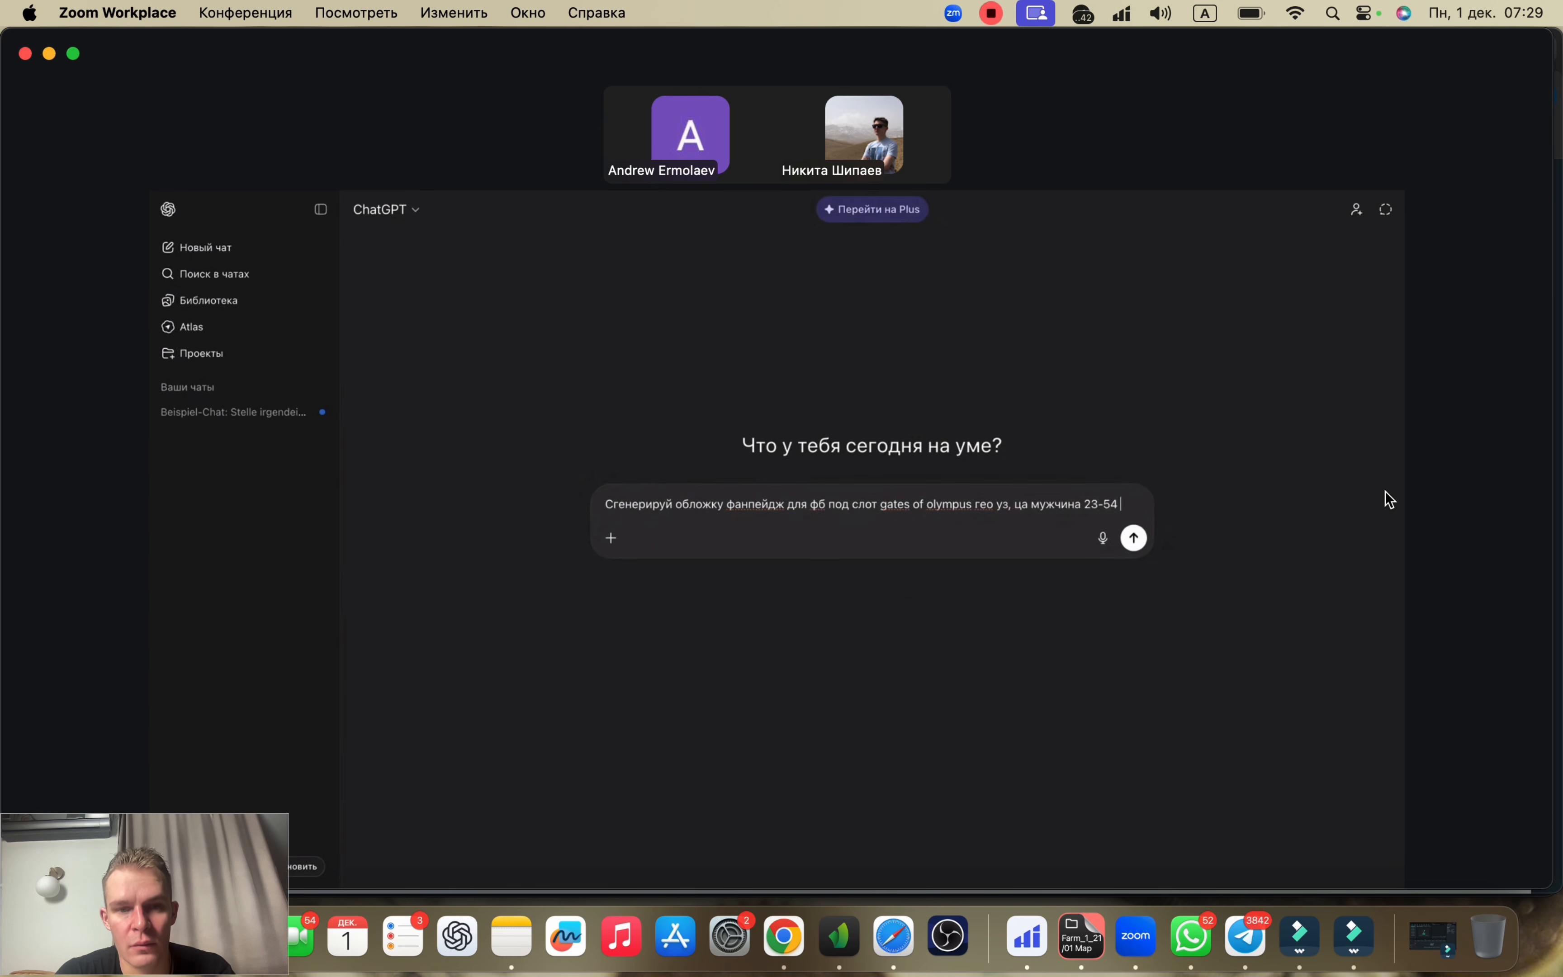
click(1083, 504)
key(BackSpace)
text(ы)
click(1149, 504)
key(shift+Return)
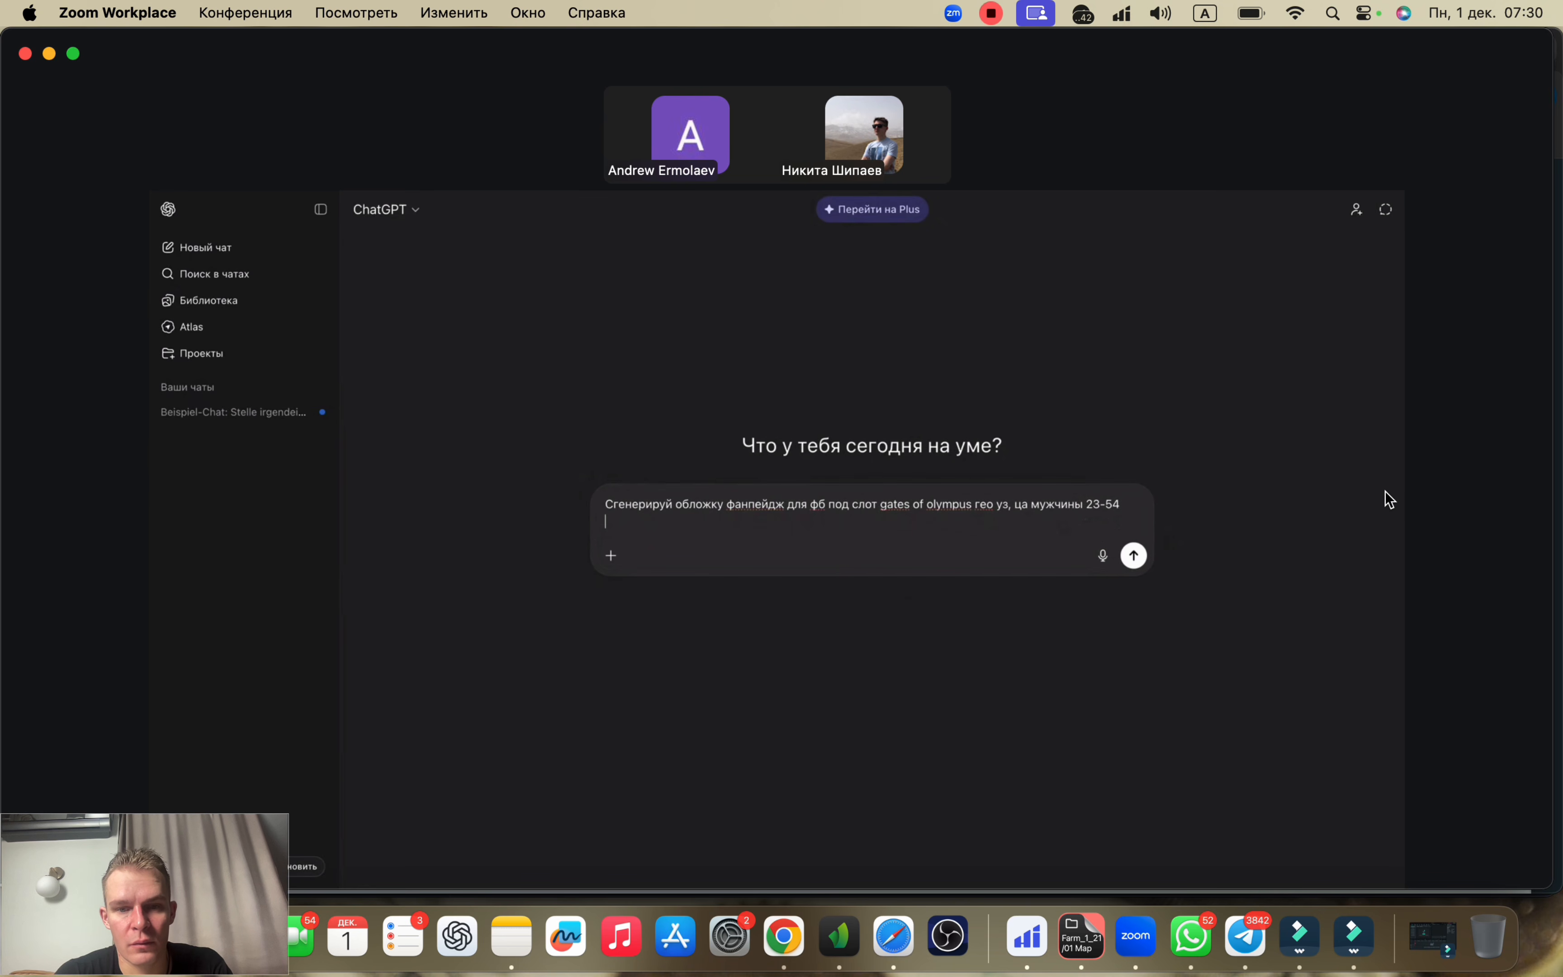
Step: Add to the prompt: "Давай укажем главного маскота данного слота, элементы, бонусы, и давай добавим триггерный текст"
key(Caps_Lock)
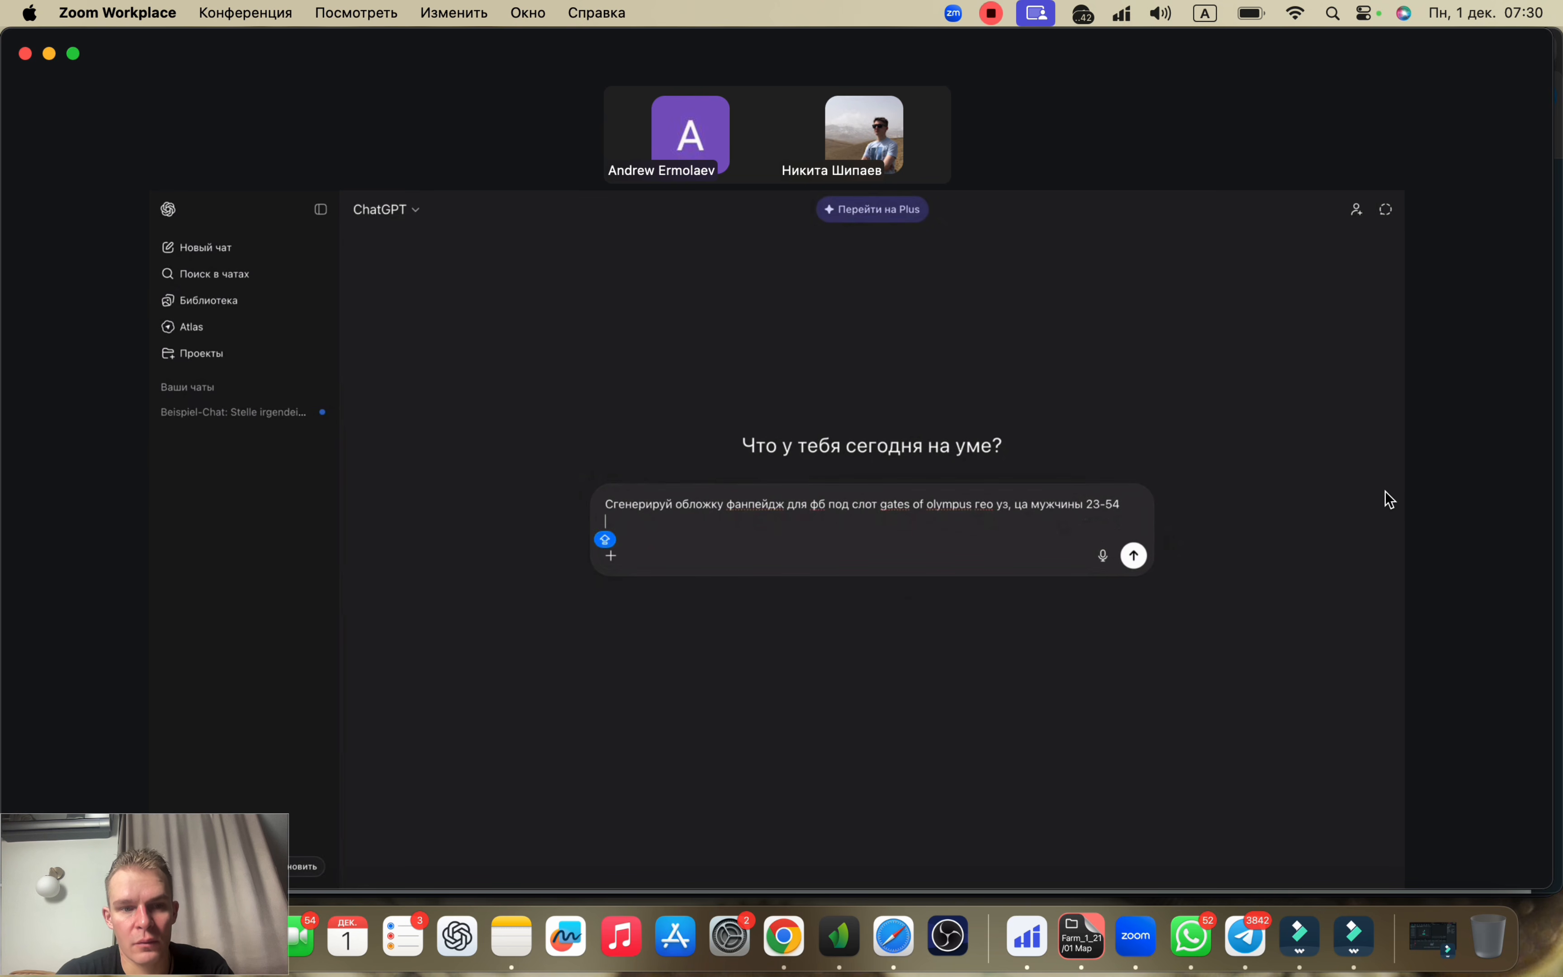
text(Давай укажем главного маскота данного слота,)
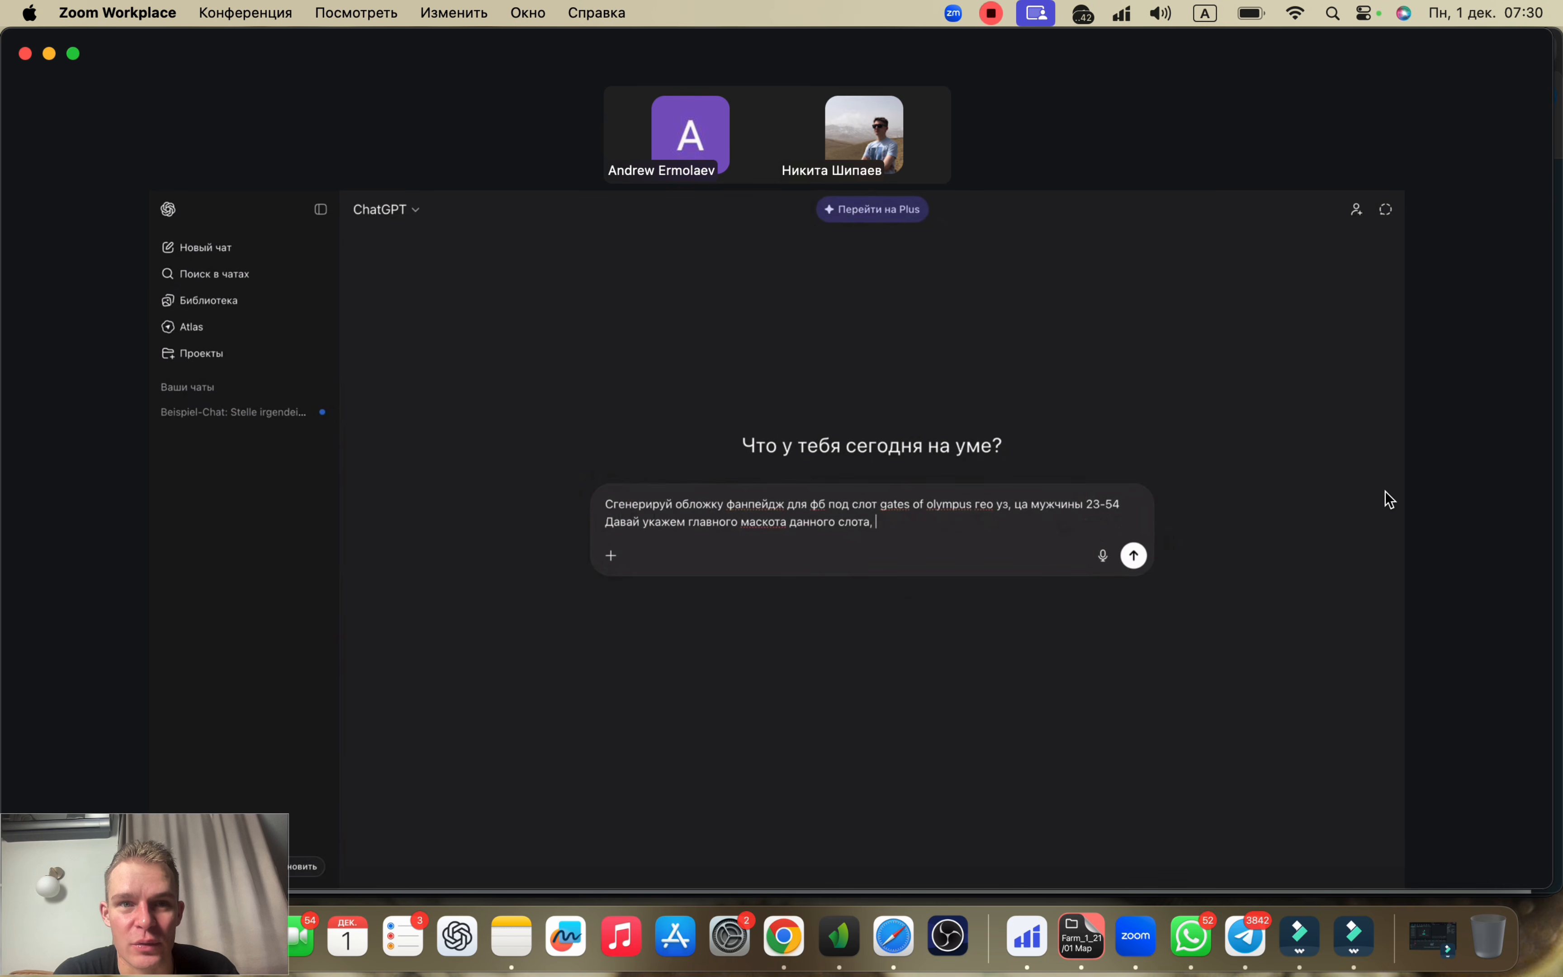
text( элемент)
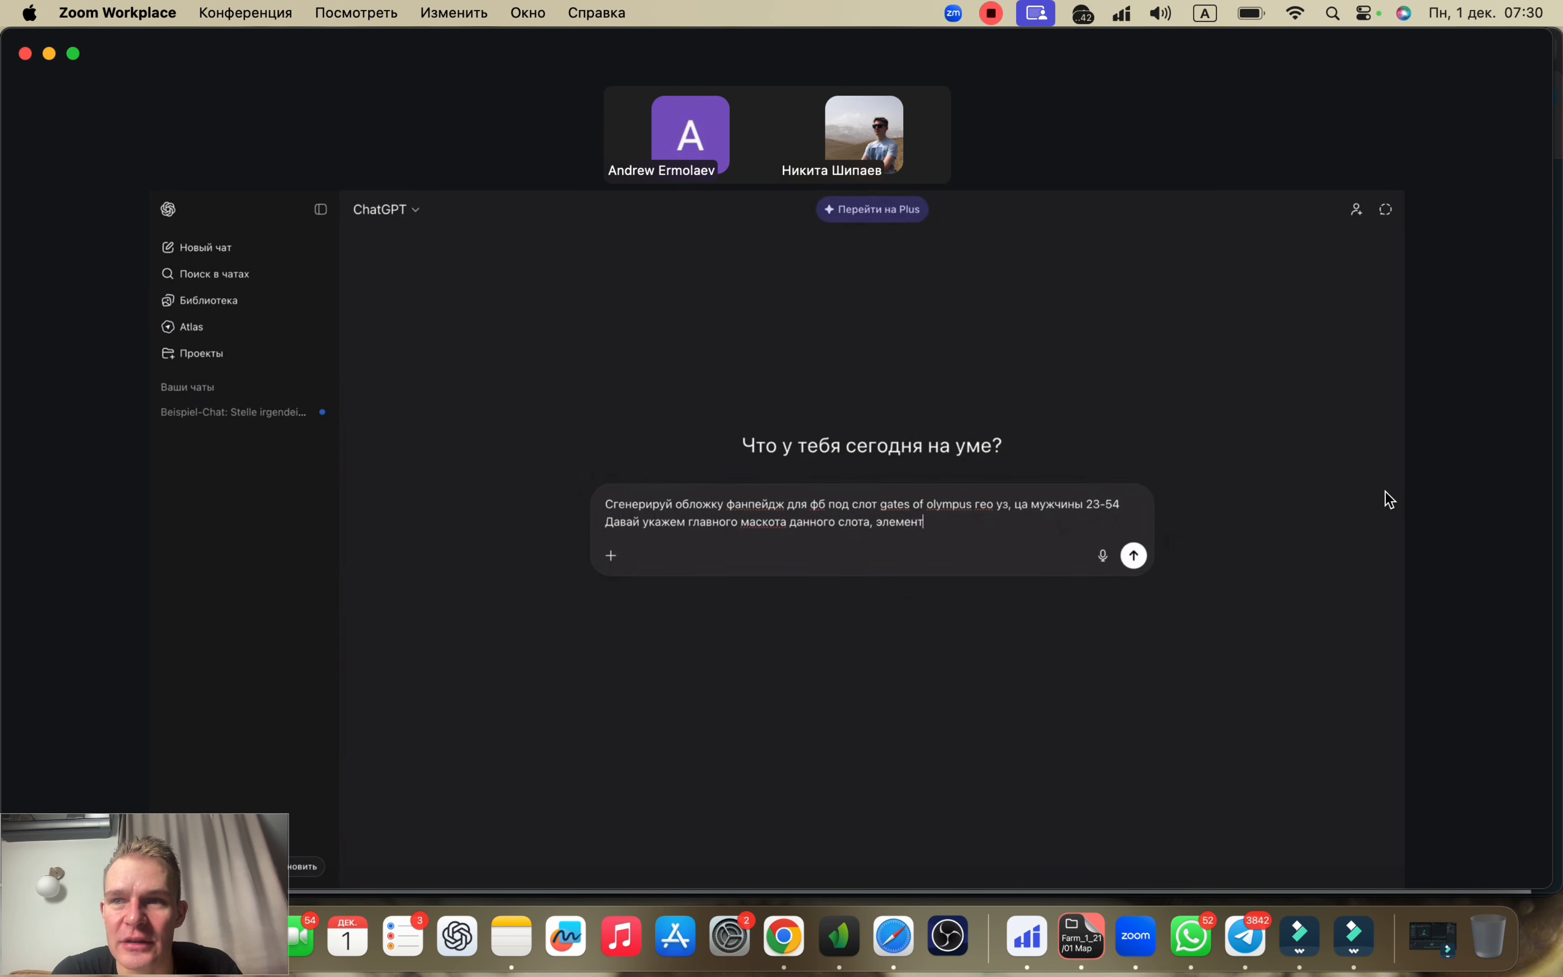
text(ы, бонусы,)
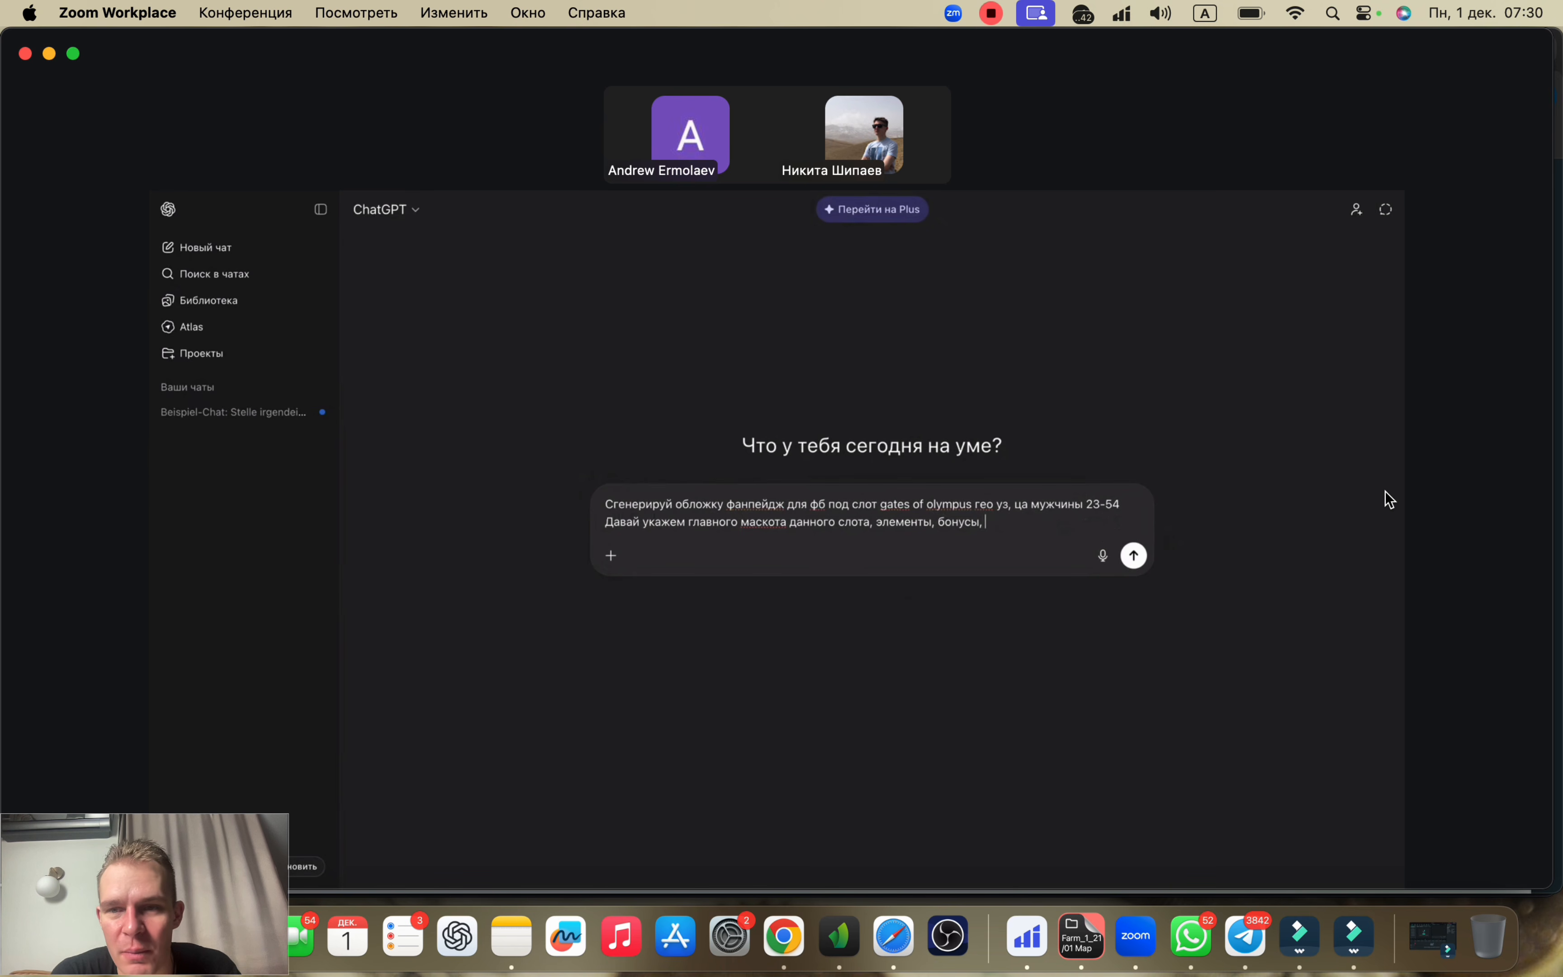
text(и давай )
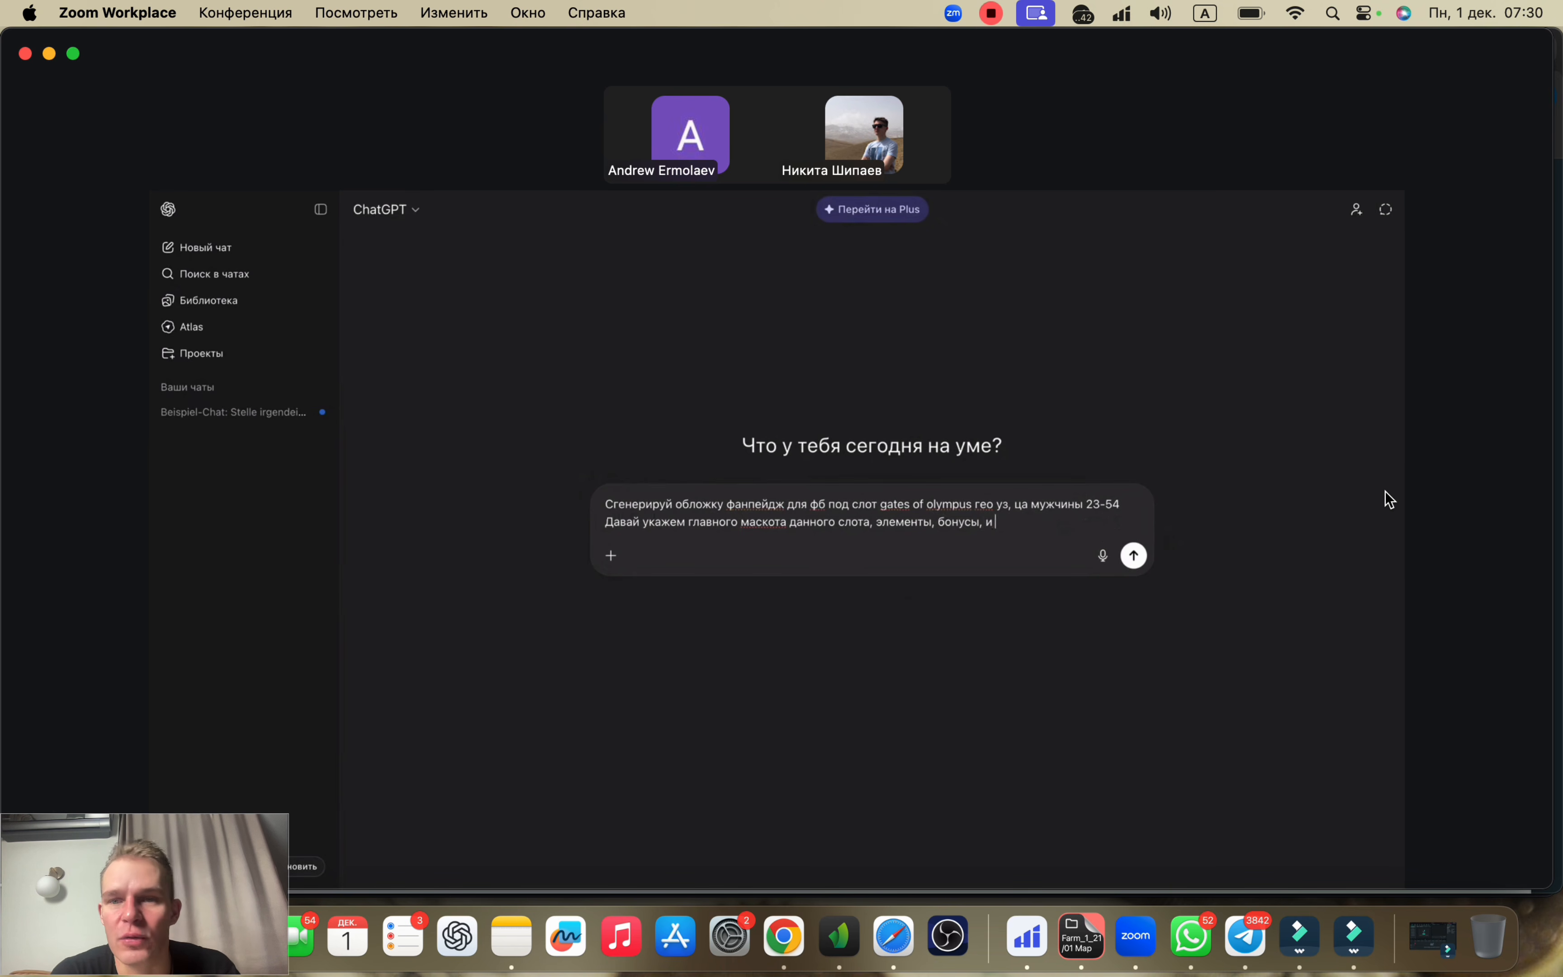
text(добавим )
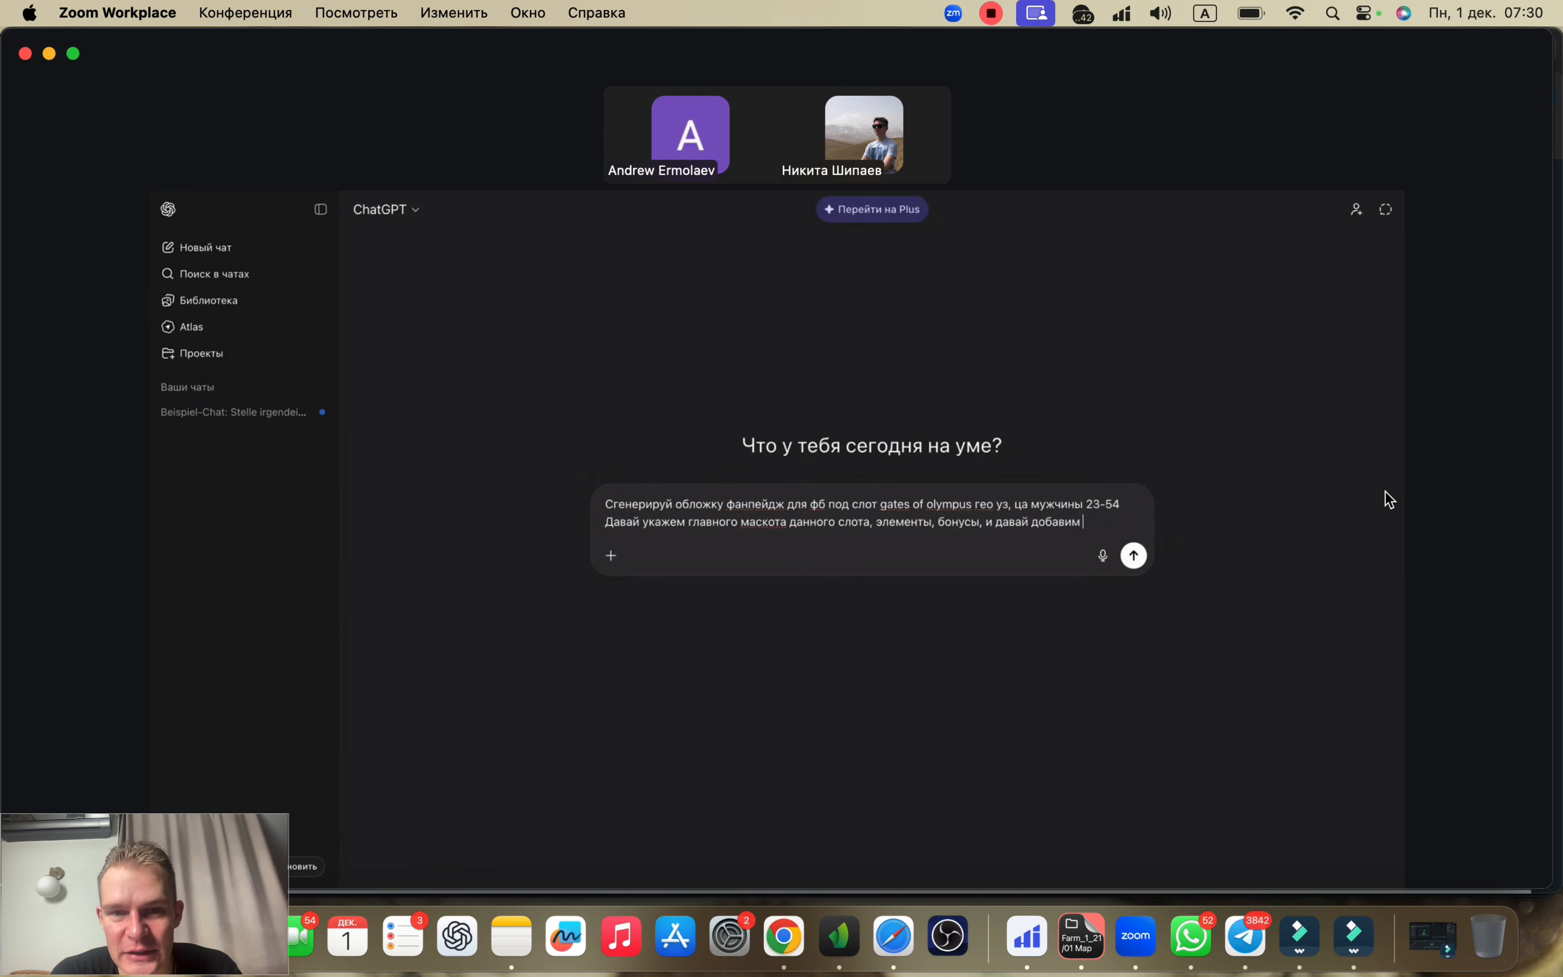
text(триггерны)
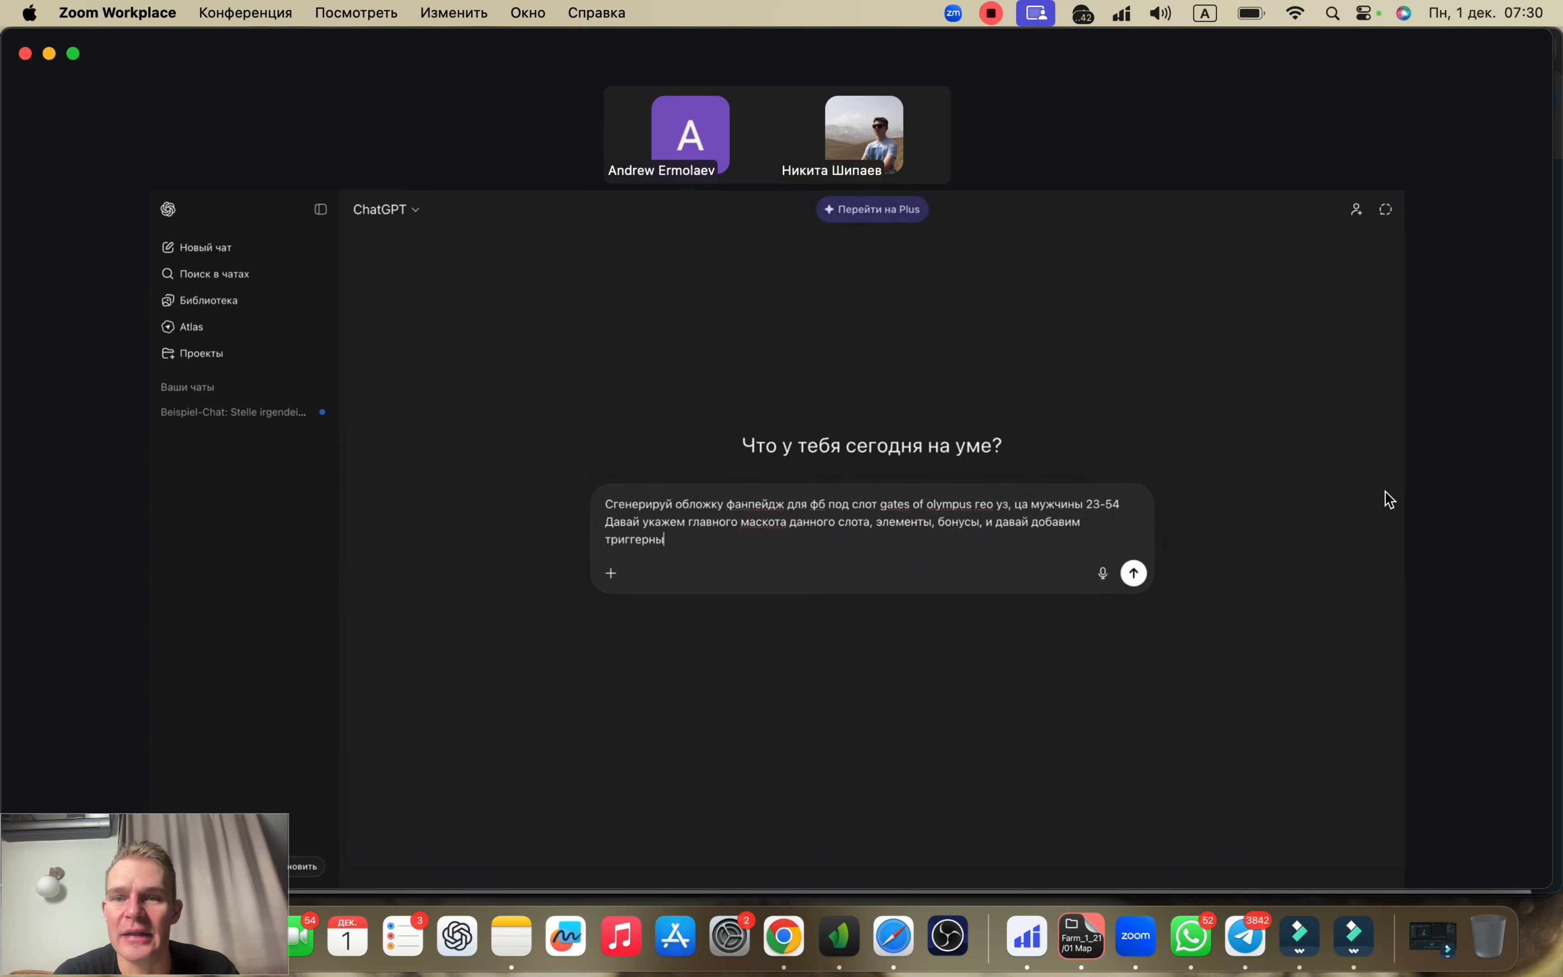
text(й текст )
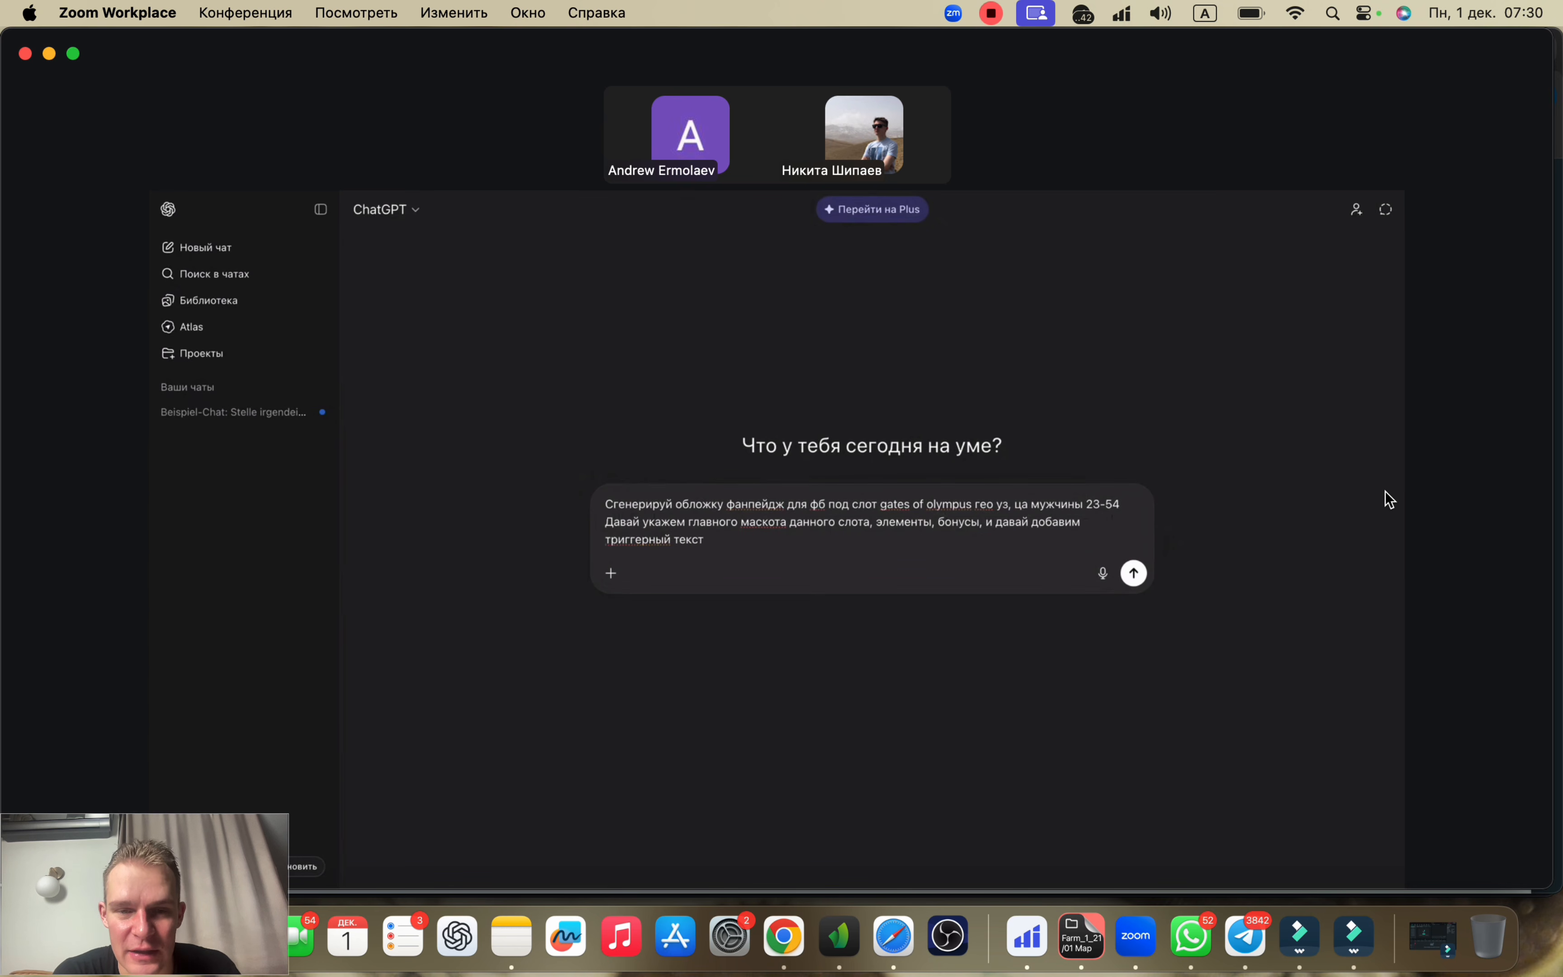
Step: Complete the prompt with the sample slogan "по типу - новый год уже близко - играй и выигрывай"
text(по типу )
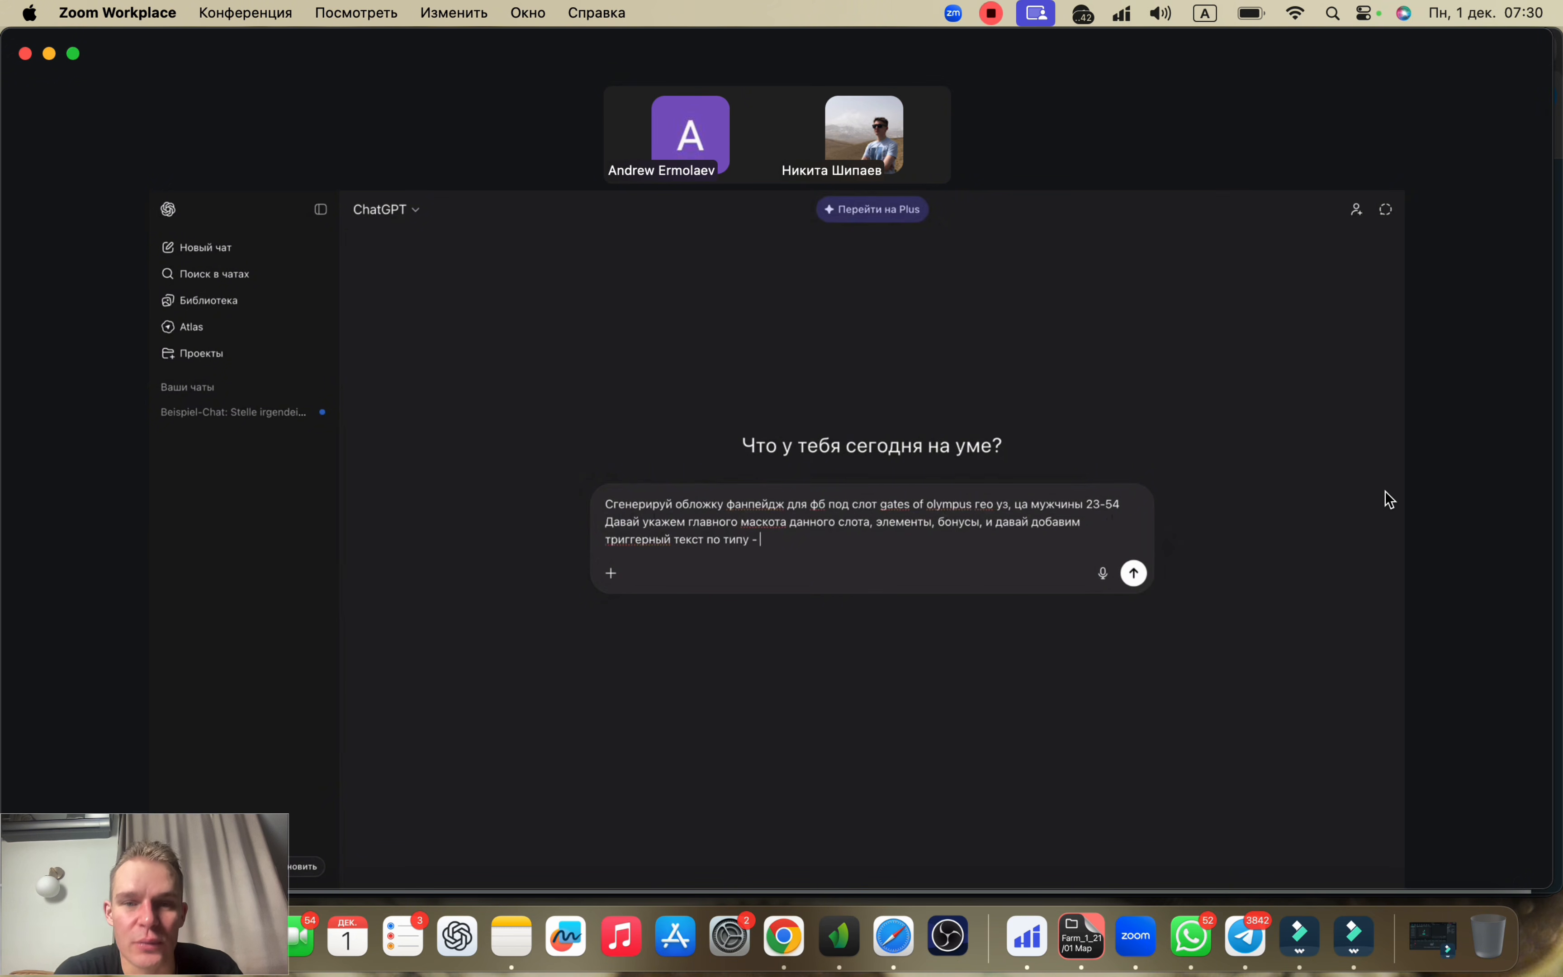
text(- нов)
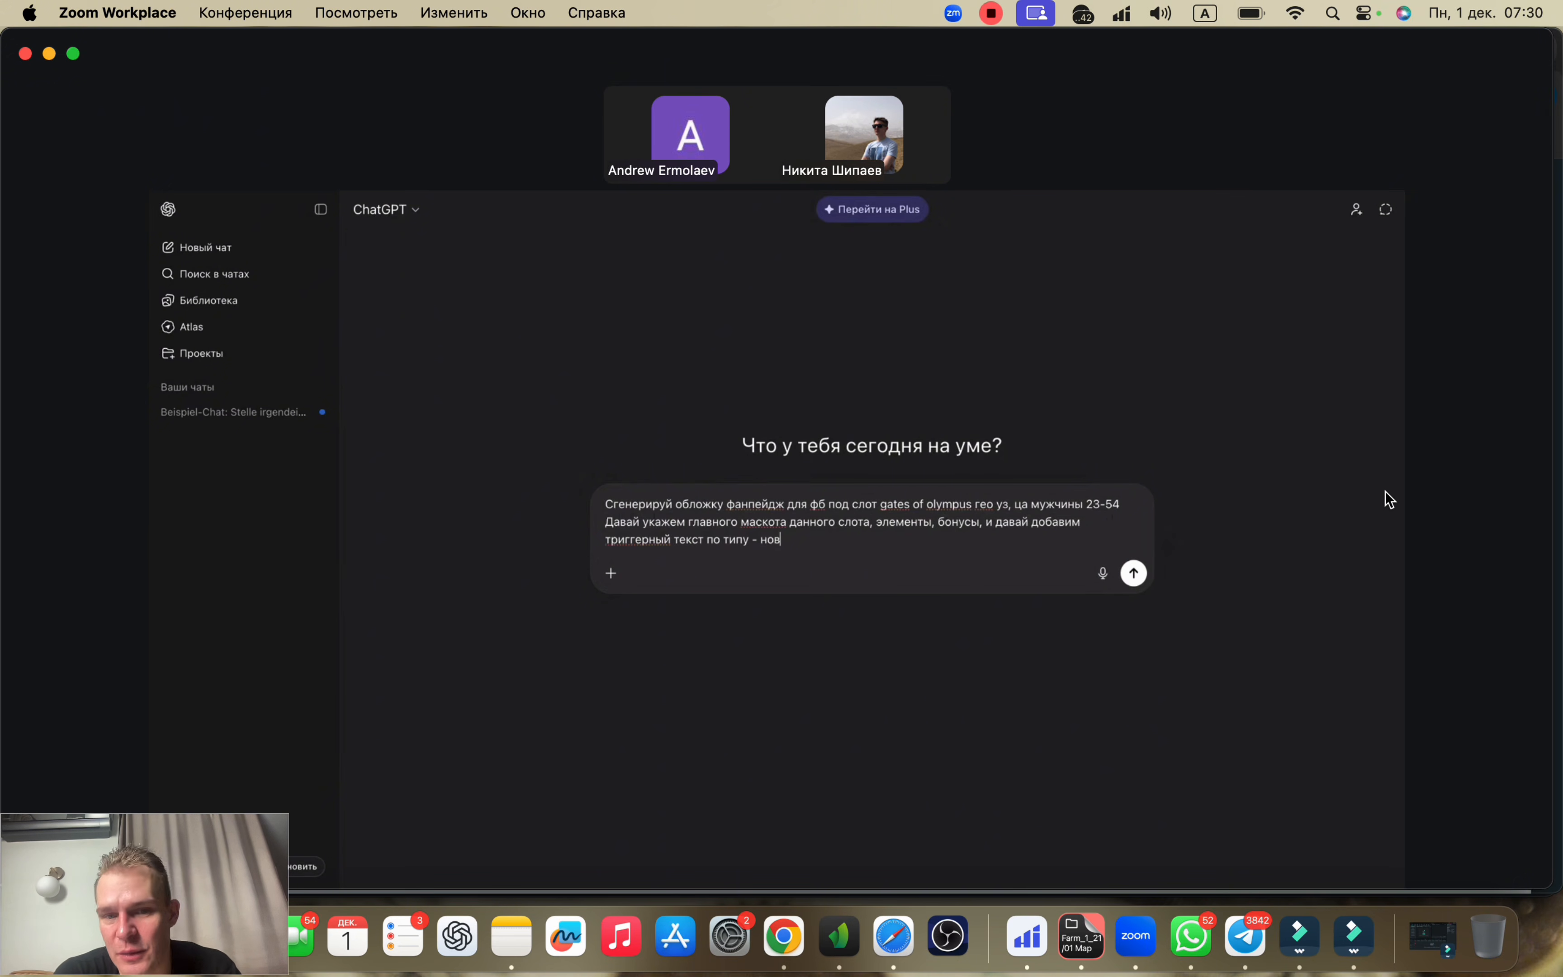
text(ый год )
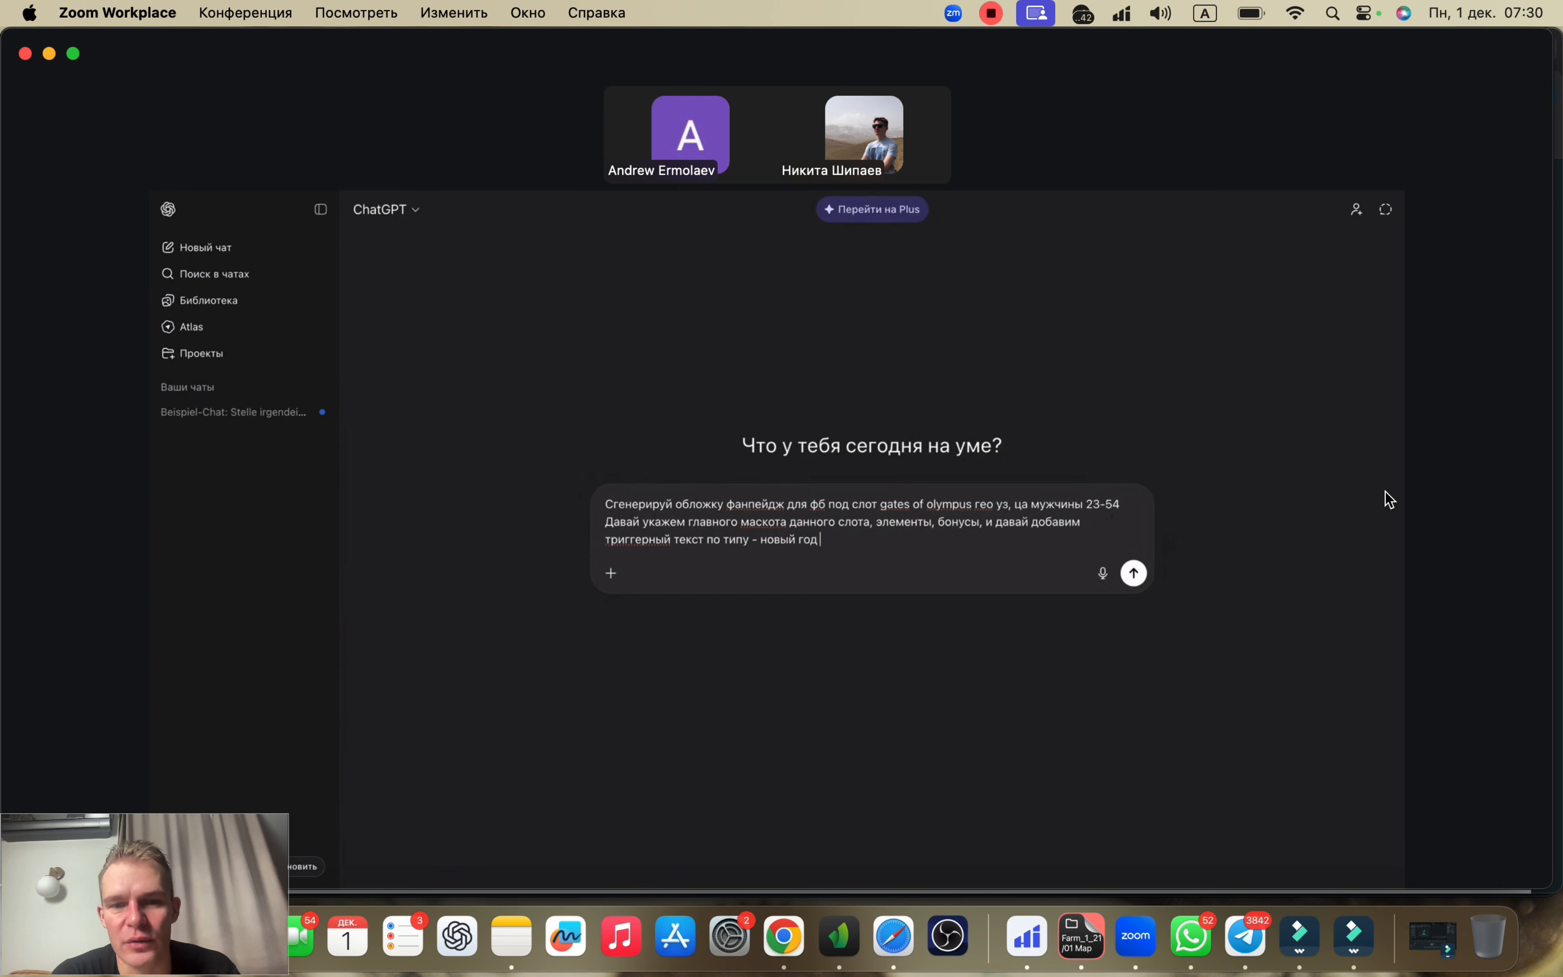
text(уже близко )
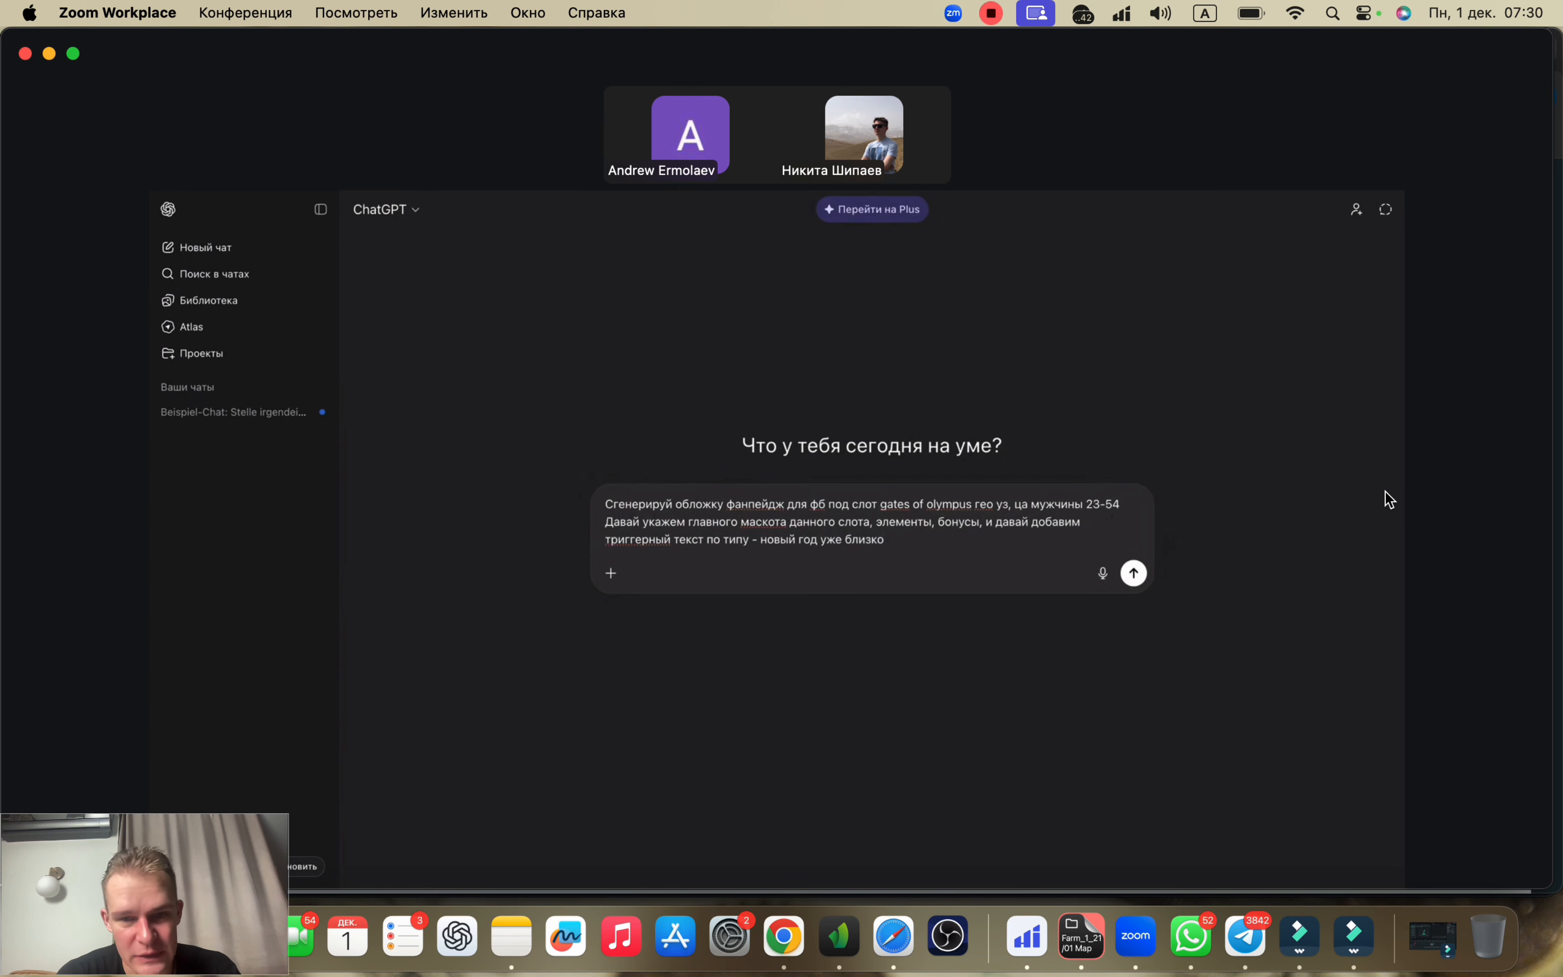
text(- играй и)
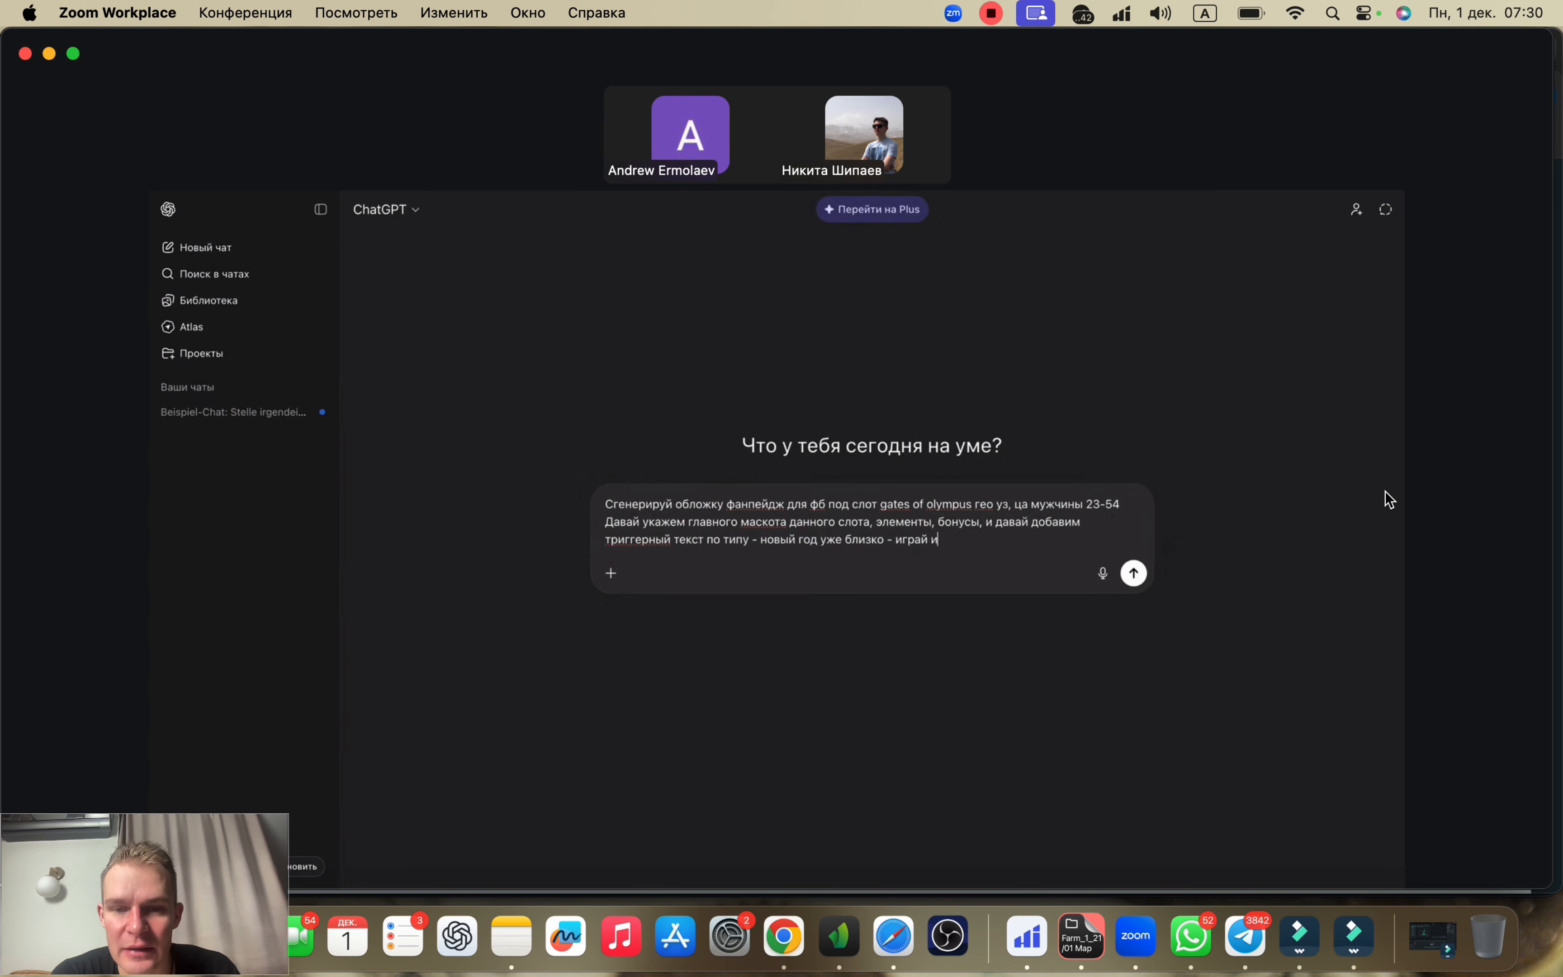
text( выигрывай)
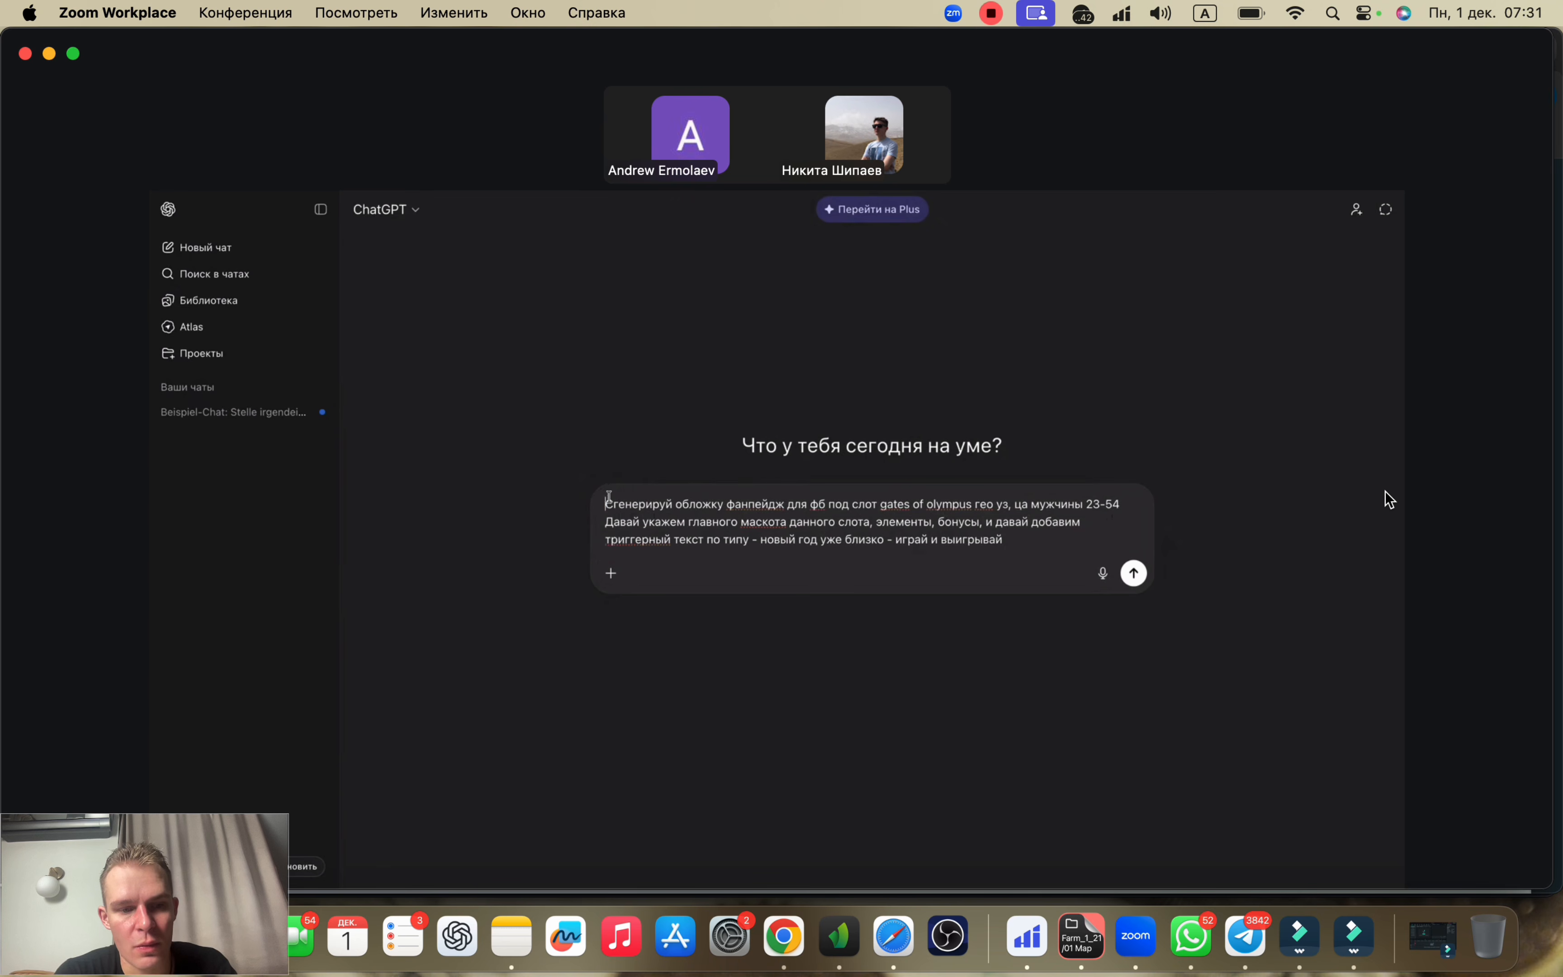
Step: Review the prompt's slot, geo, audience and mascot wording, and submit it to generate the fan page cover
drag(606, 492, 1040, 506)
click(854, 504)
drag(816, 503, 1063, 506)
click(988, 507)
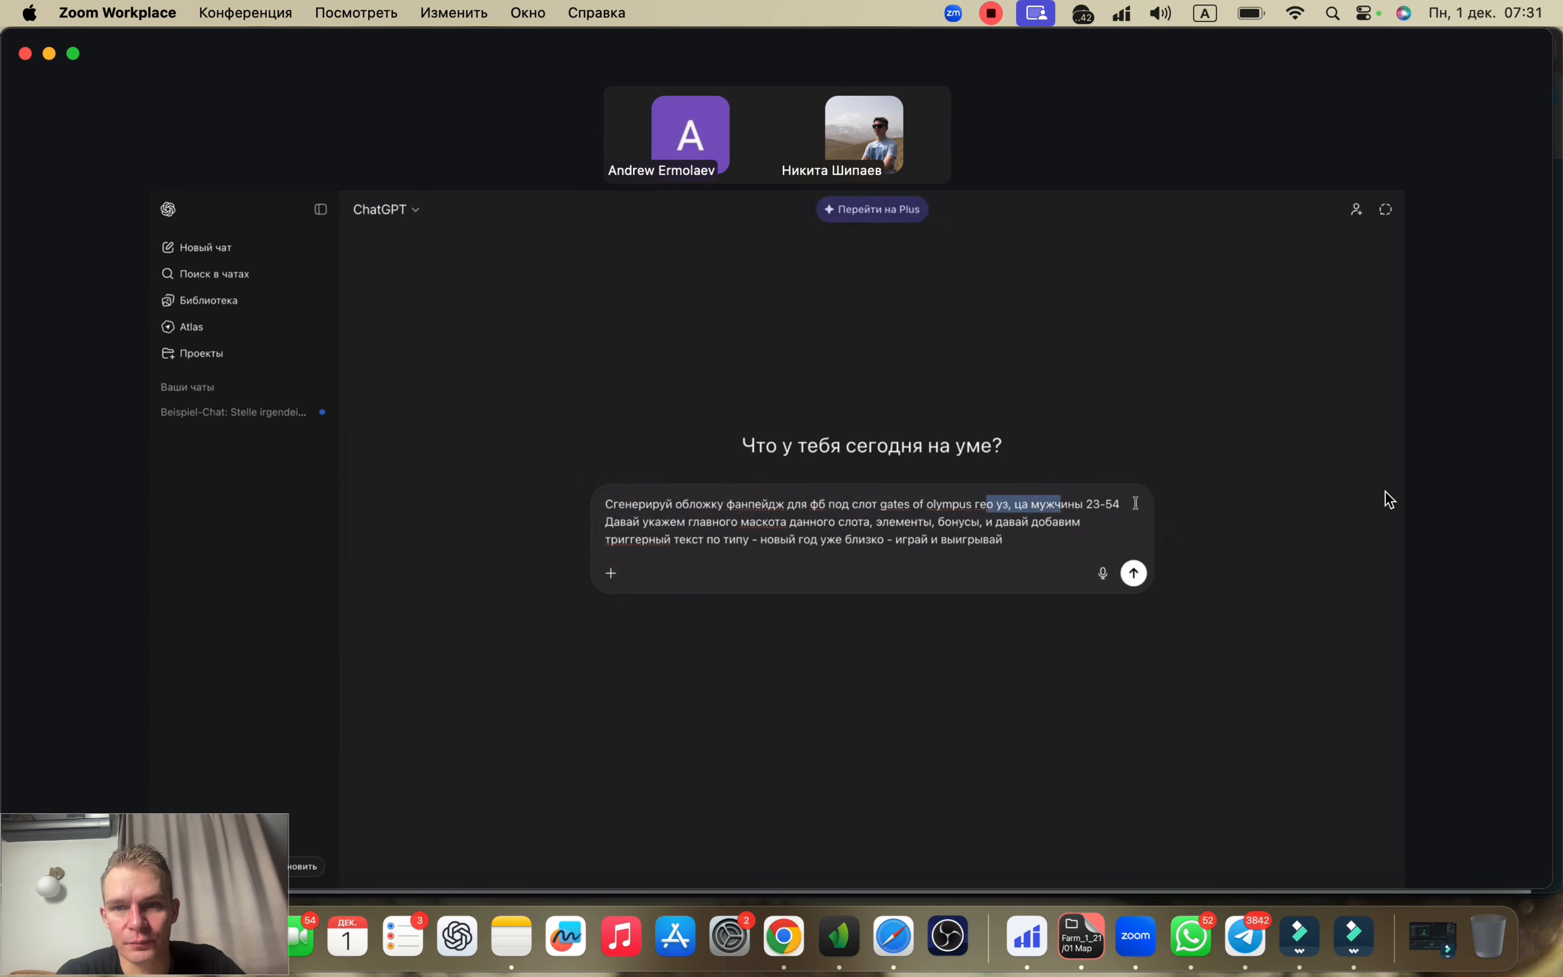
click(1135, 504)
drag(607, 516, 999, 521)
click(1019, 542)
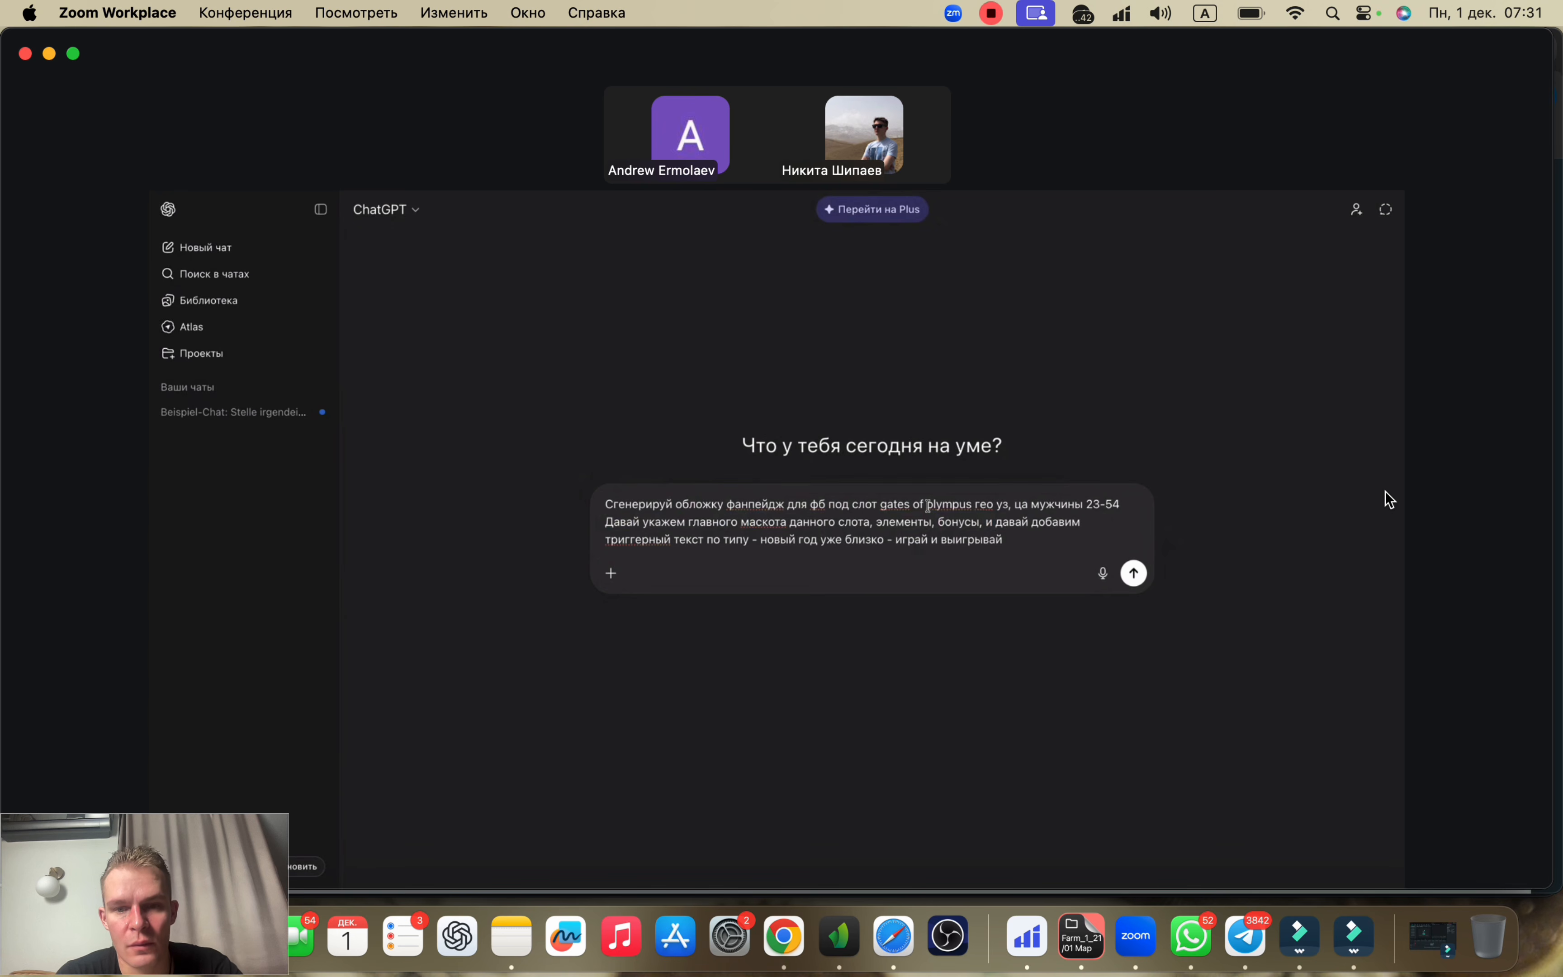
key(Return)
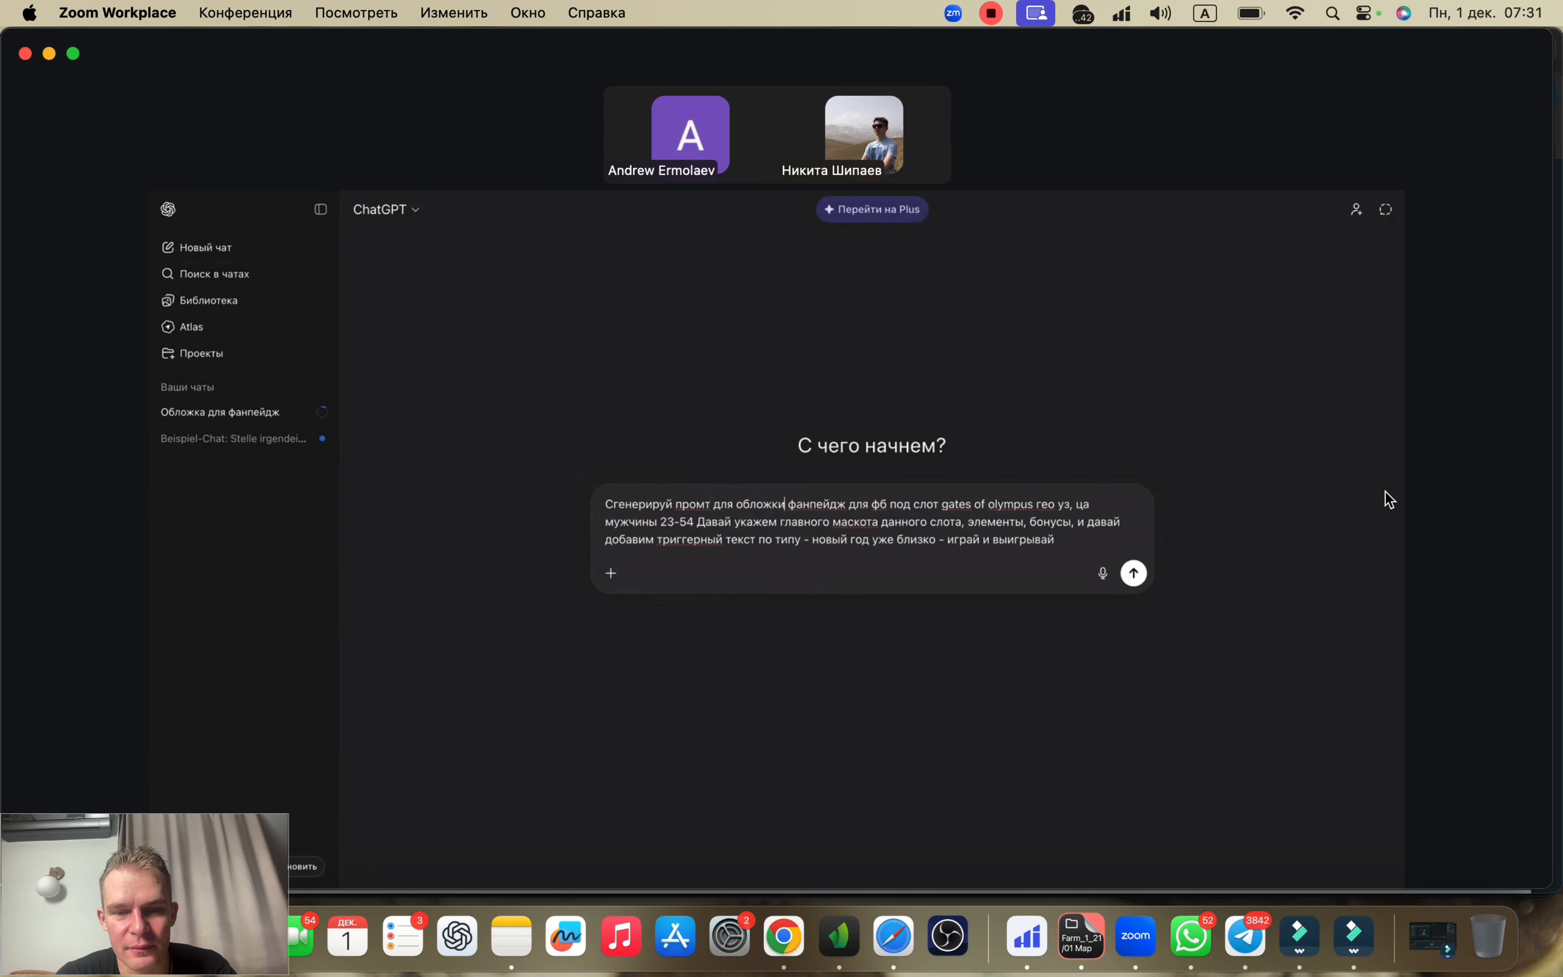
Step: Submit the "Сгенерируй промт для обложки" version in the new chat and reopen the "Обложка для фанпейдж" chat
key(Return)
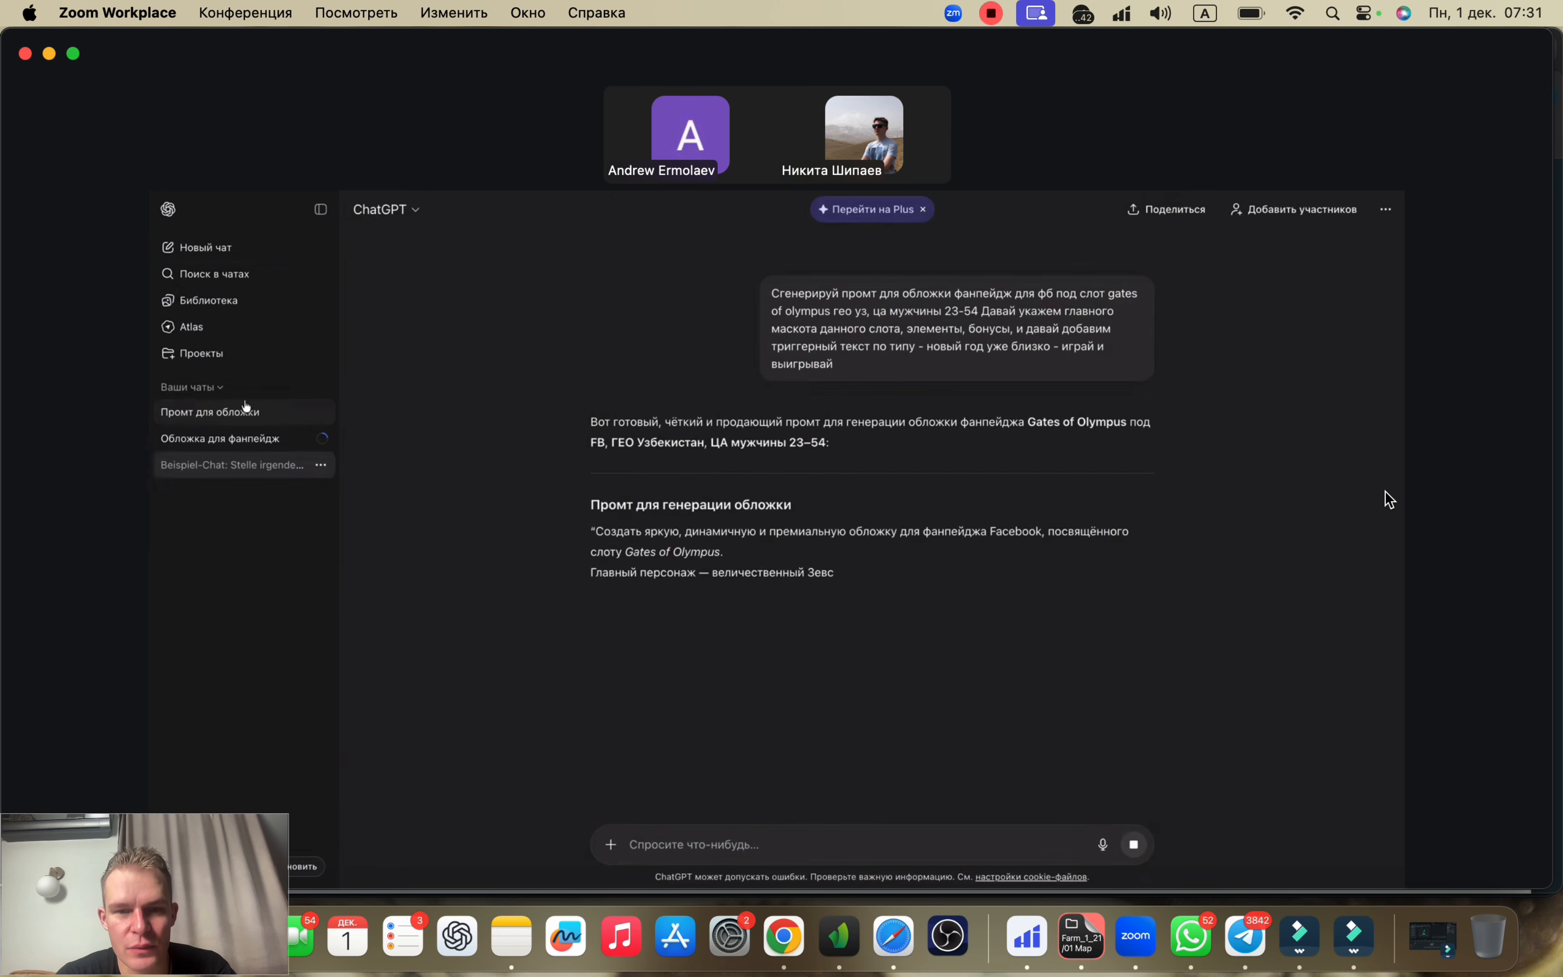
click(220, 439)
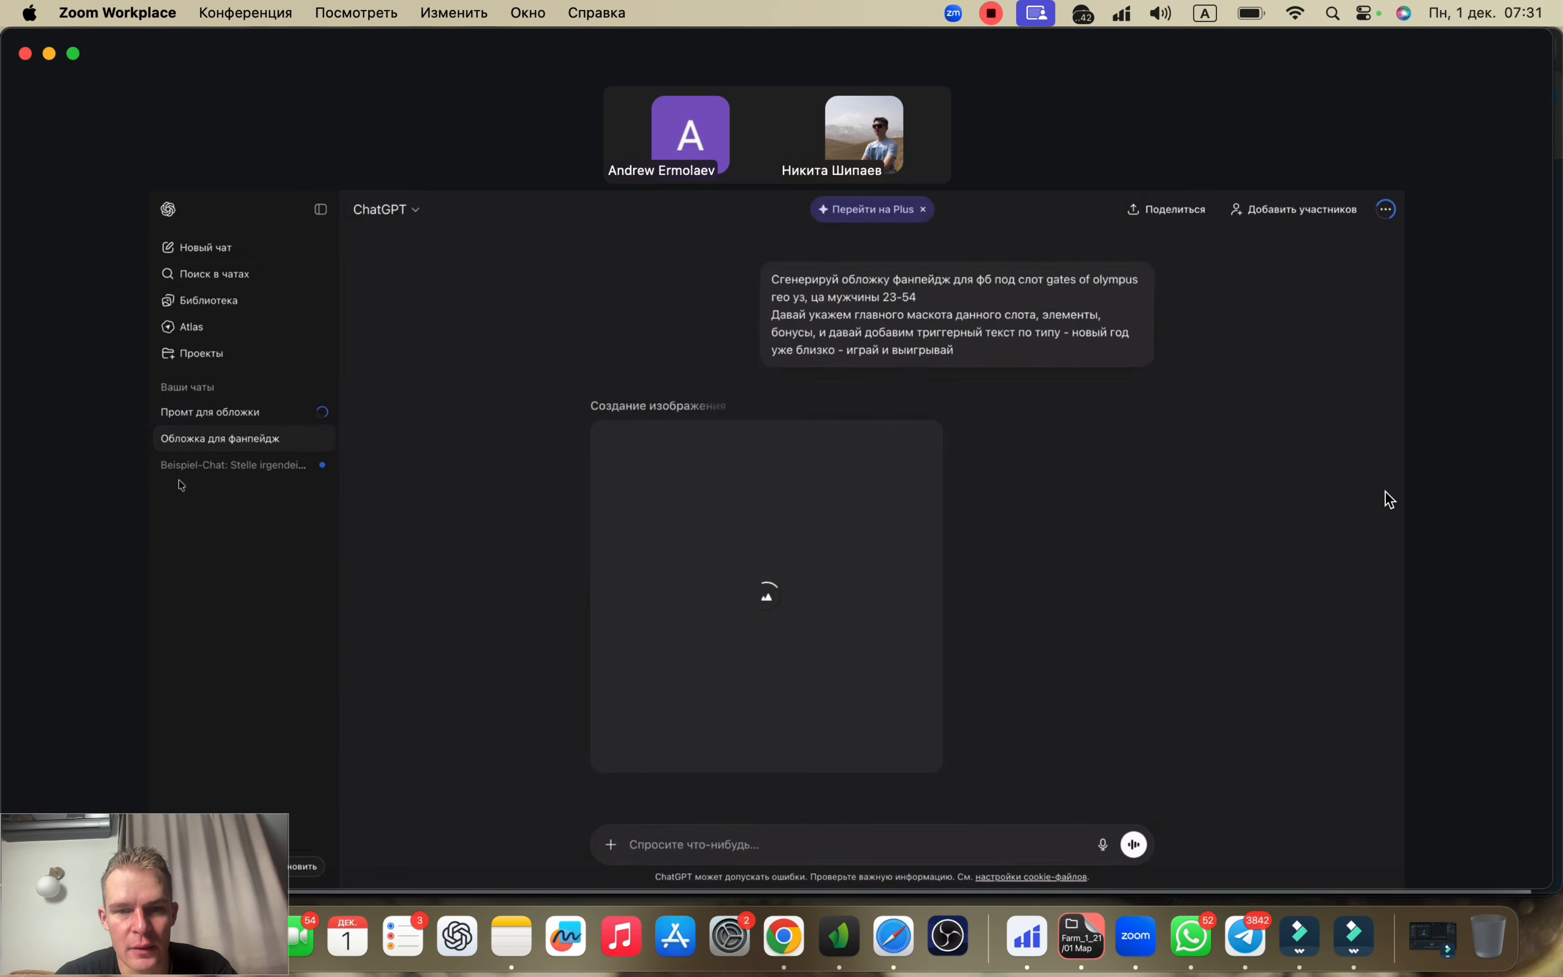
Step: Open the "Промт для обложки" chat and read through the generated cover prompt
click(192, 412)
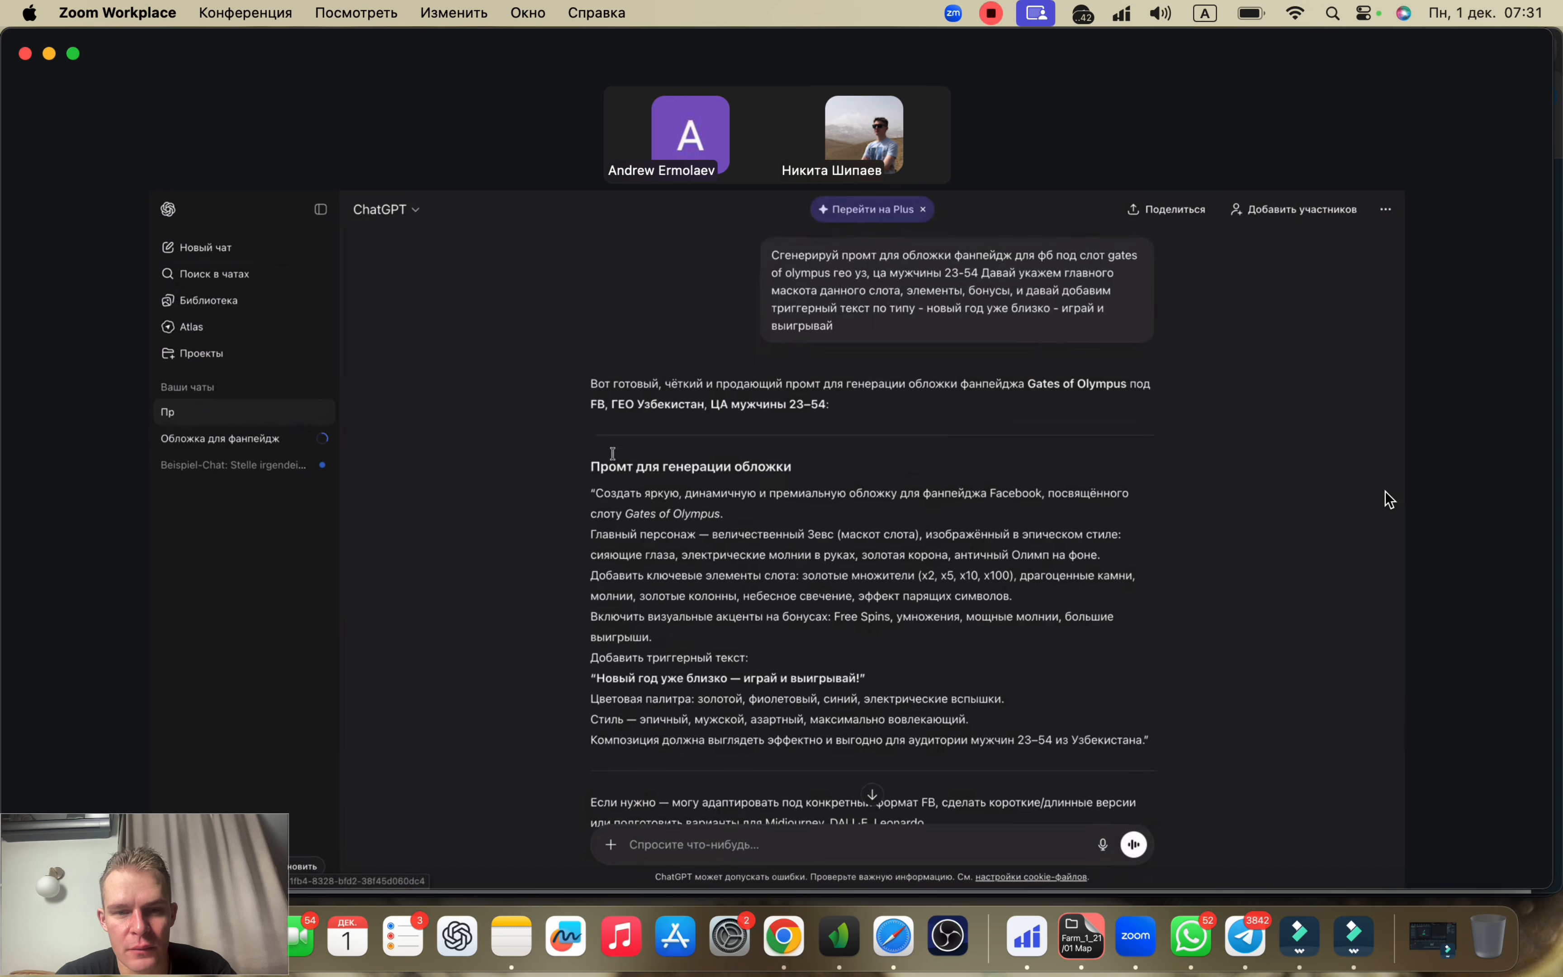
scroll(576, 324, down, 3)
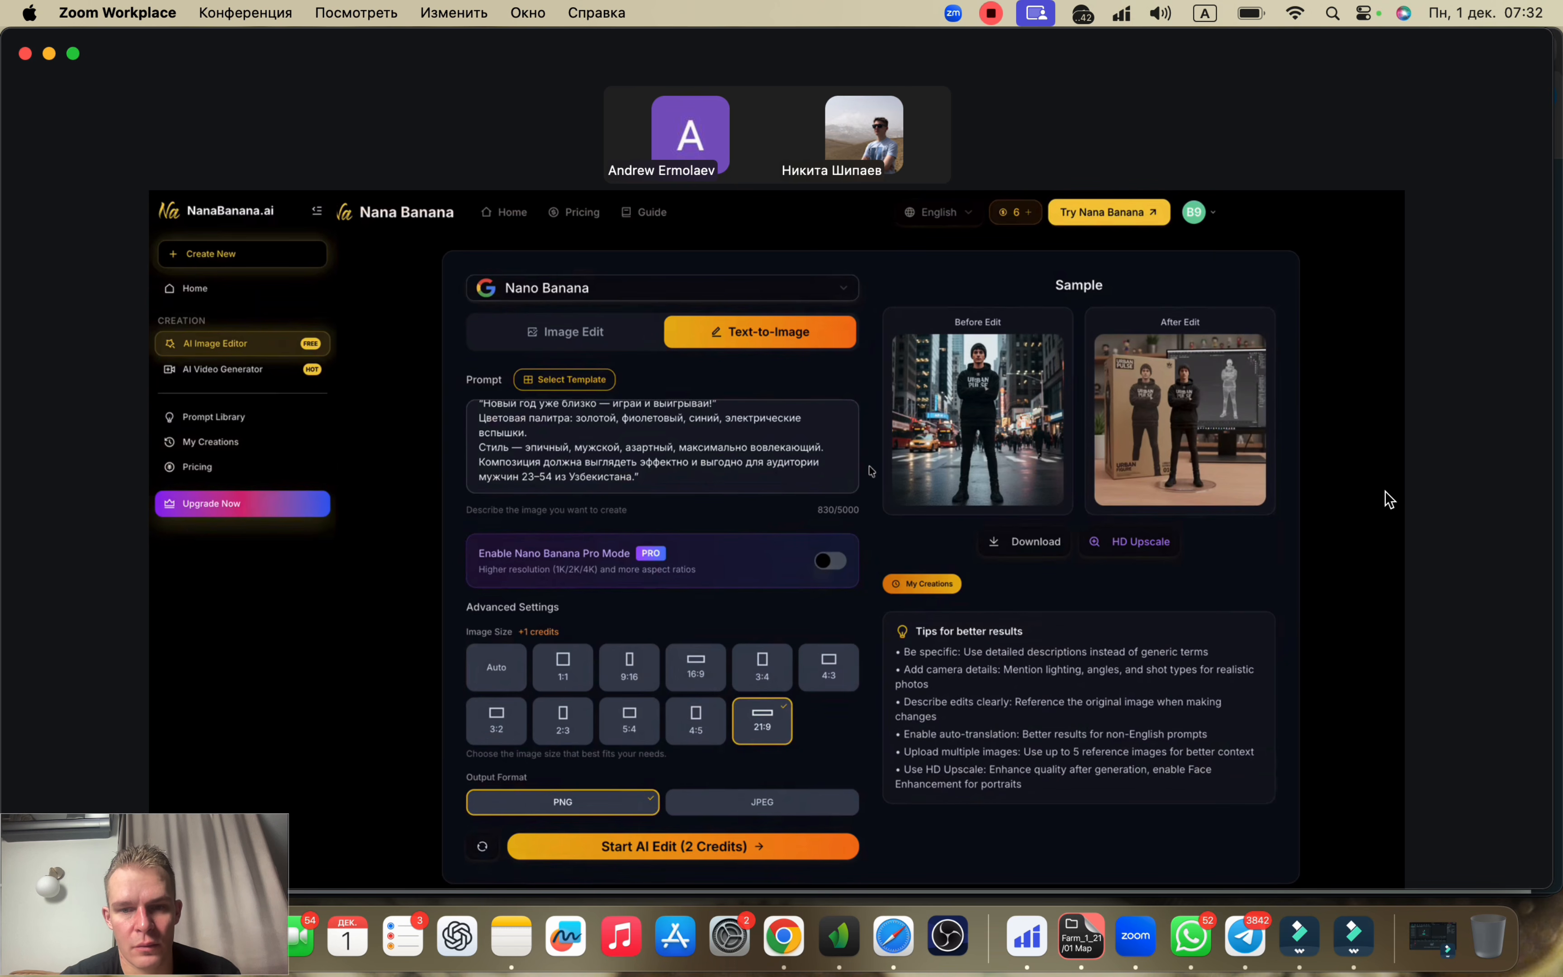
Step: In Nano Banana, check the Text-to-Image prompt and start generating the cover as a 21:9 PNG
scroll(591, 546, down, 5)
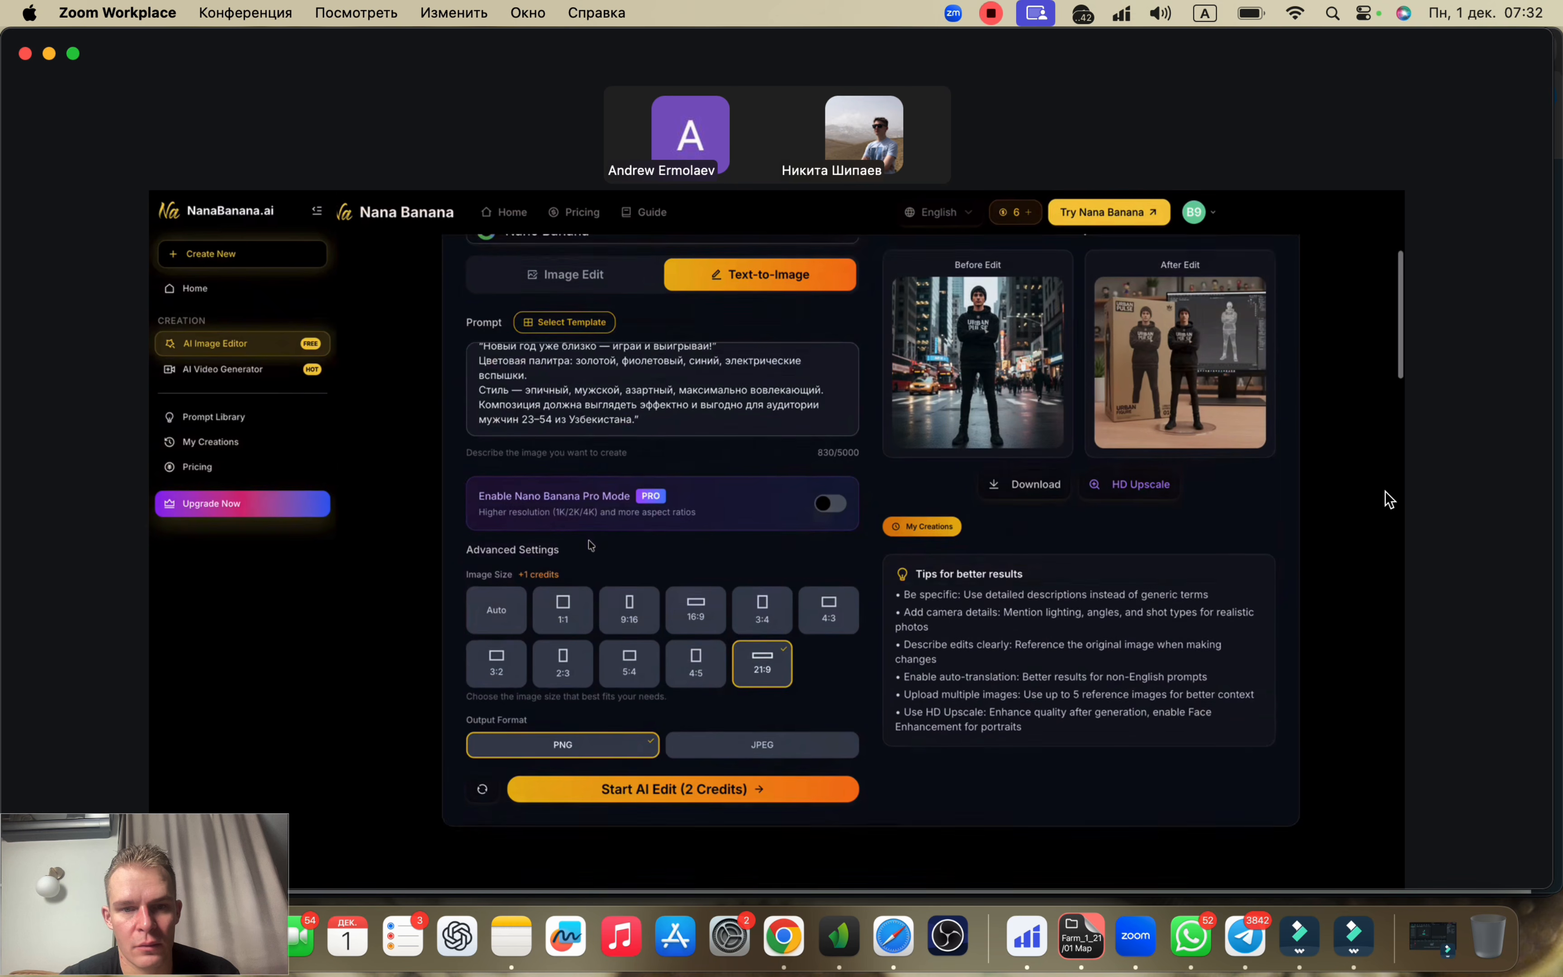
scroll(630, 527, up, 5)
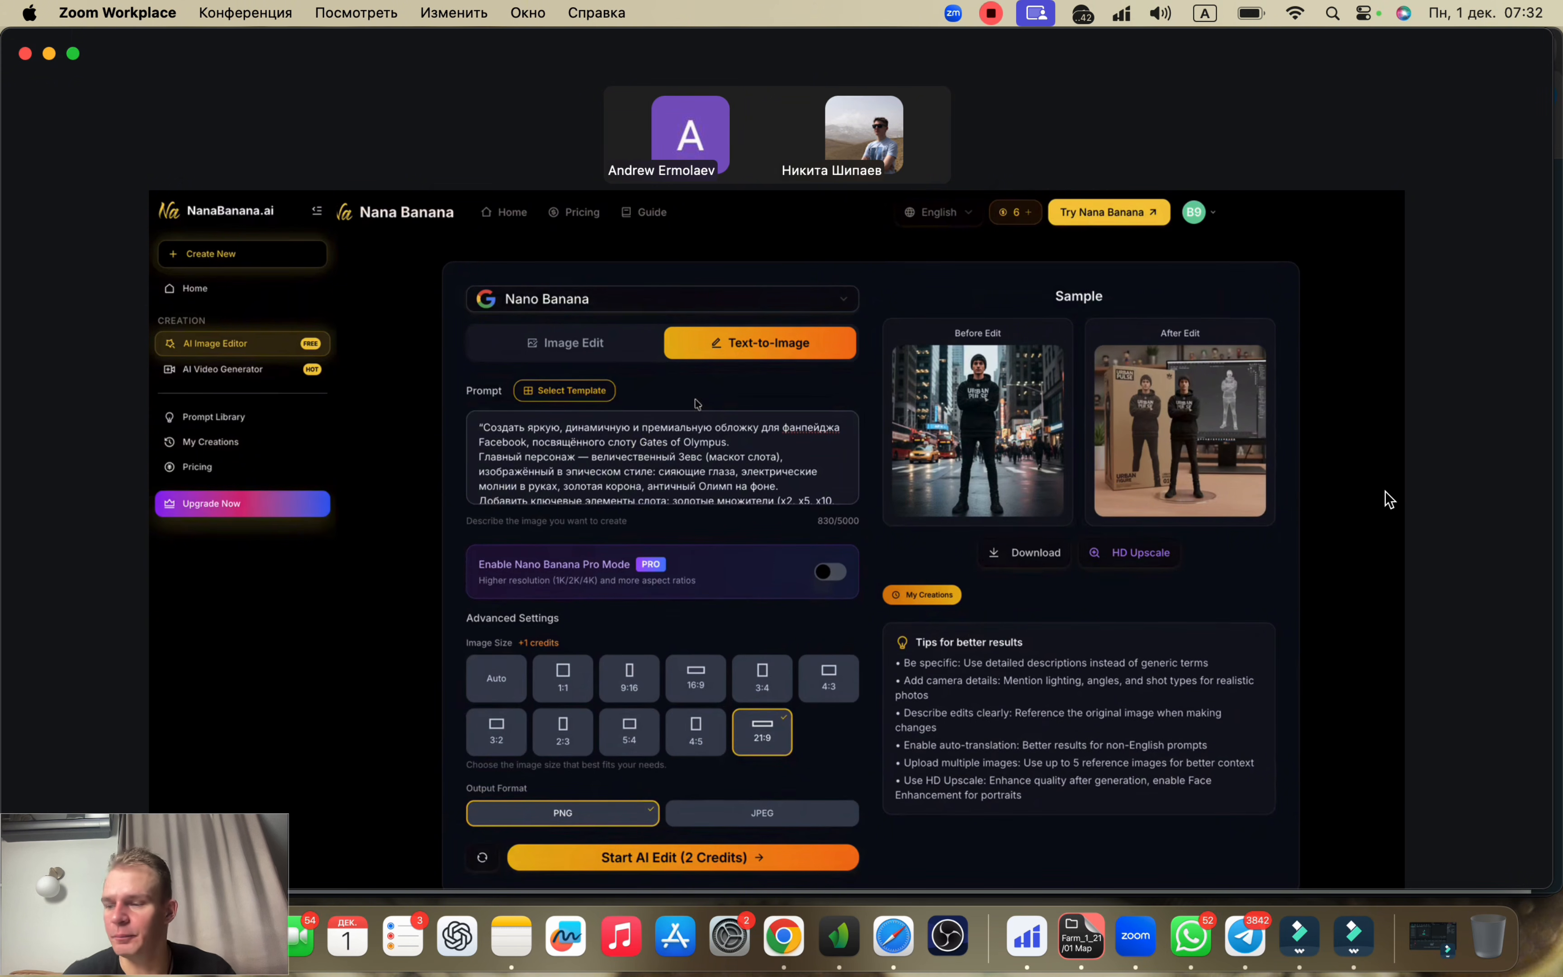
scroll(801, 669, down, 2)
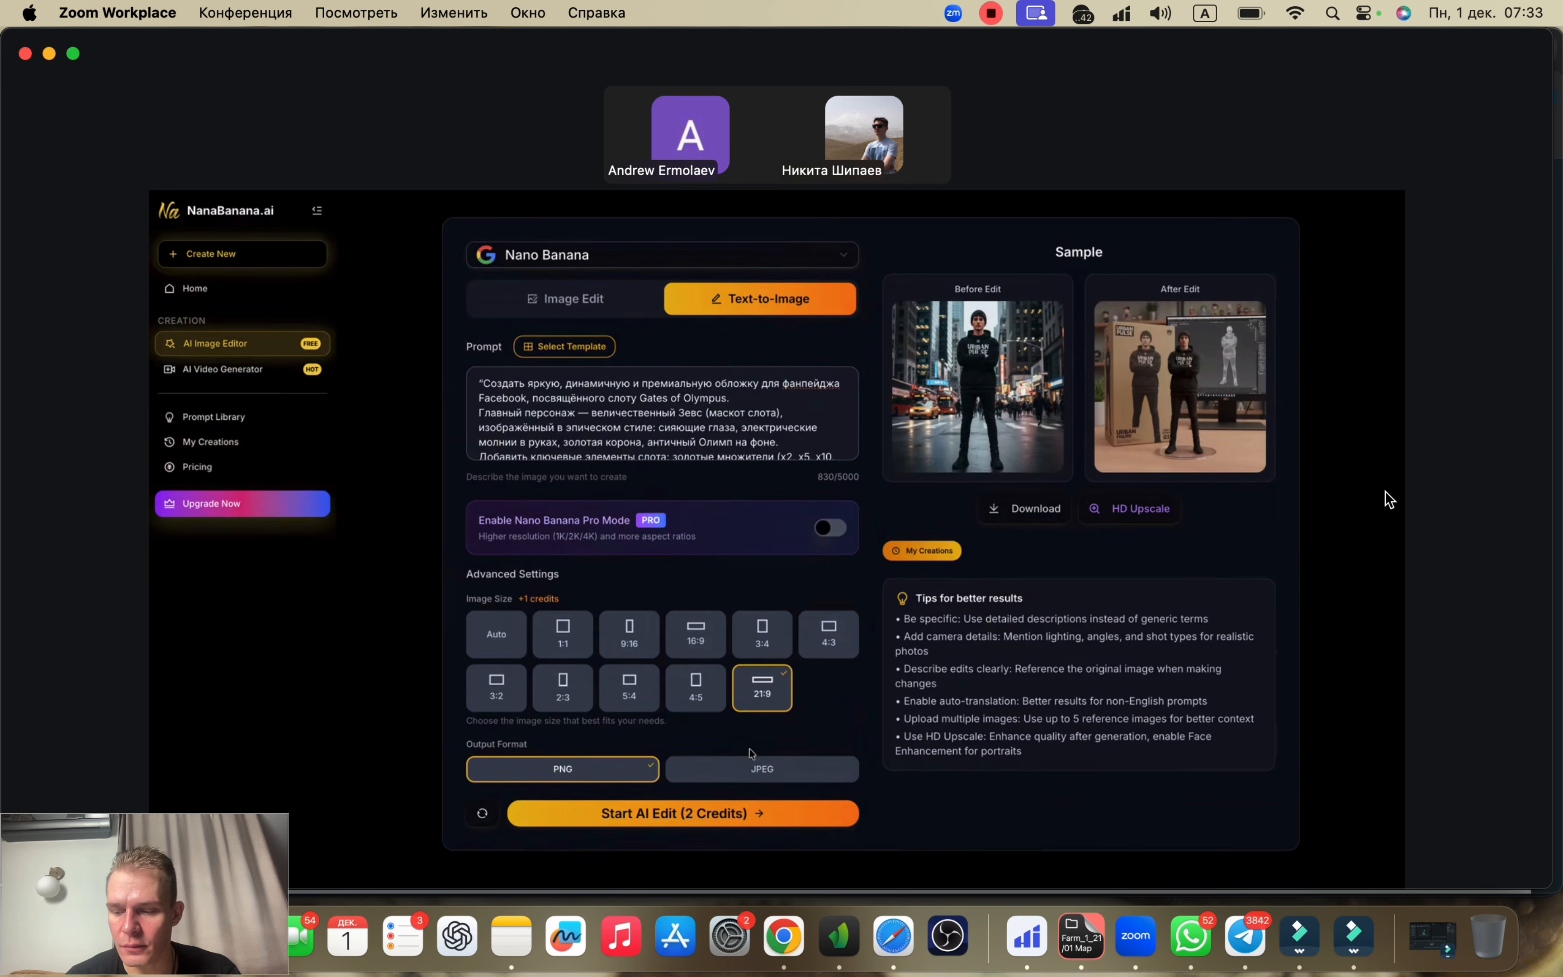
click(747, 817)
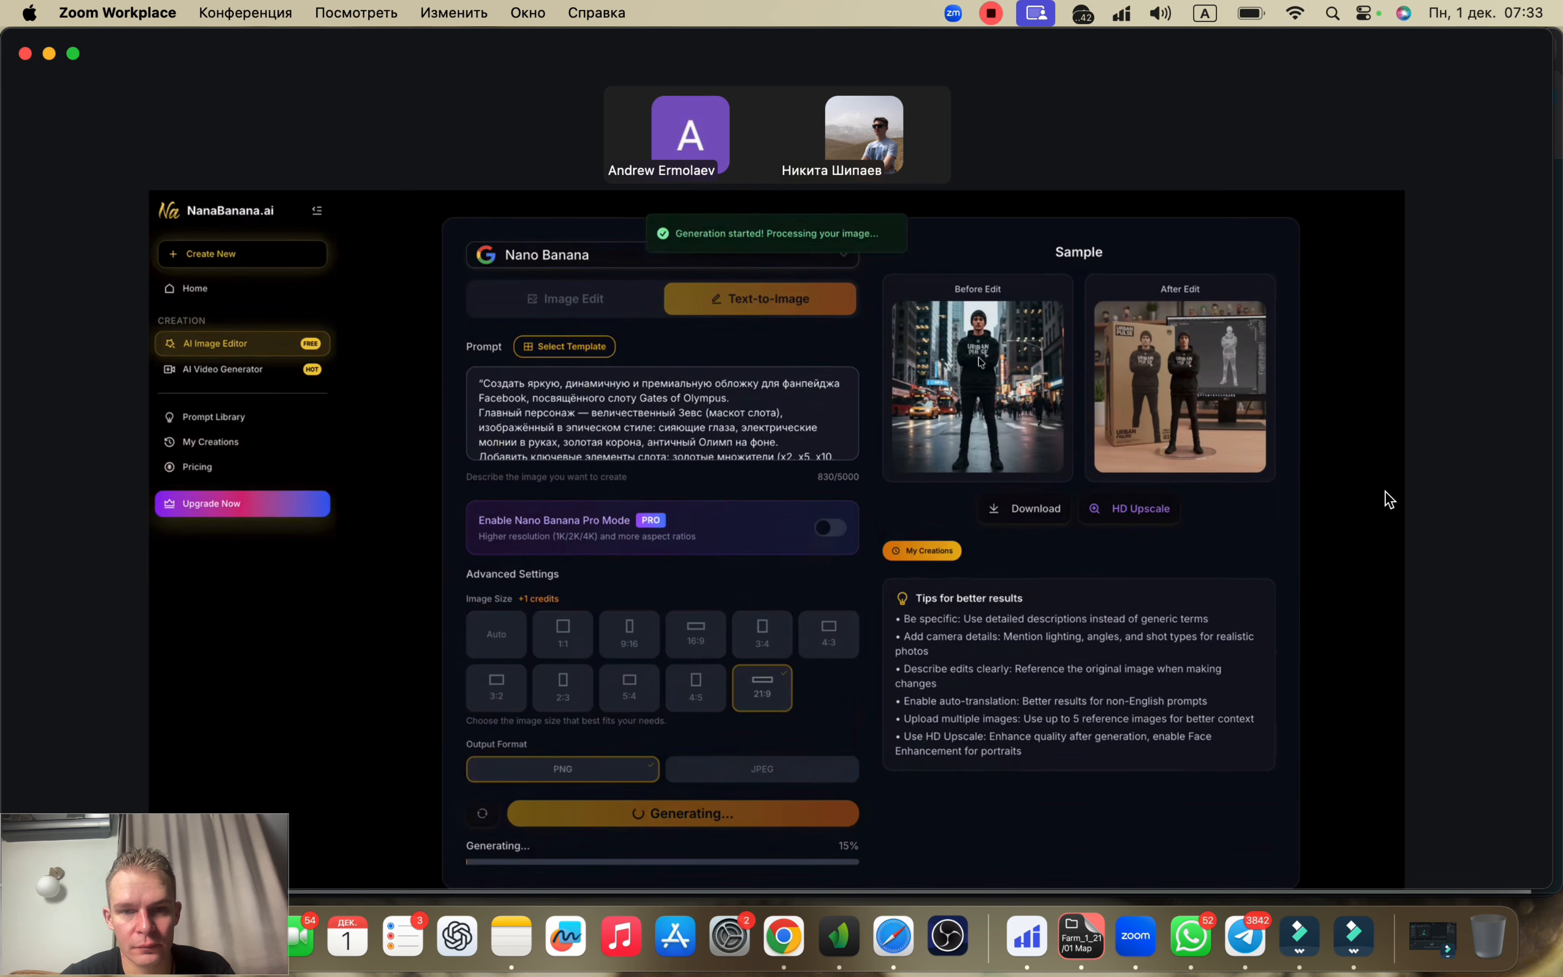
scroll(939, 414, down, 2)
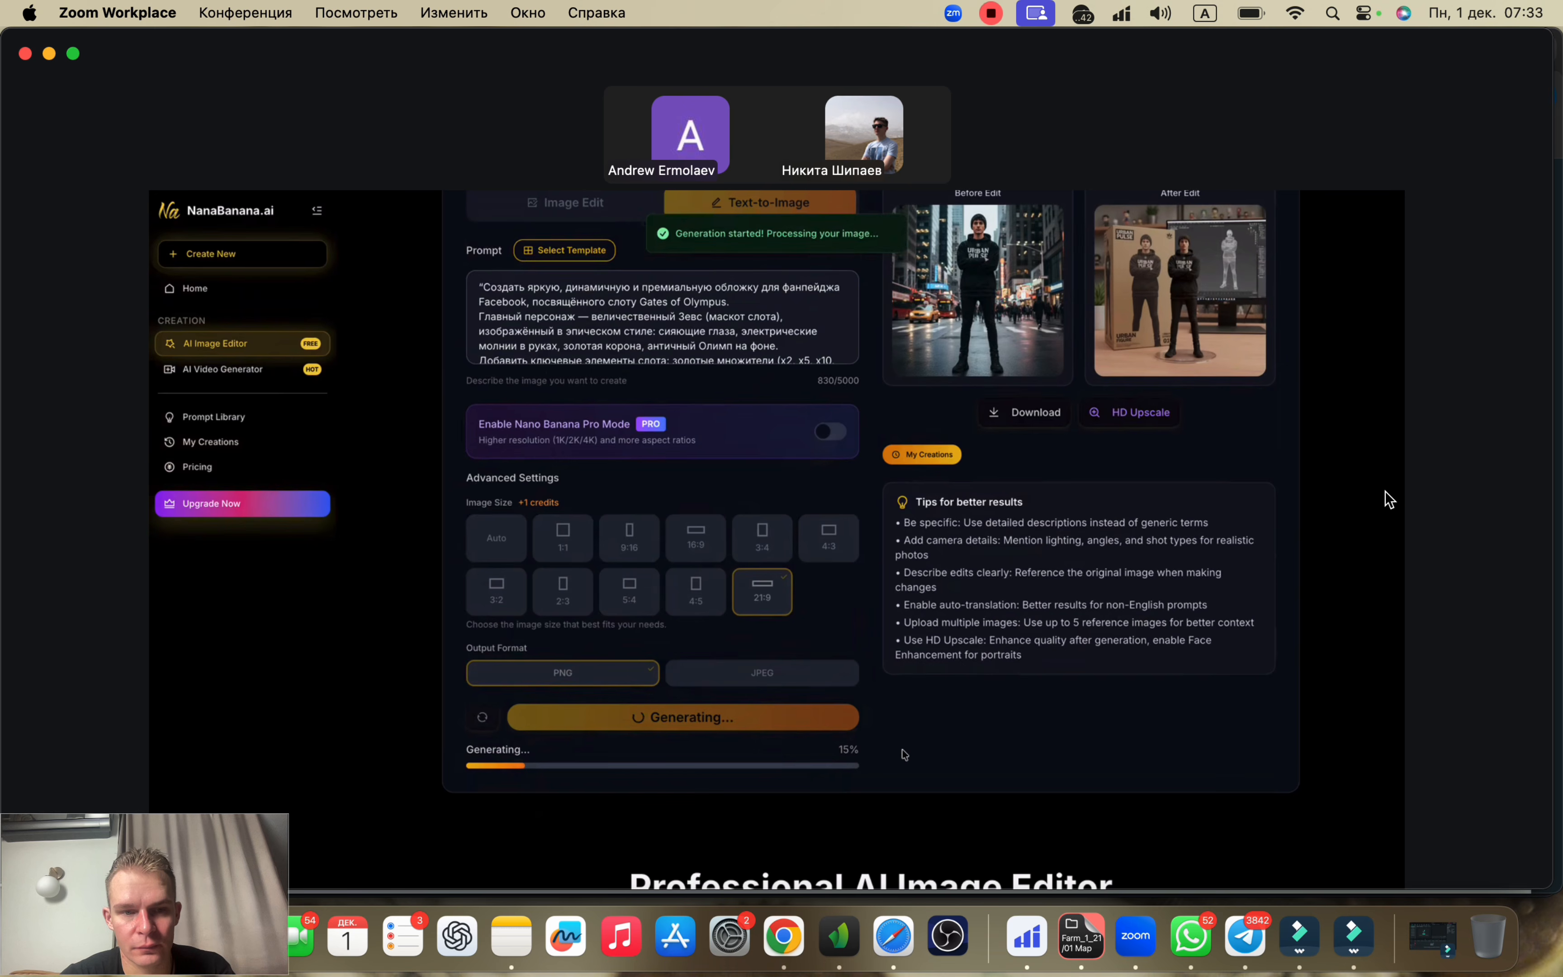
drag(906, 755, 862, 765)
click(860, 761)
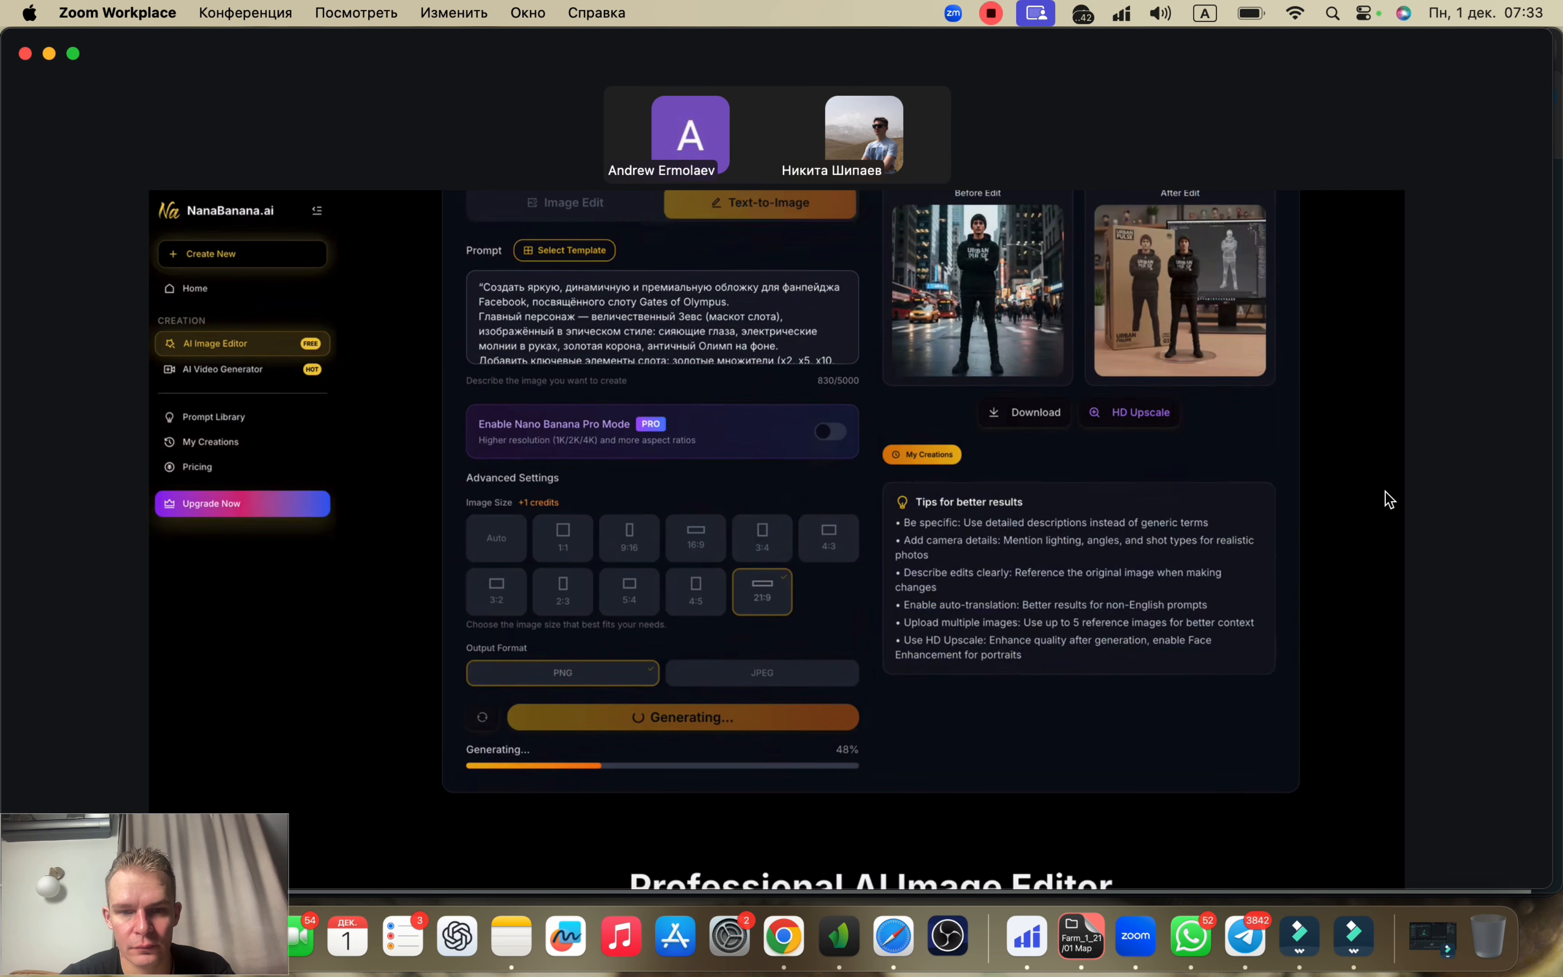
Step: Switch back to ChatGPT and open the "Обложка для фанпейдж" chat to examine the generated fan page cover
click(371, 192)
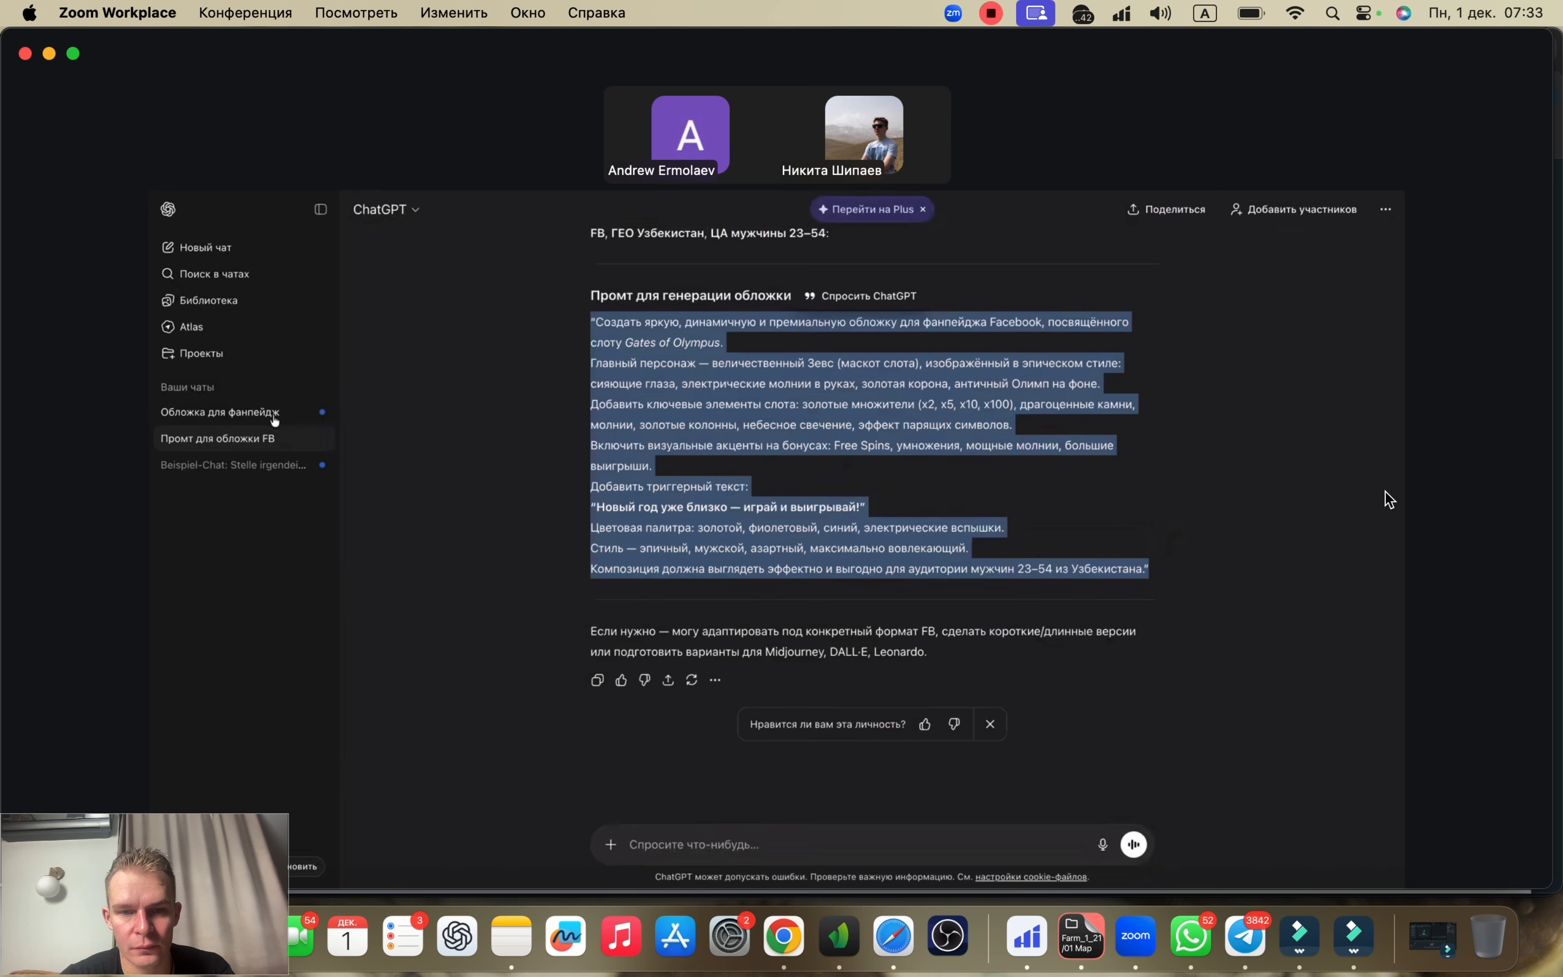
click(242, 465)
click(223, 412)
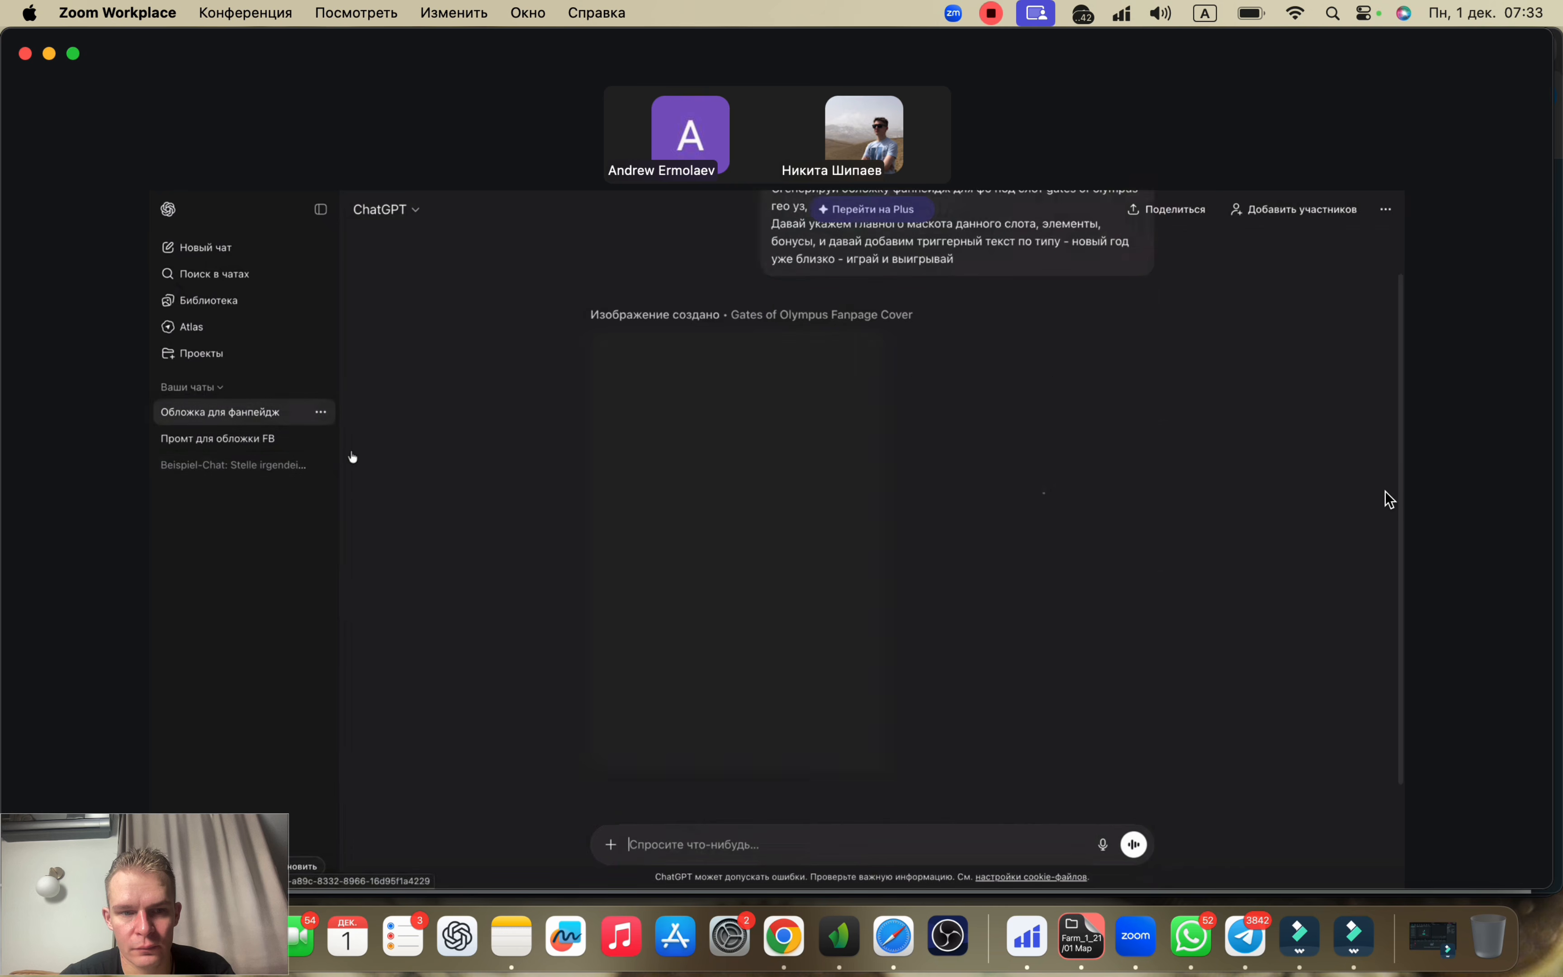
scroll(933, 527, up, 2)
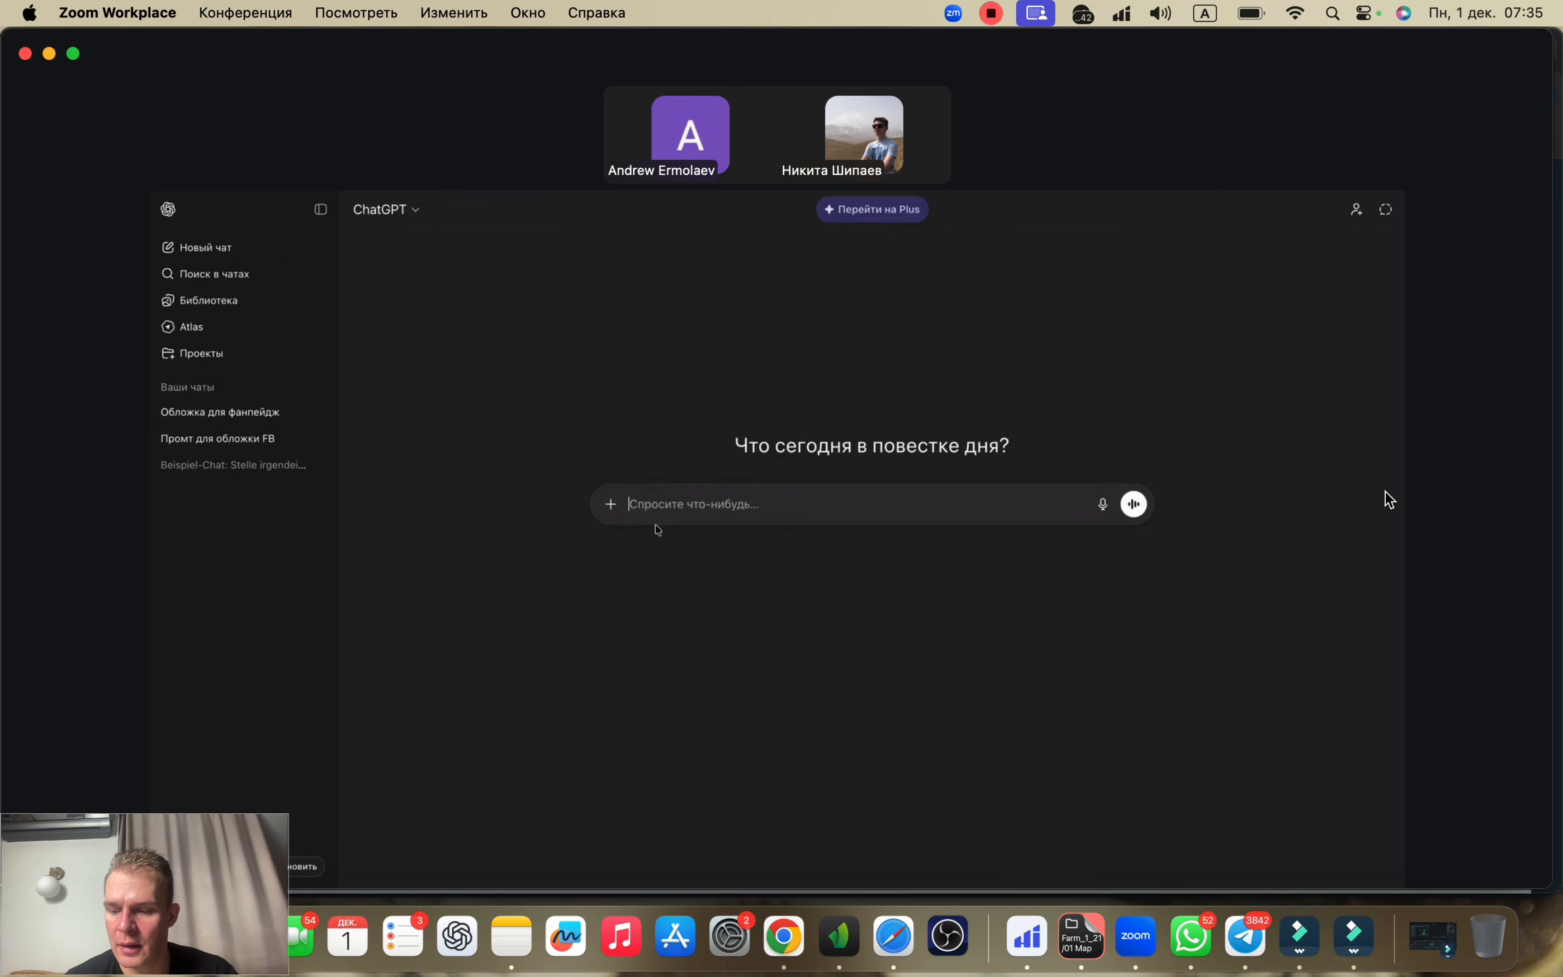
click(601, 507)
click(593, 446)
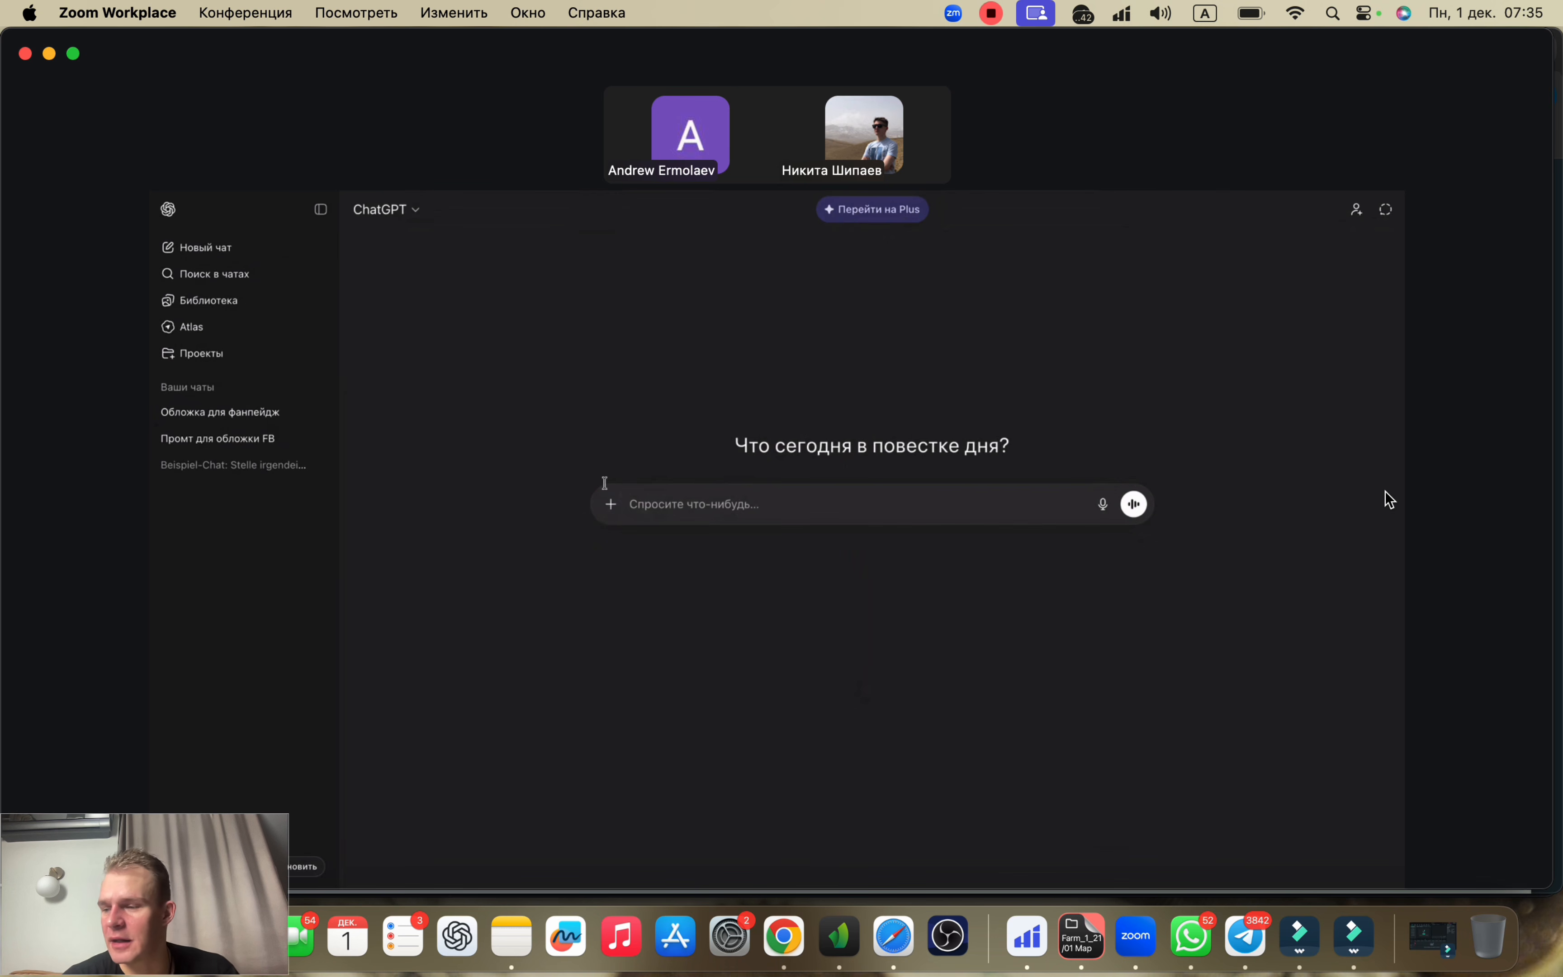
click(610, 505)
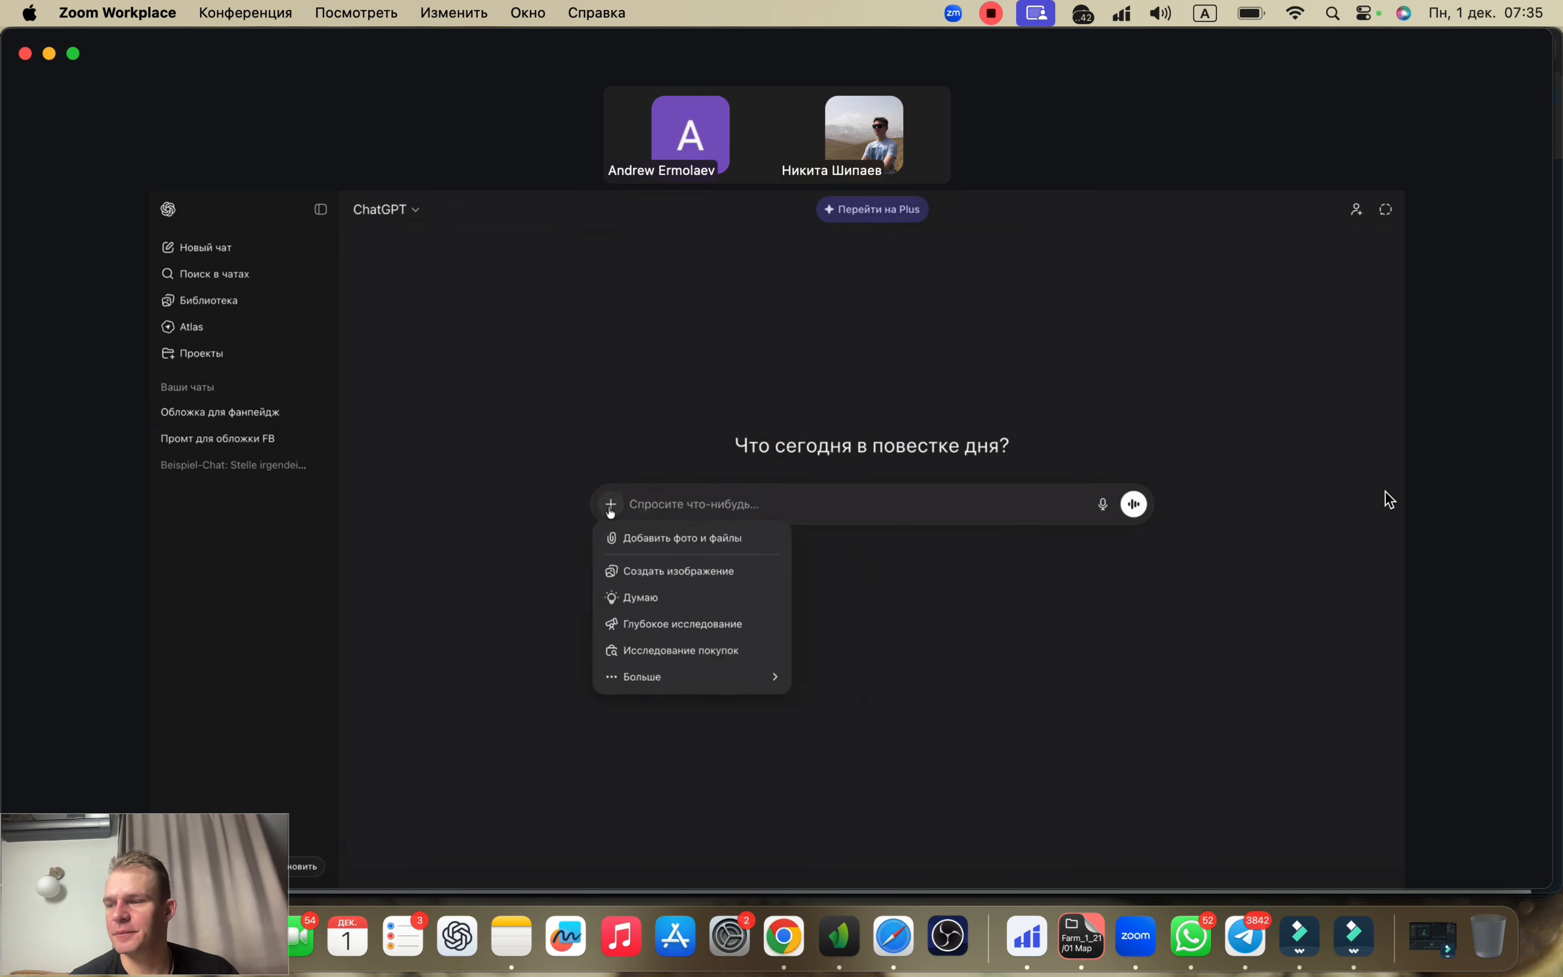
click(641, 500)
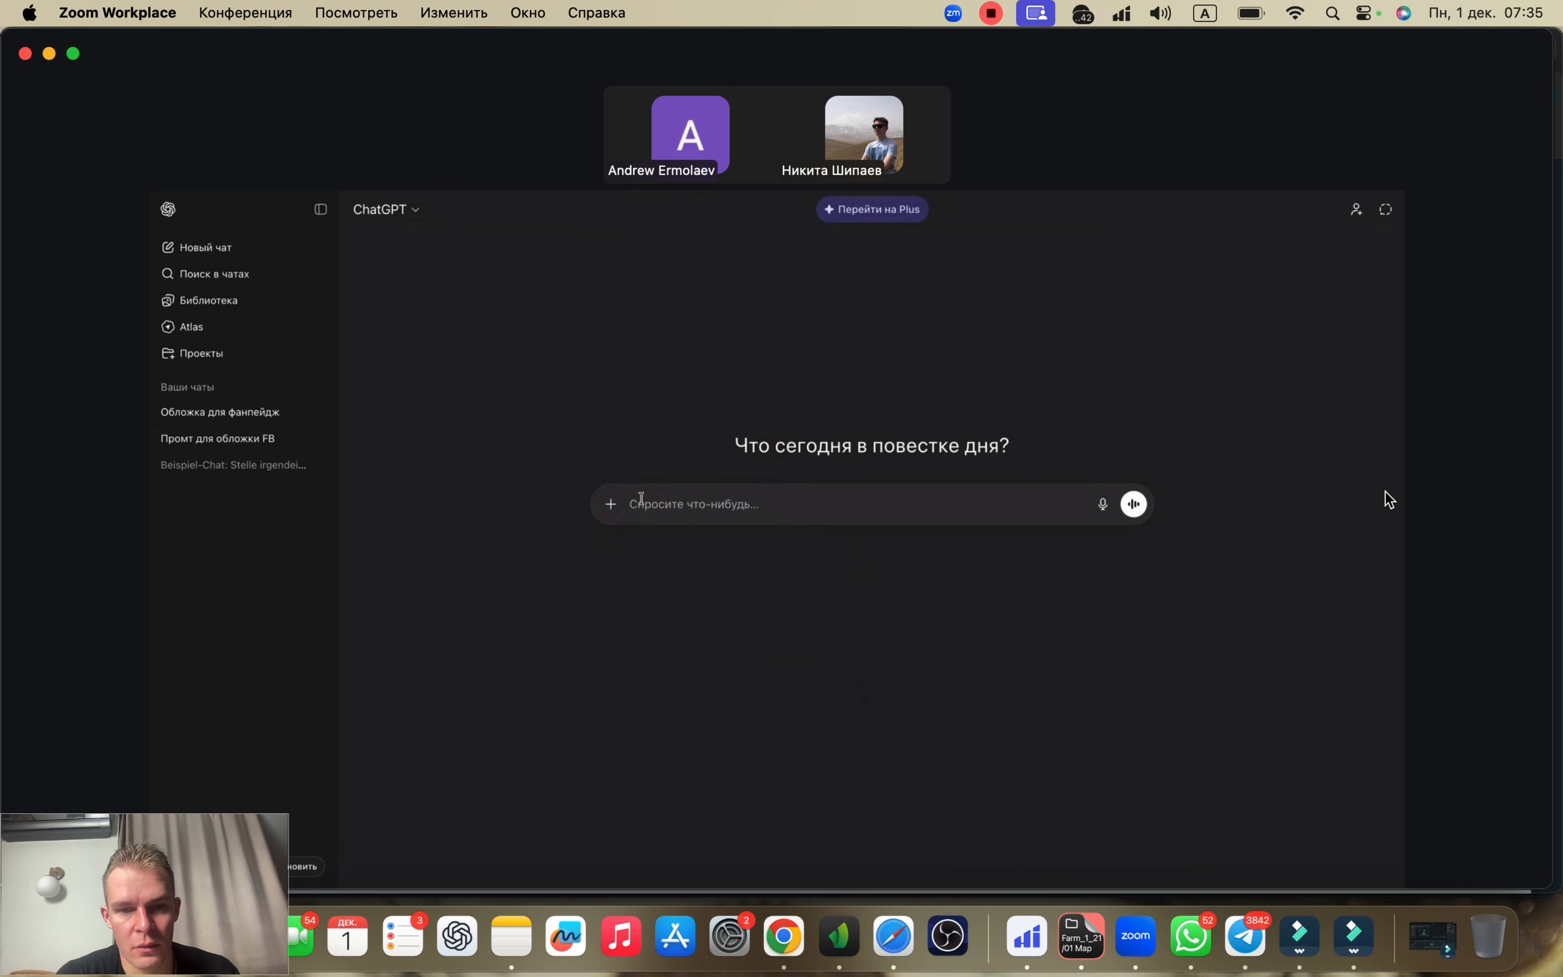
Step: Write the message "Распиши подробный промт который нужно сгенерировать, чтобы ты смог создать подобную статику" in the new chat
text(в)
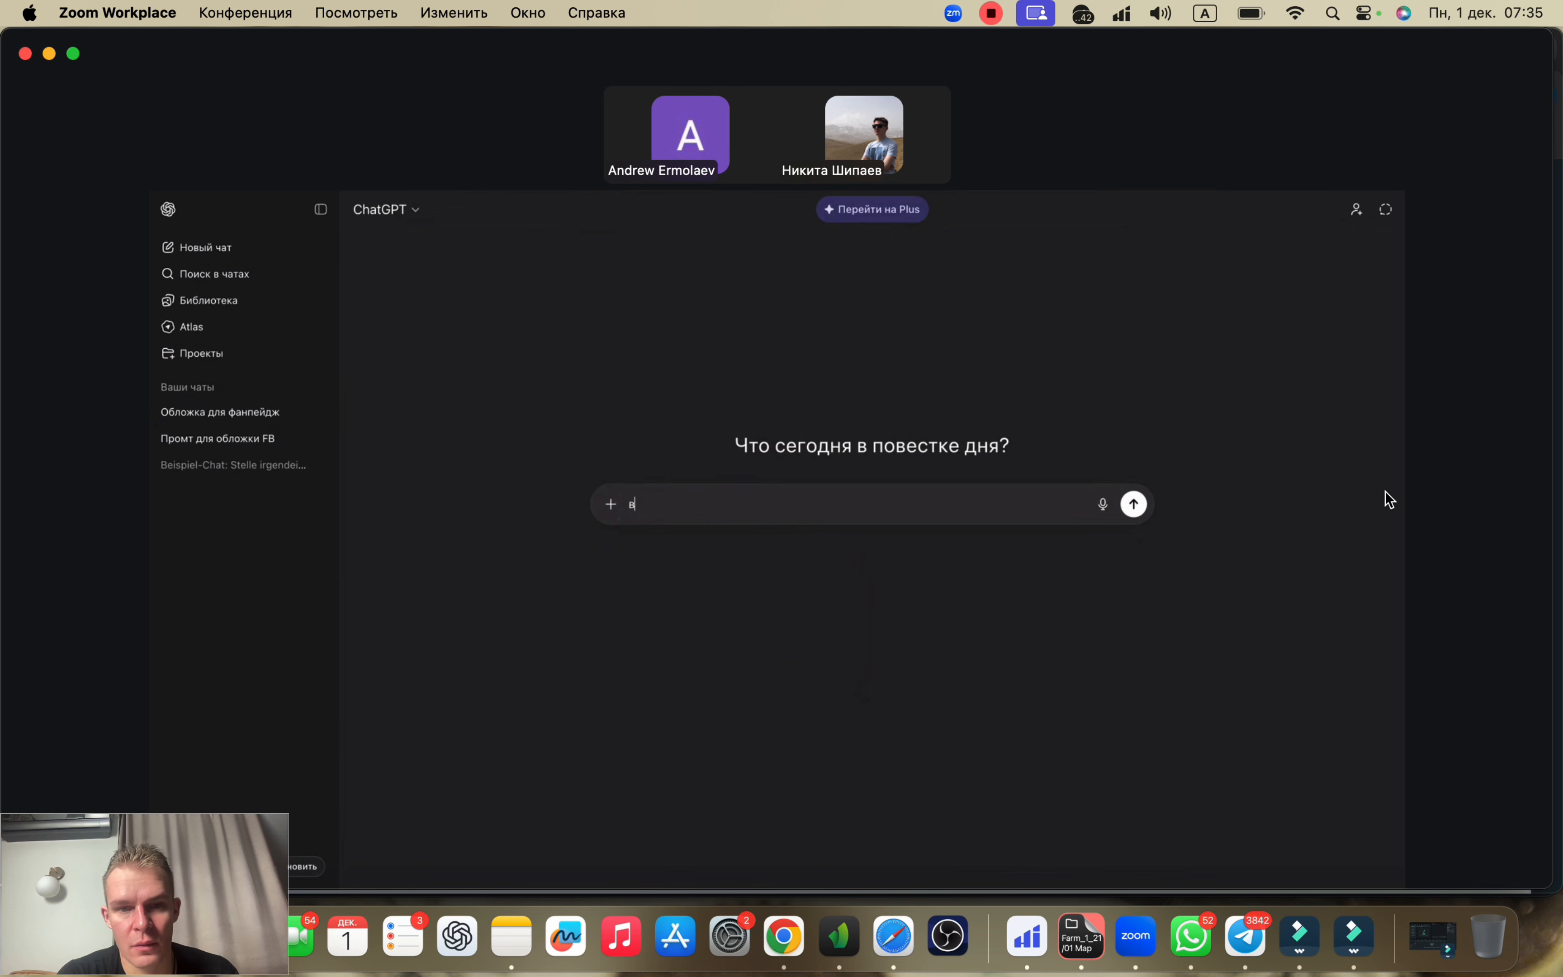
key(BackSpace)
key(Caps_Lock)
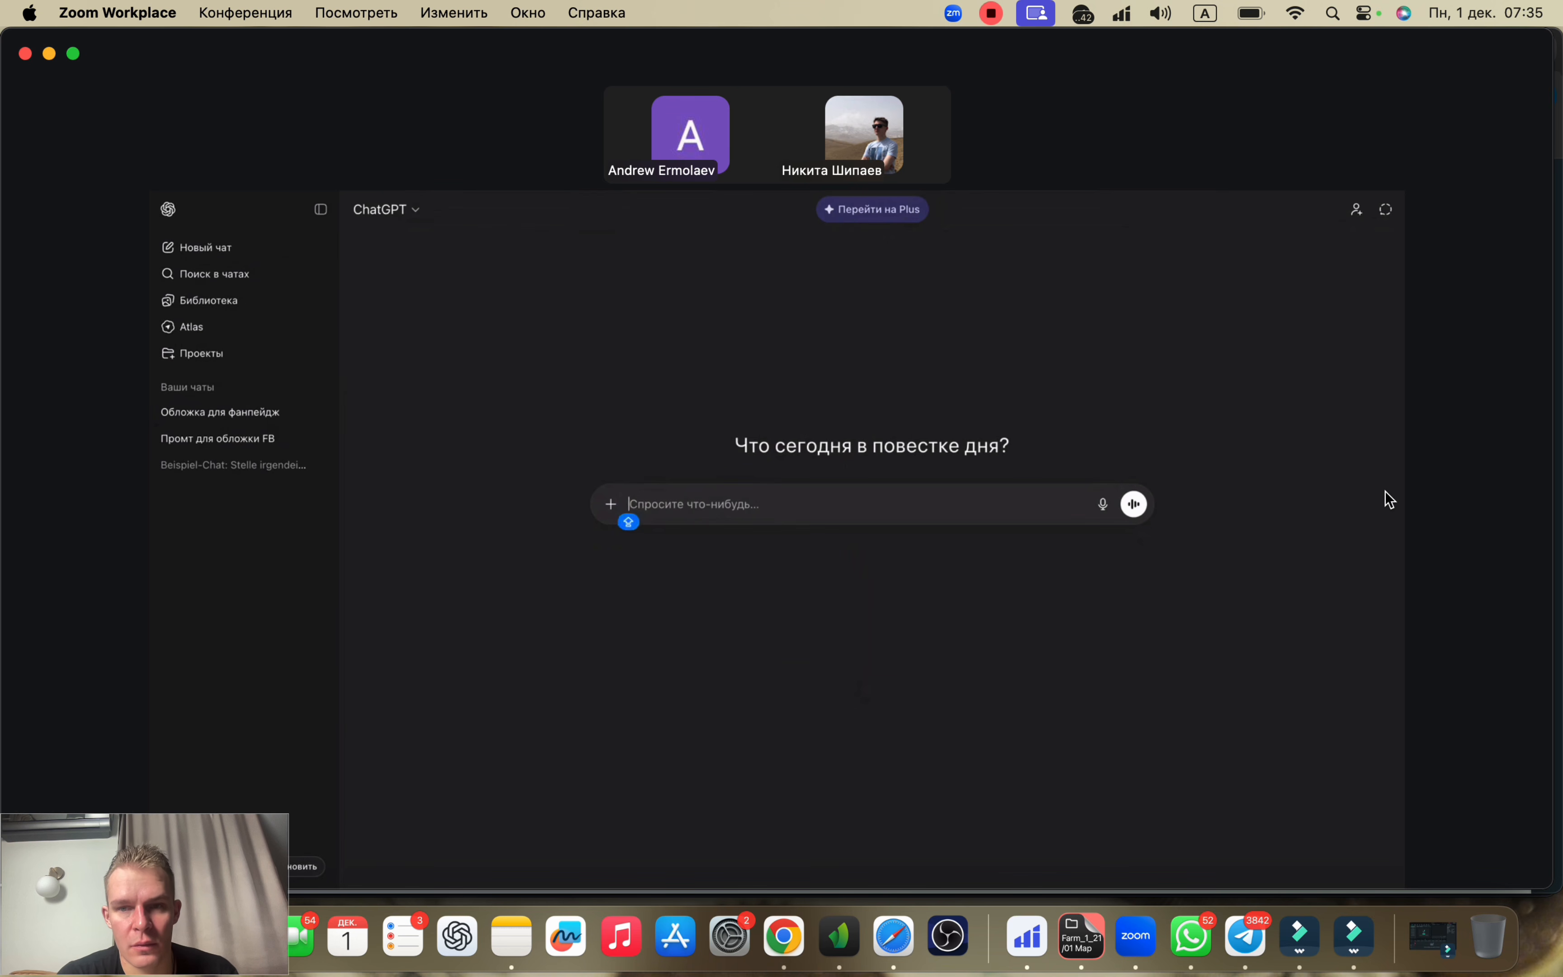
text(Распиши)
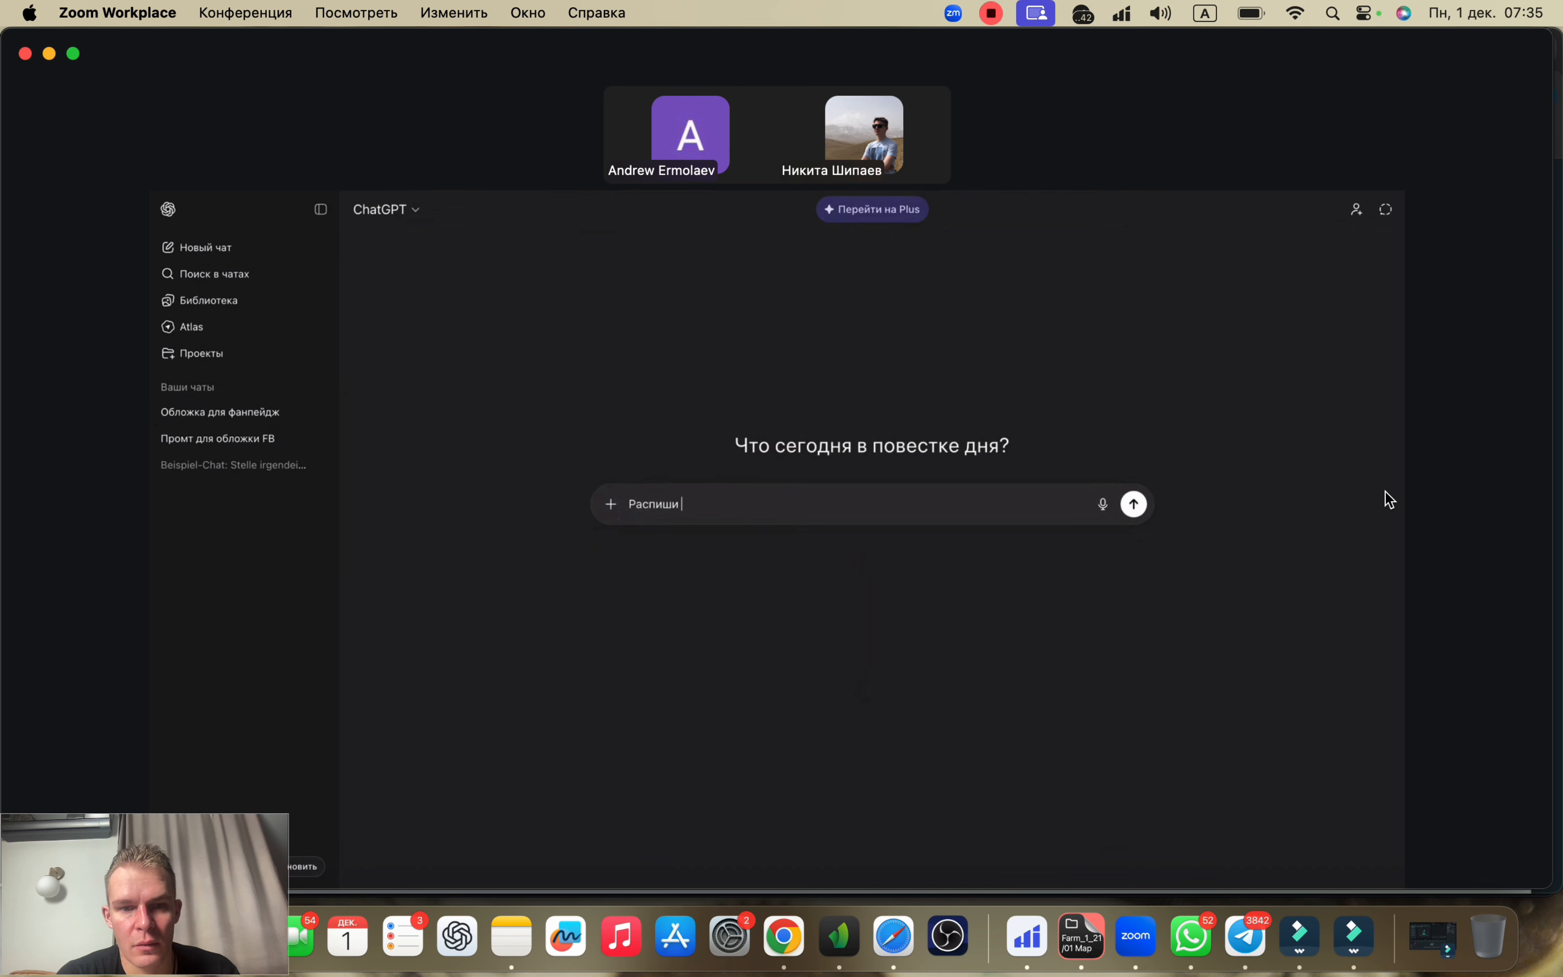
text( подробный )
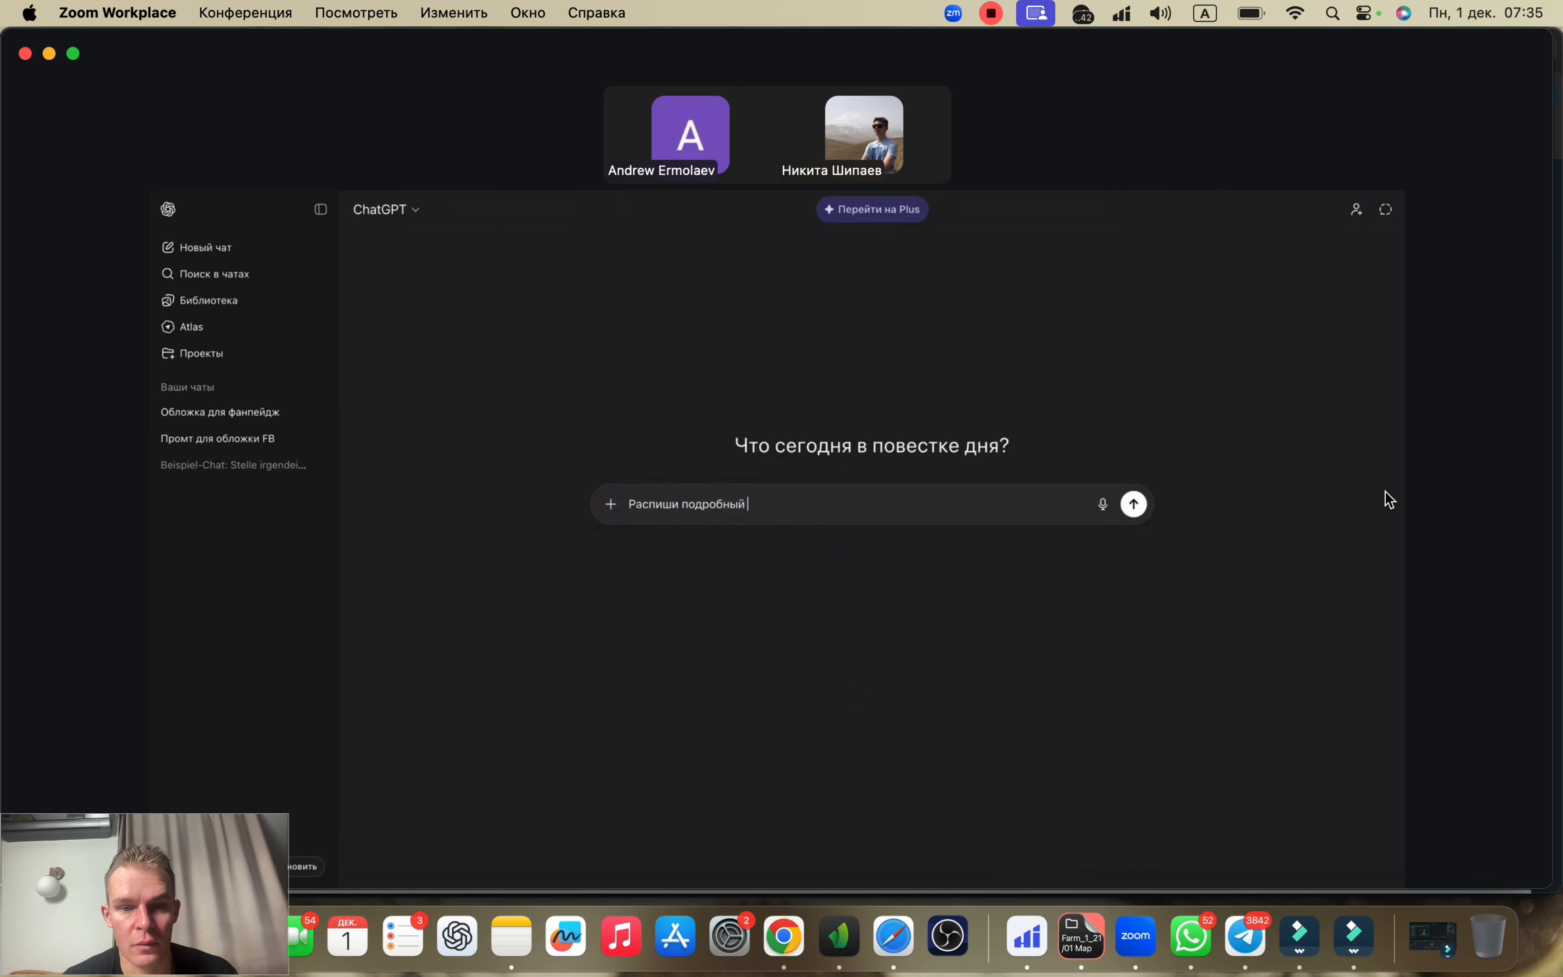
text(промт кото)
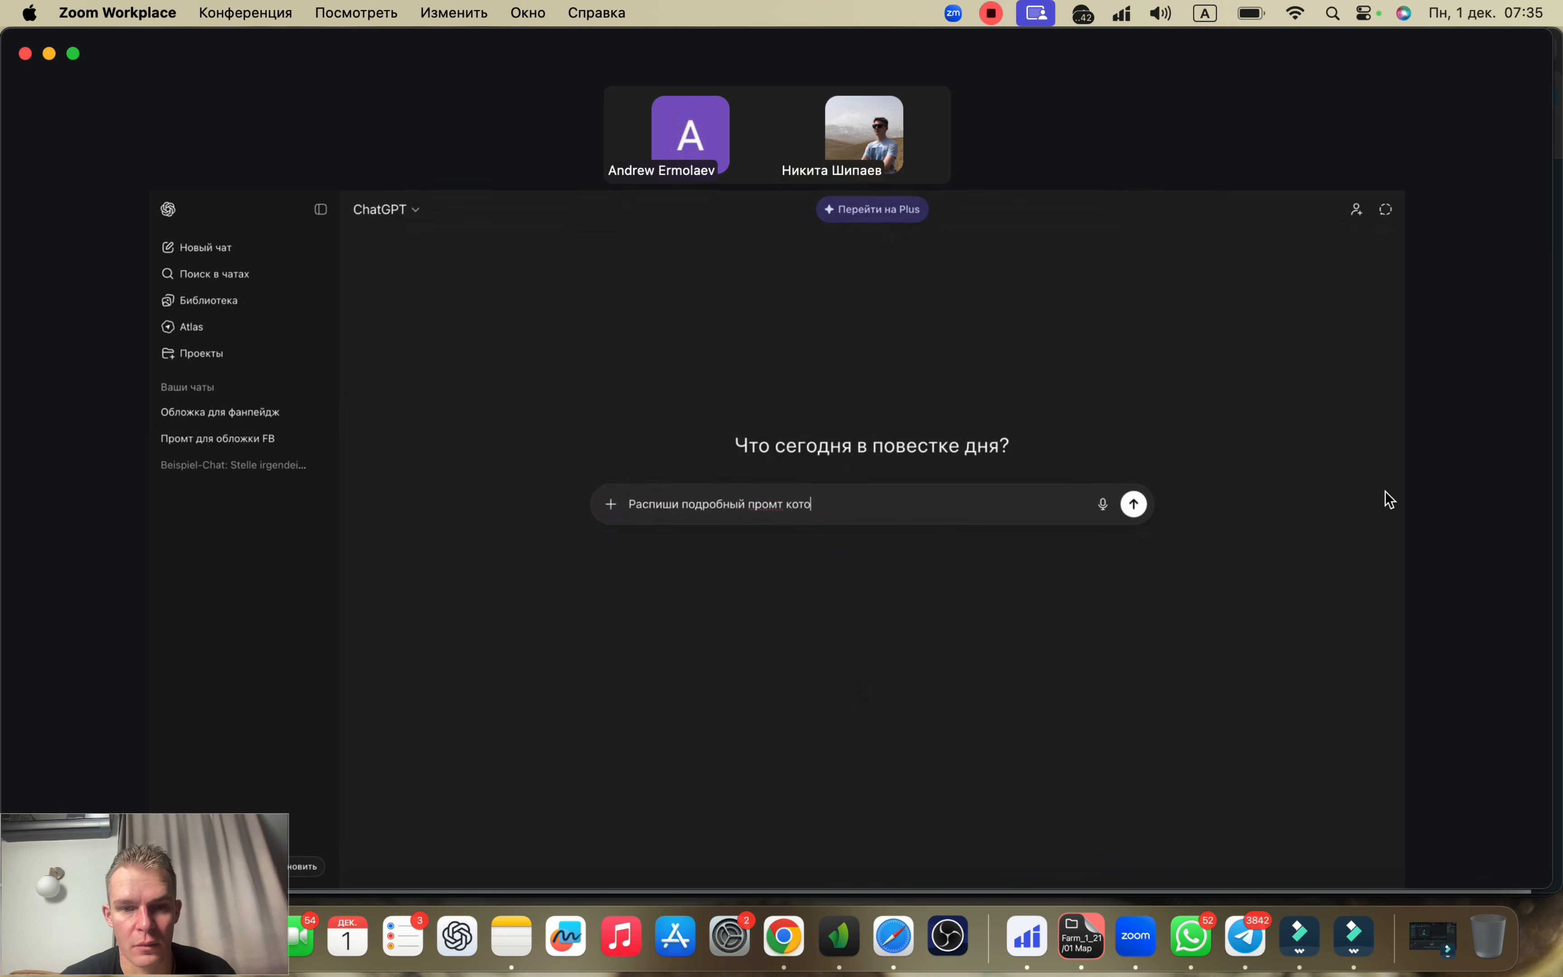
text(рый нужно сгенерирова)
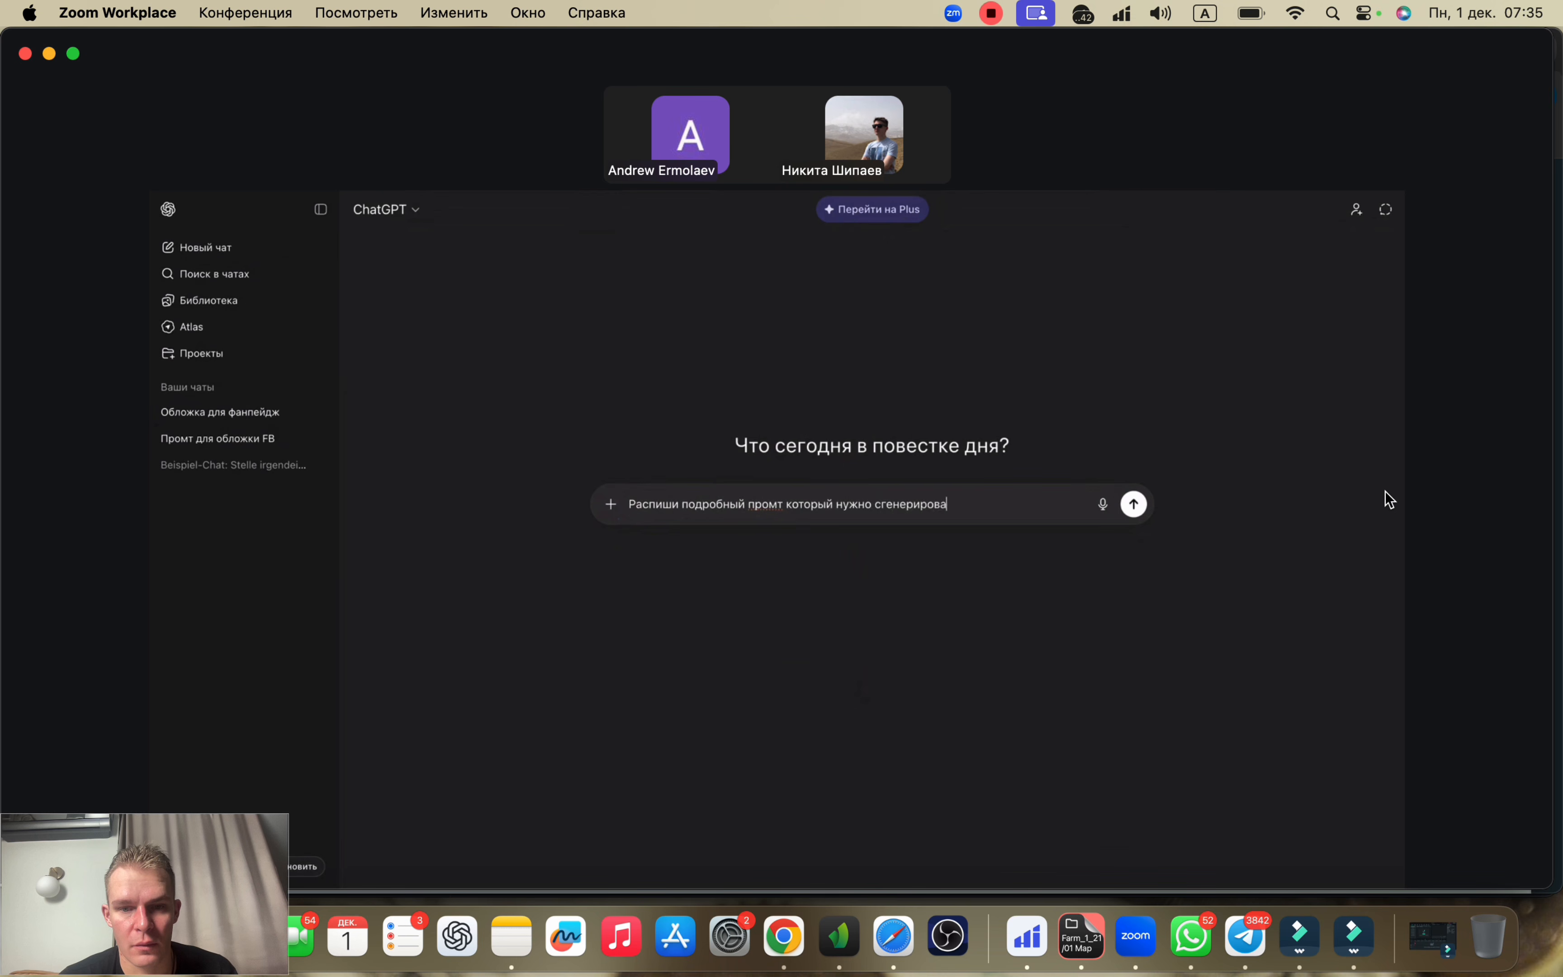
text(ть, чтобы ты )
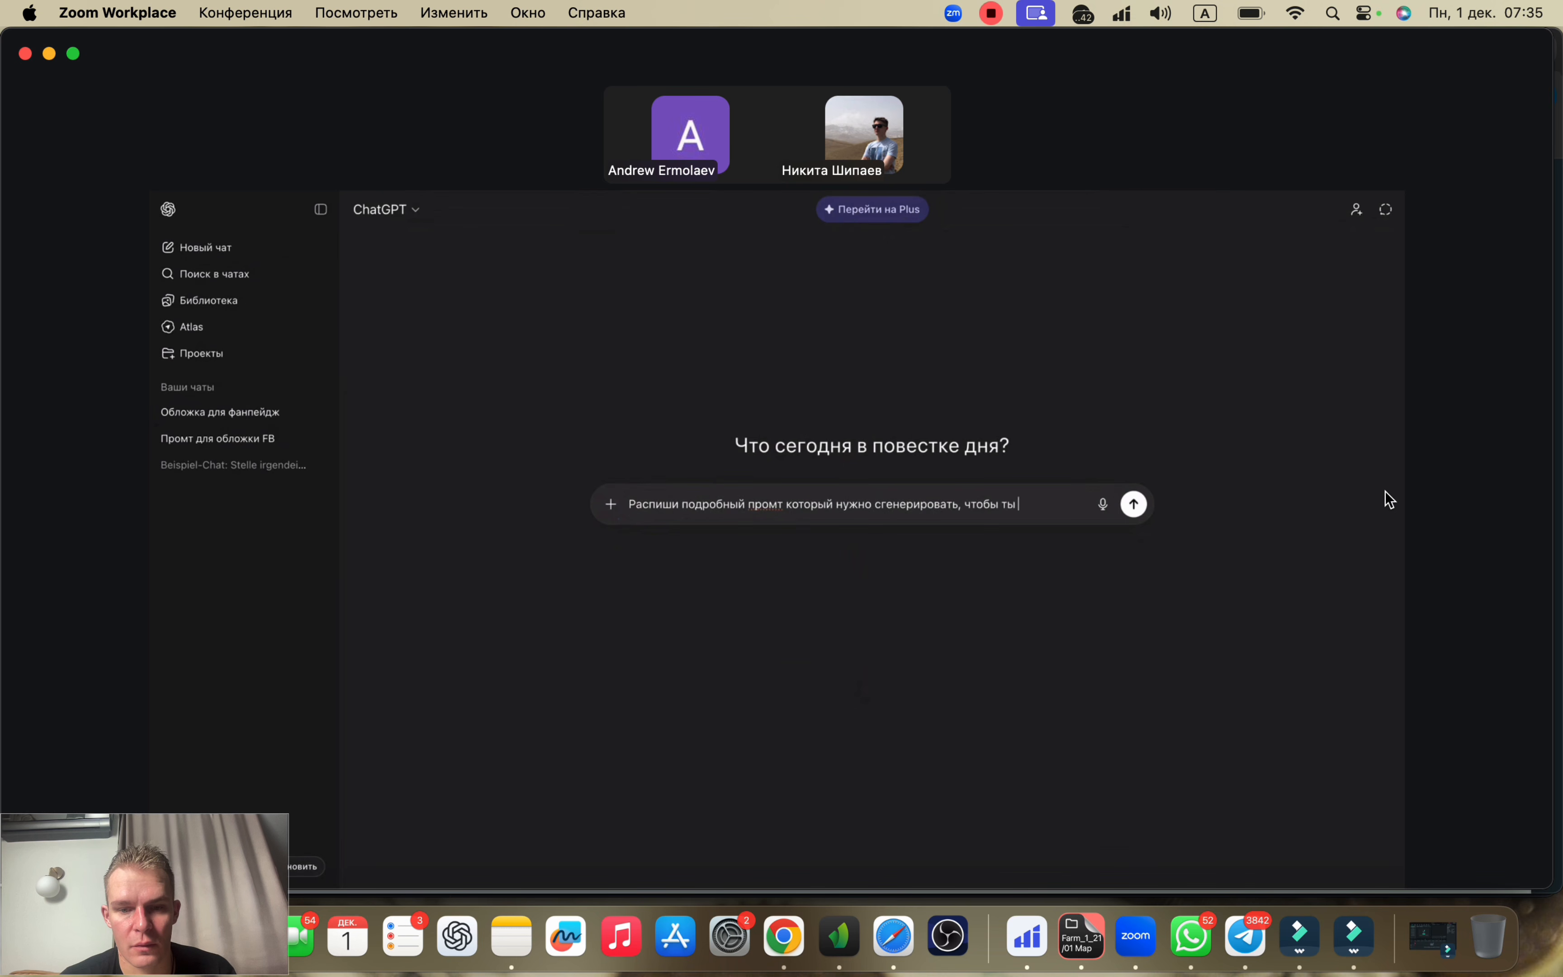
text(смог создать)
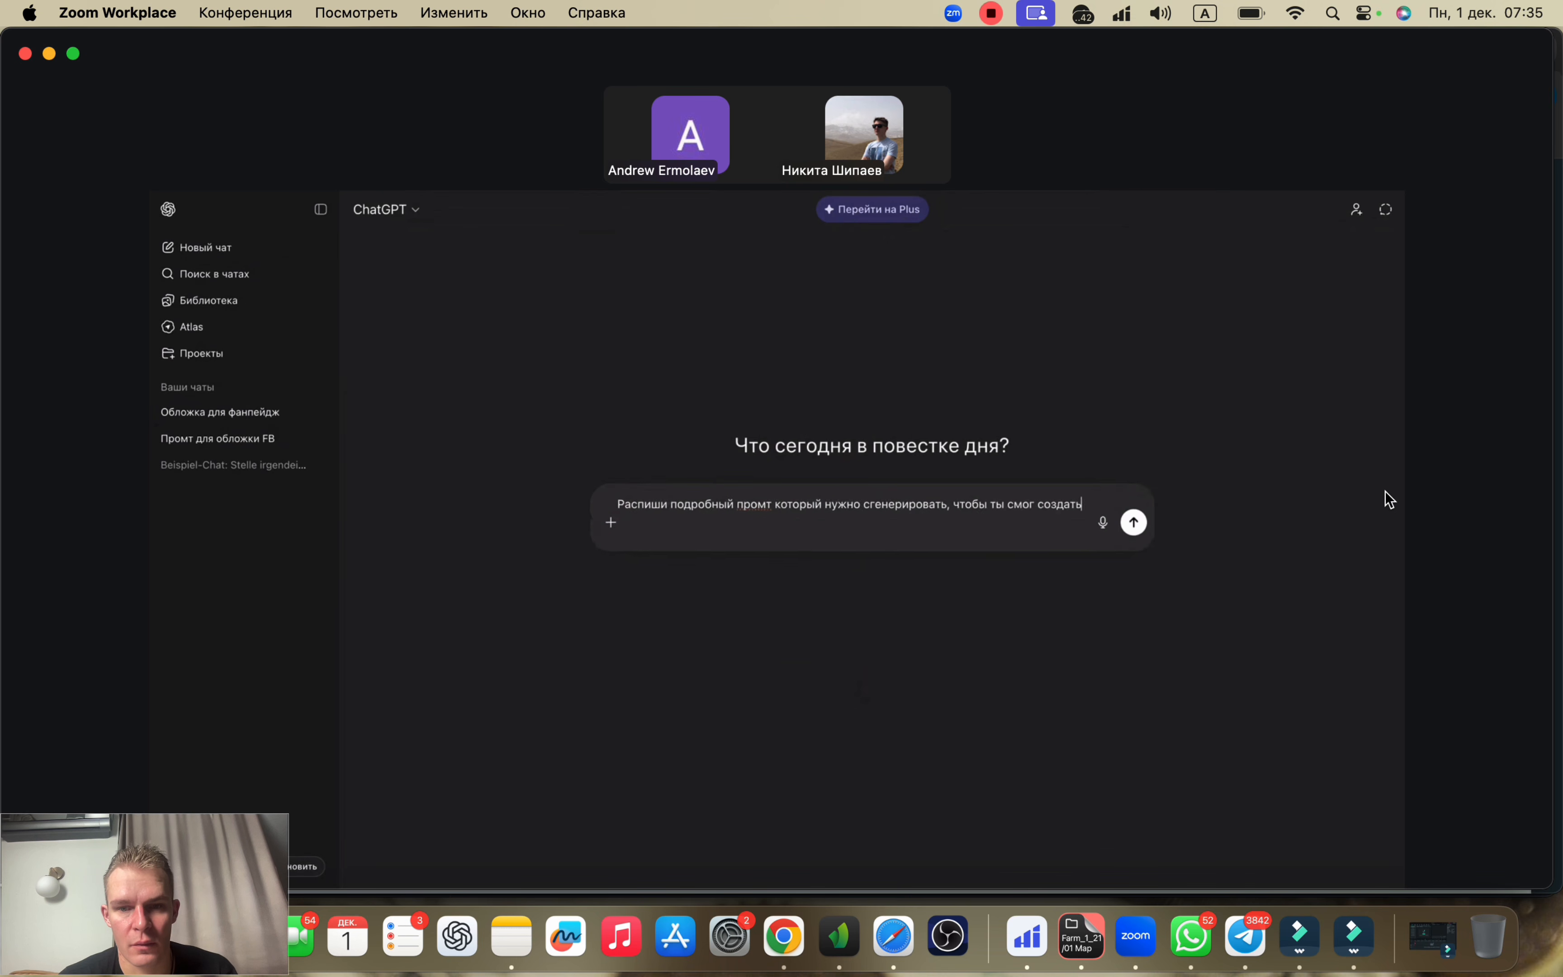
text( подобную статику)
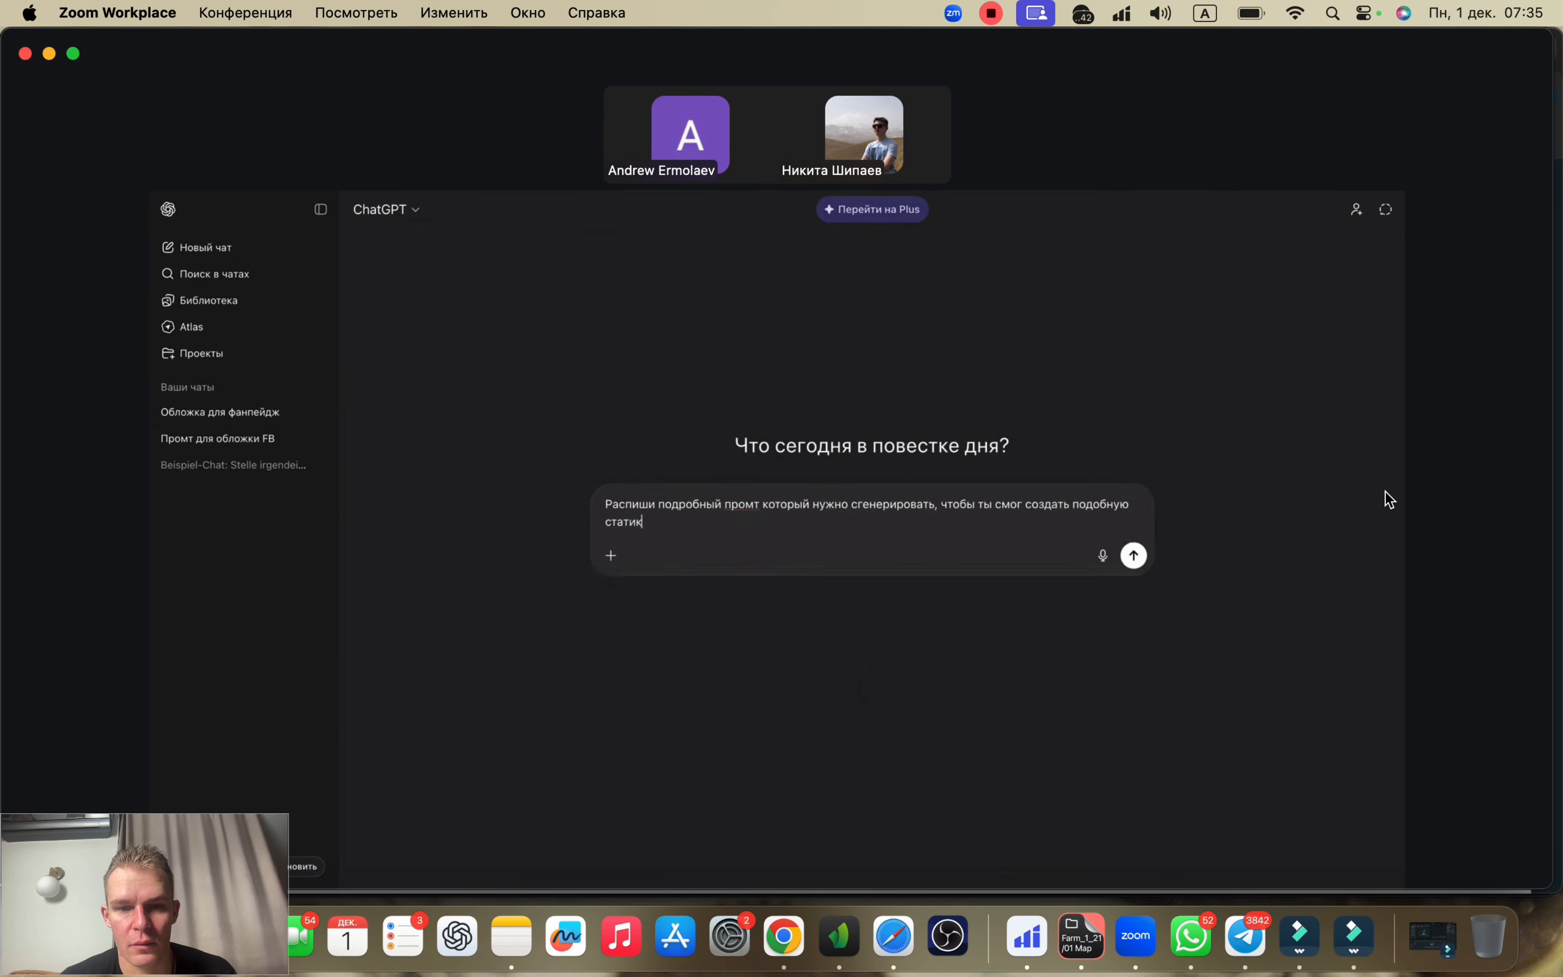
Step: Attach the Gates of Olympus banner with the 250-spin offer as the reference image and submit the message
click(612, 557)
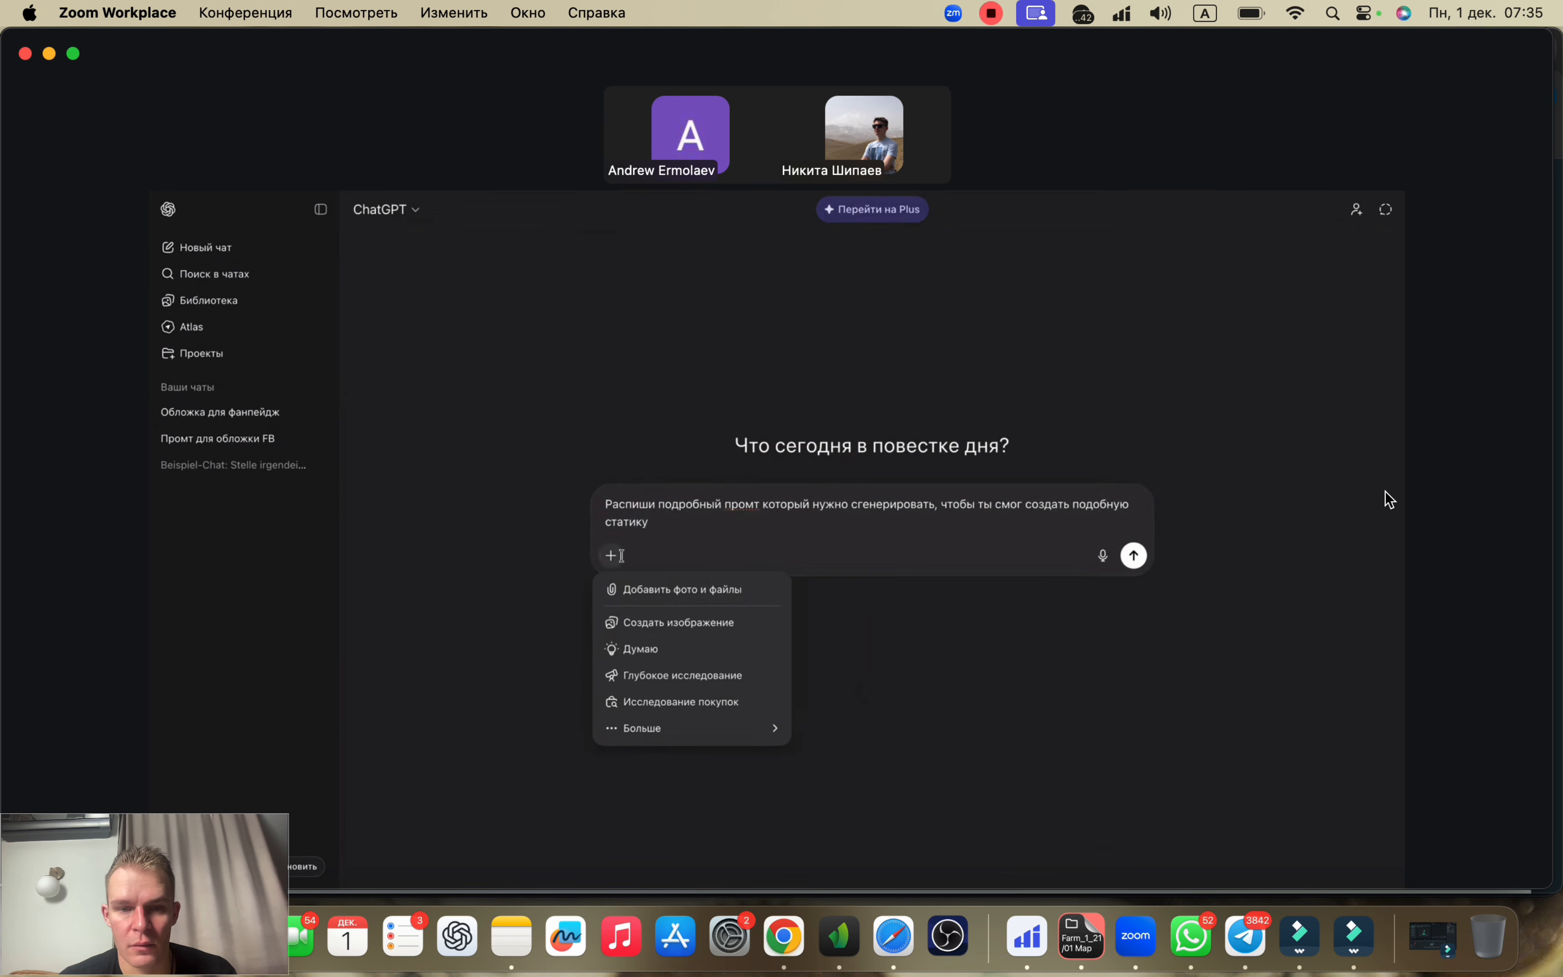
click(665, 593)
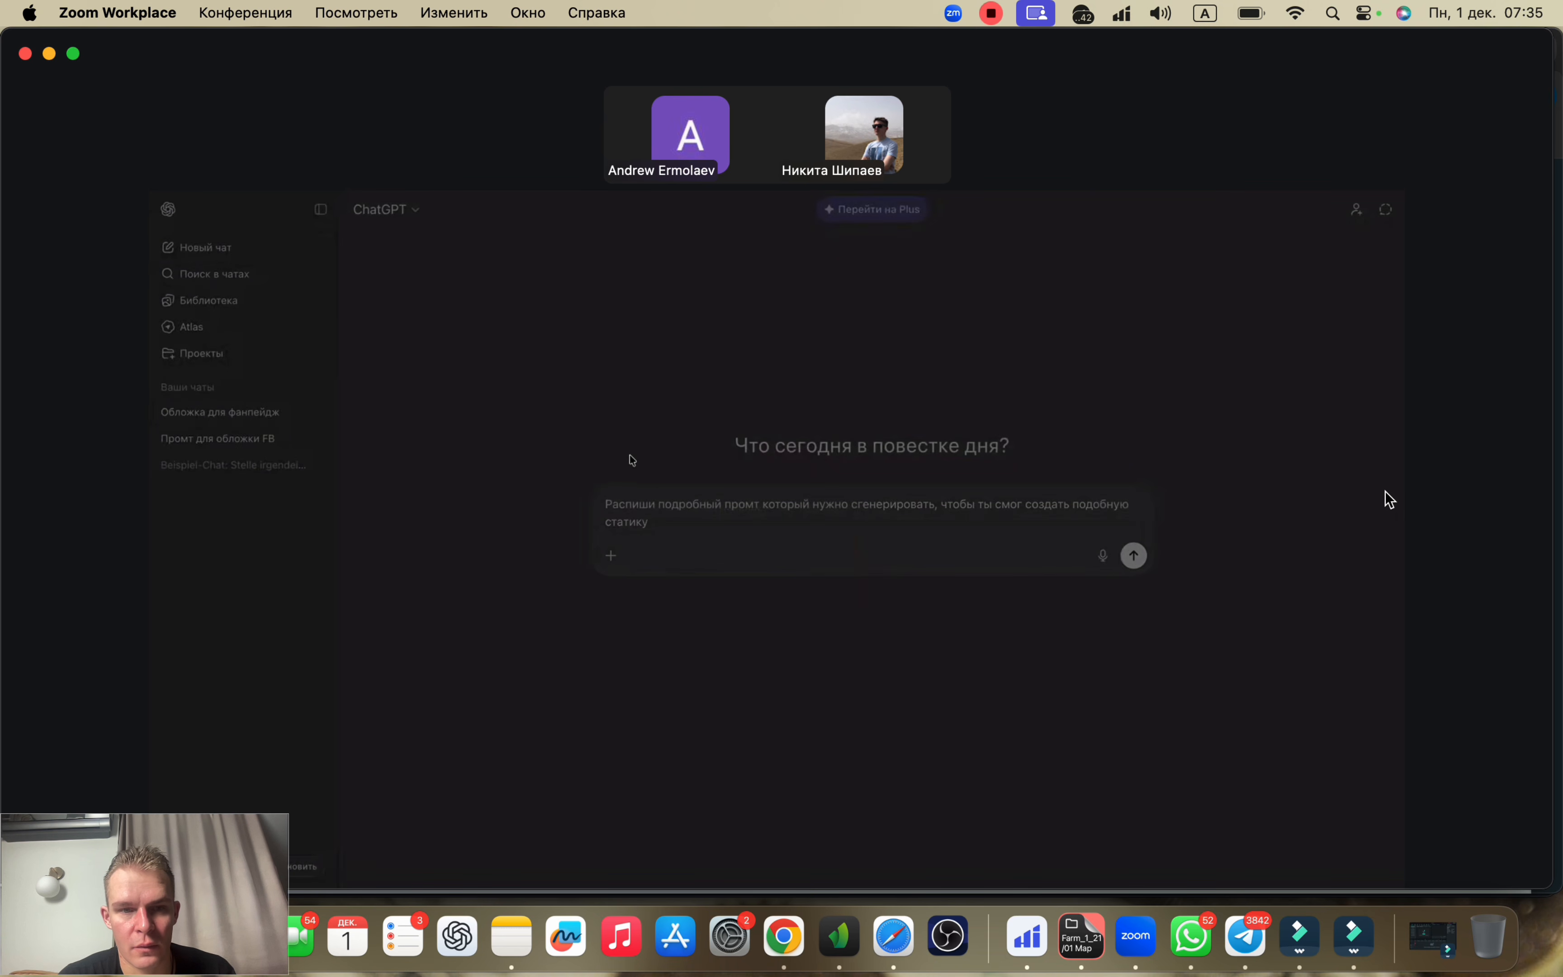
click(1048, 687)
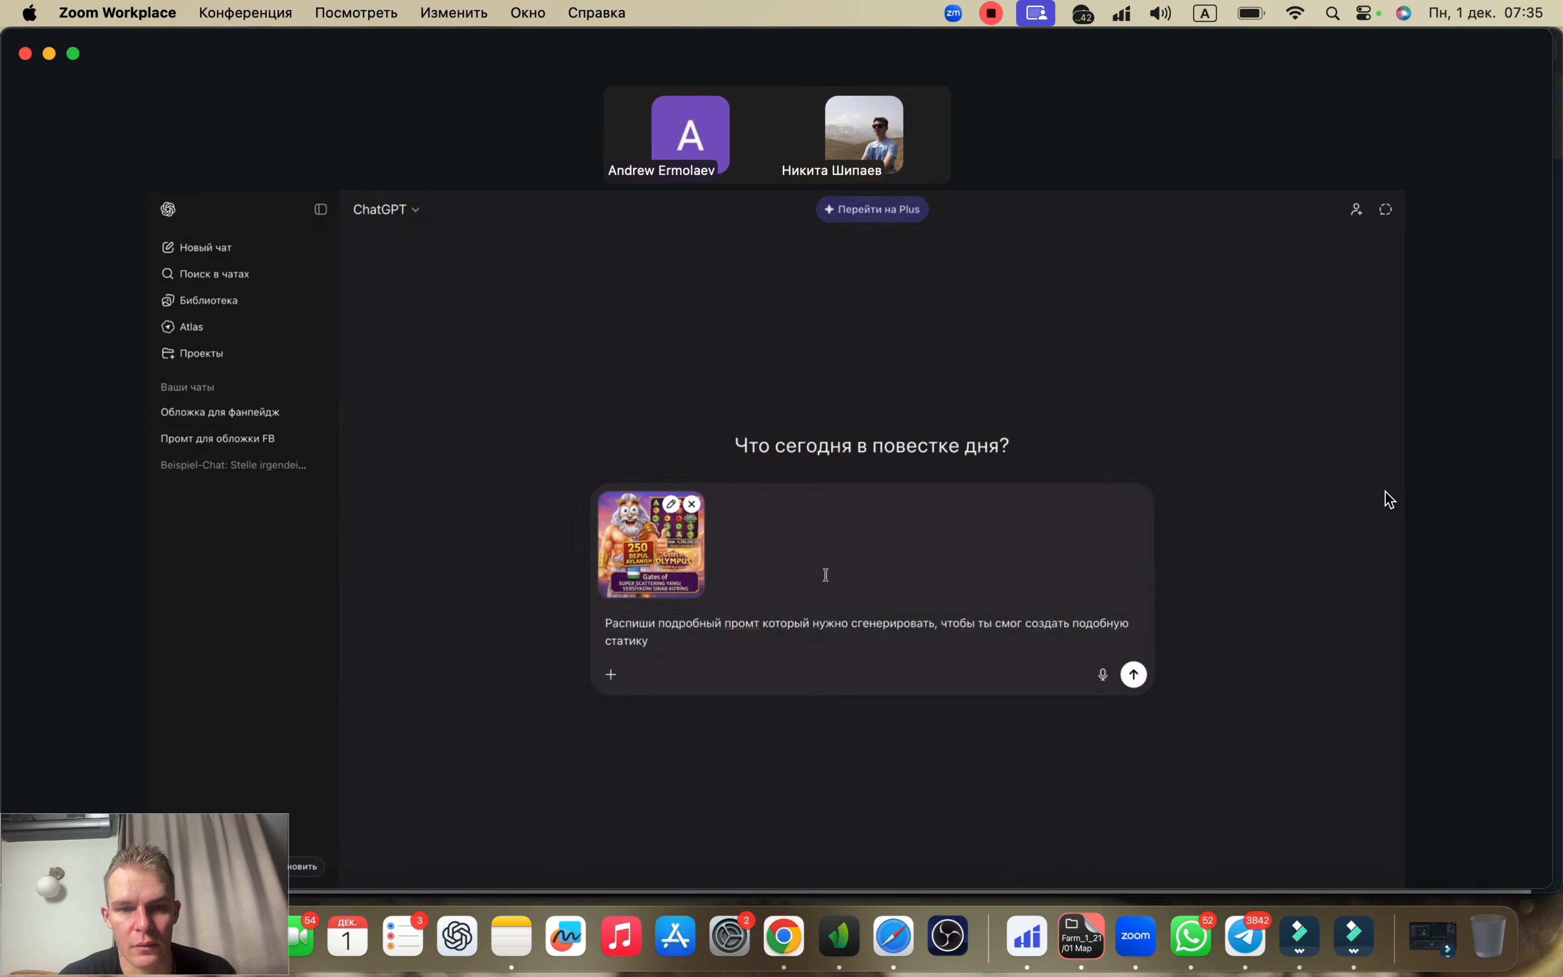
click(1135, 674)
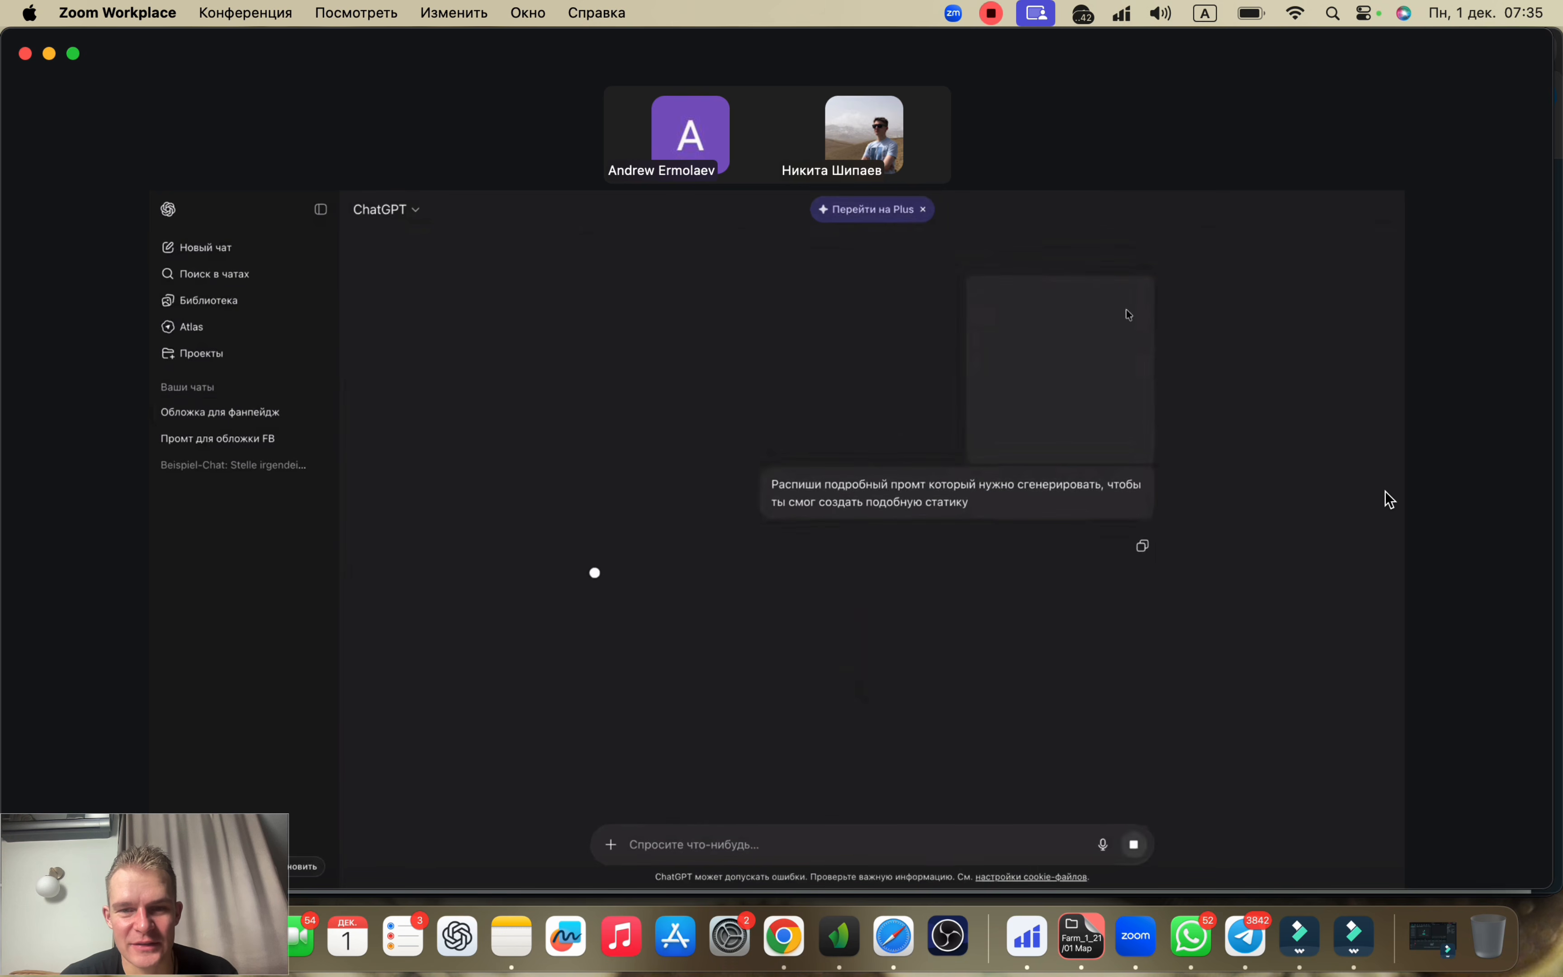
click(1070, 320)
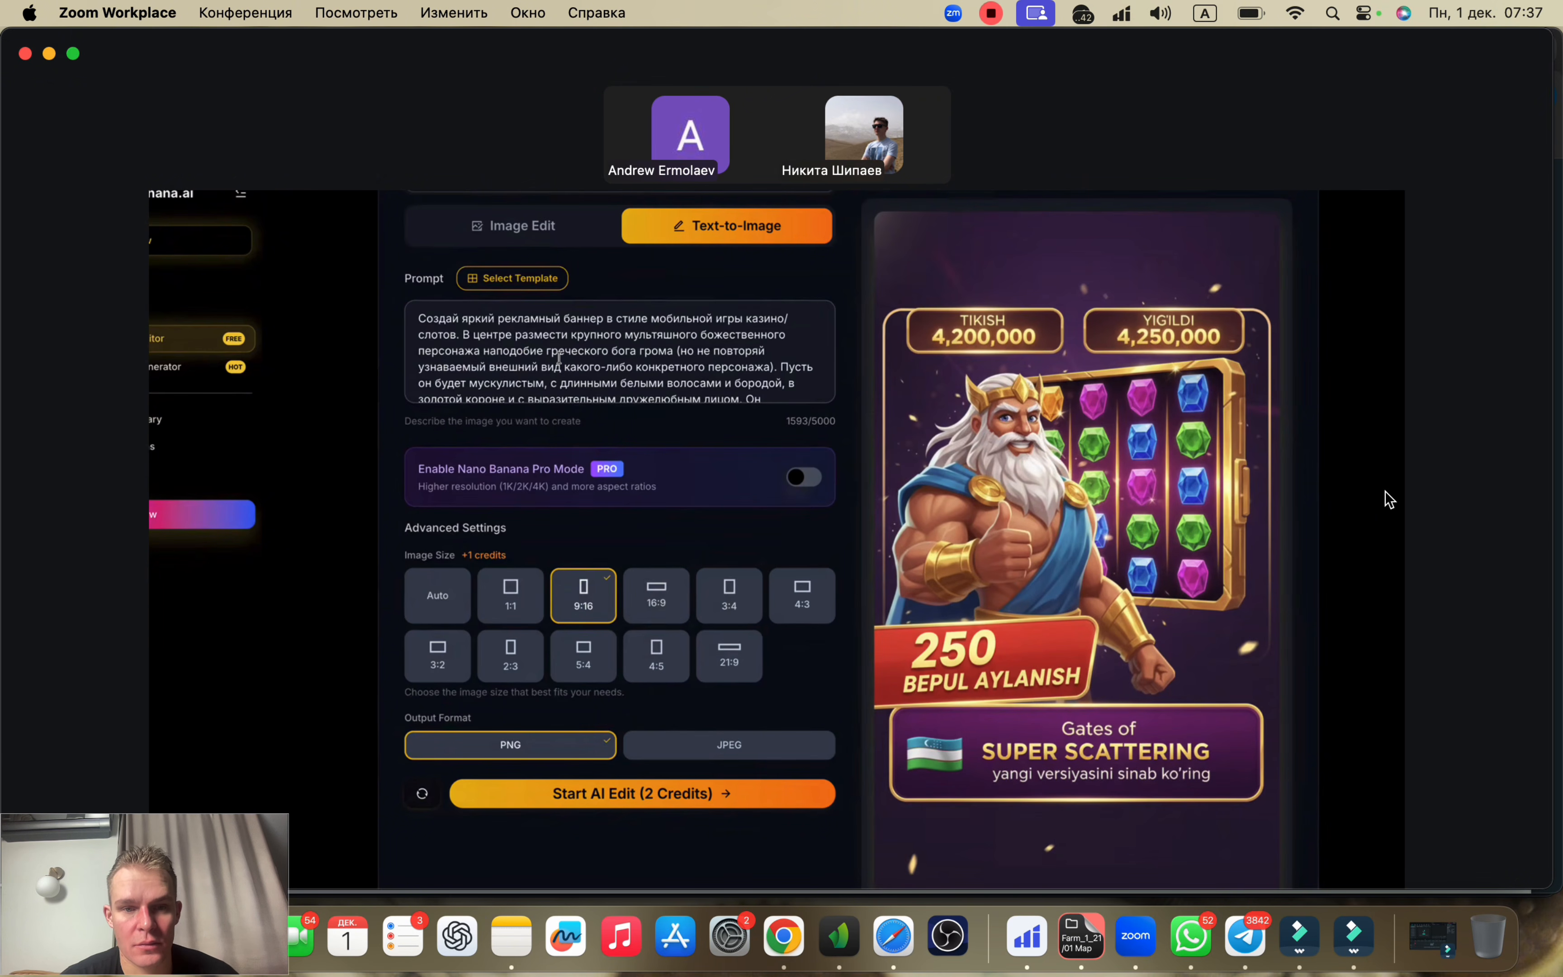
Step: In Nano Banana, examine the full banner prompt against the generated 9:16 image, comparing character, slot field, captions, flag and style
scroll(559, 357, down, 3)
scroll(560, 357, down, 3)
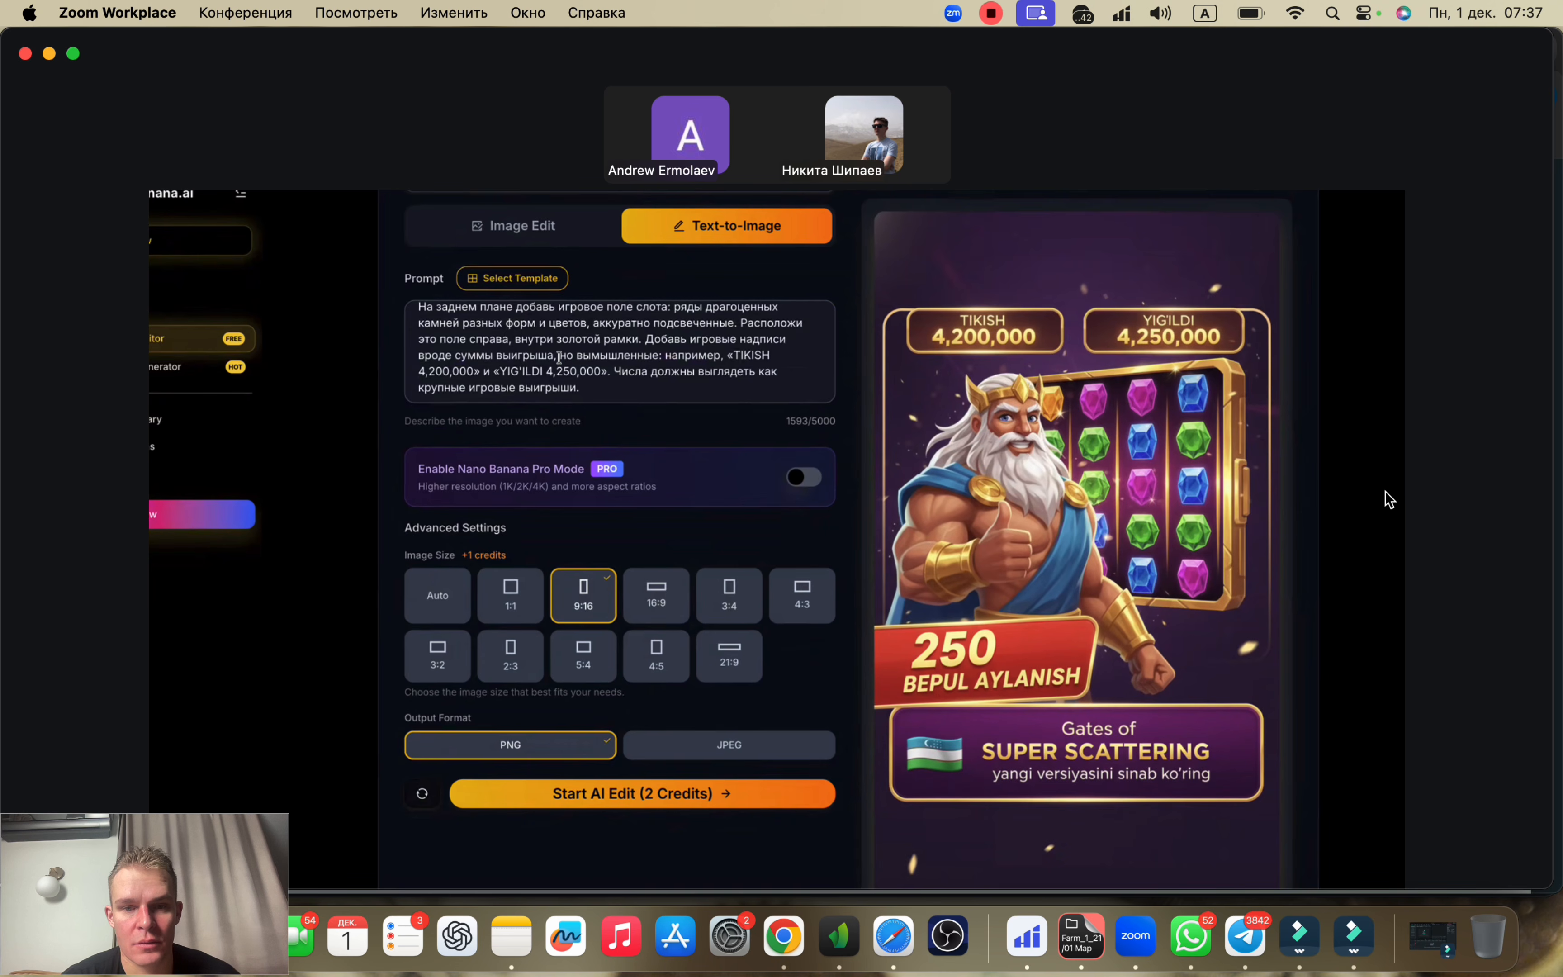
scroll(560, 357, up, 5)
scroll(560, 357, down, 8)
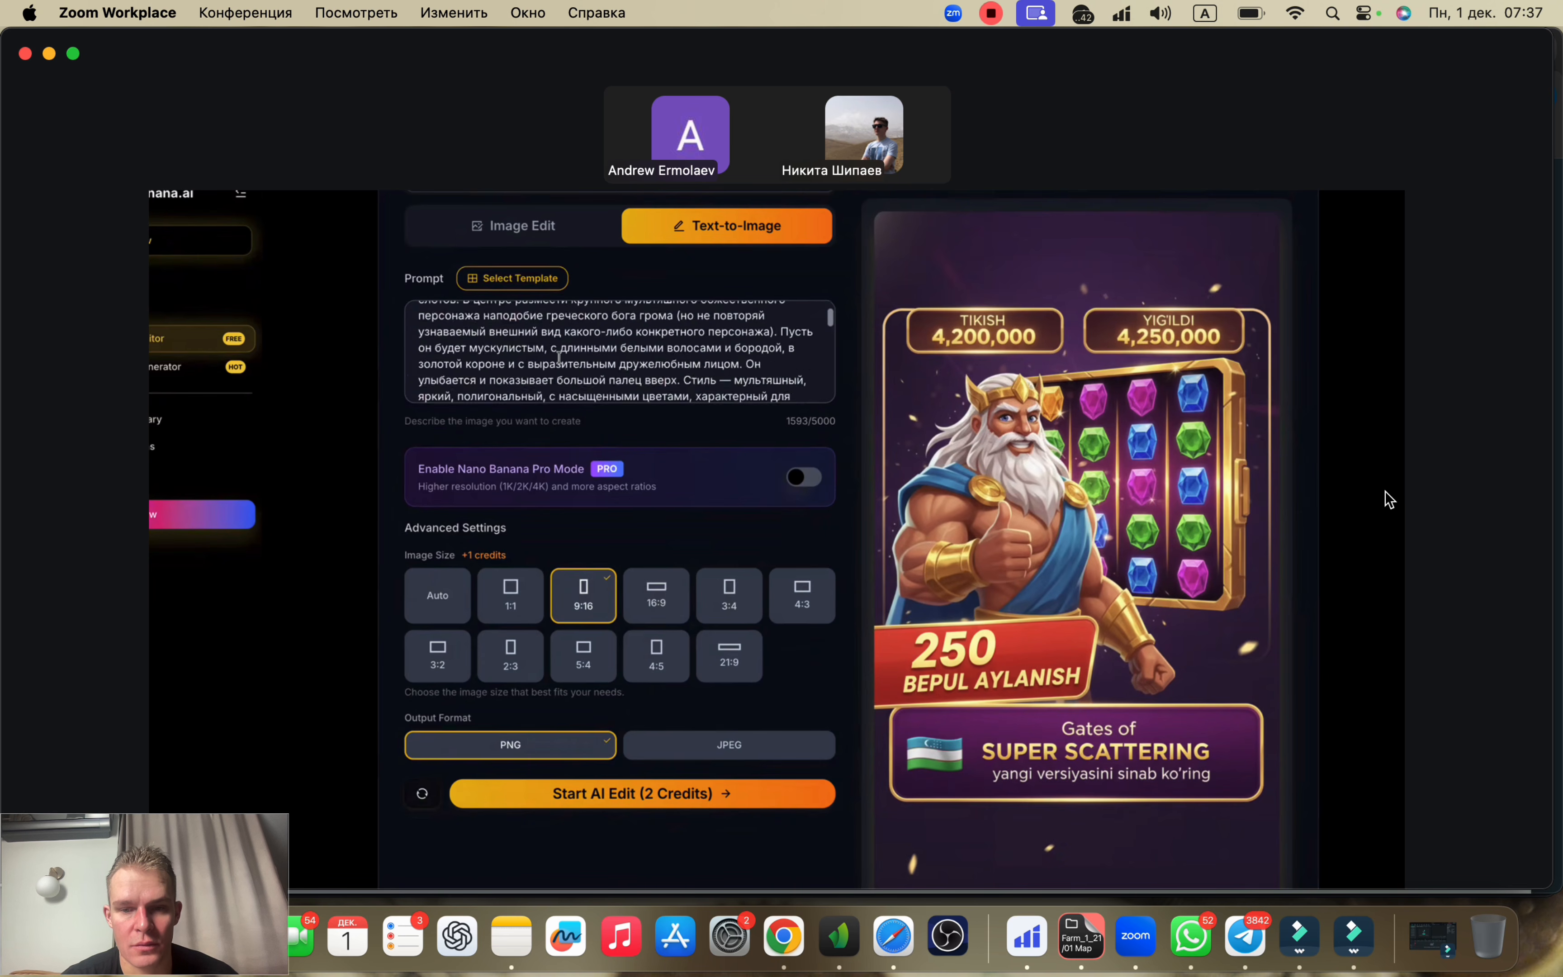
scroll(559, 357, down, 6)
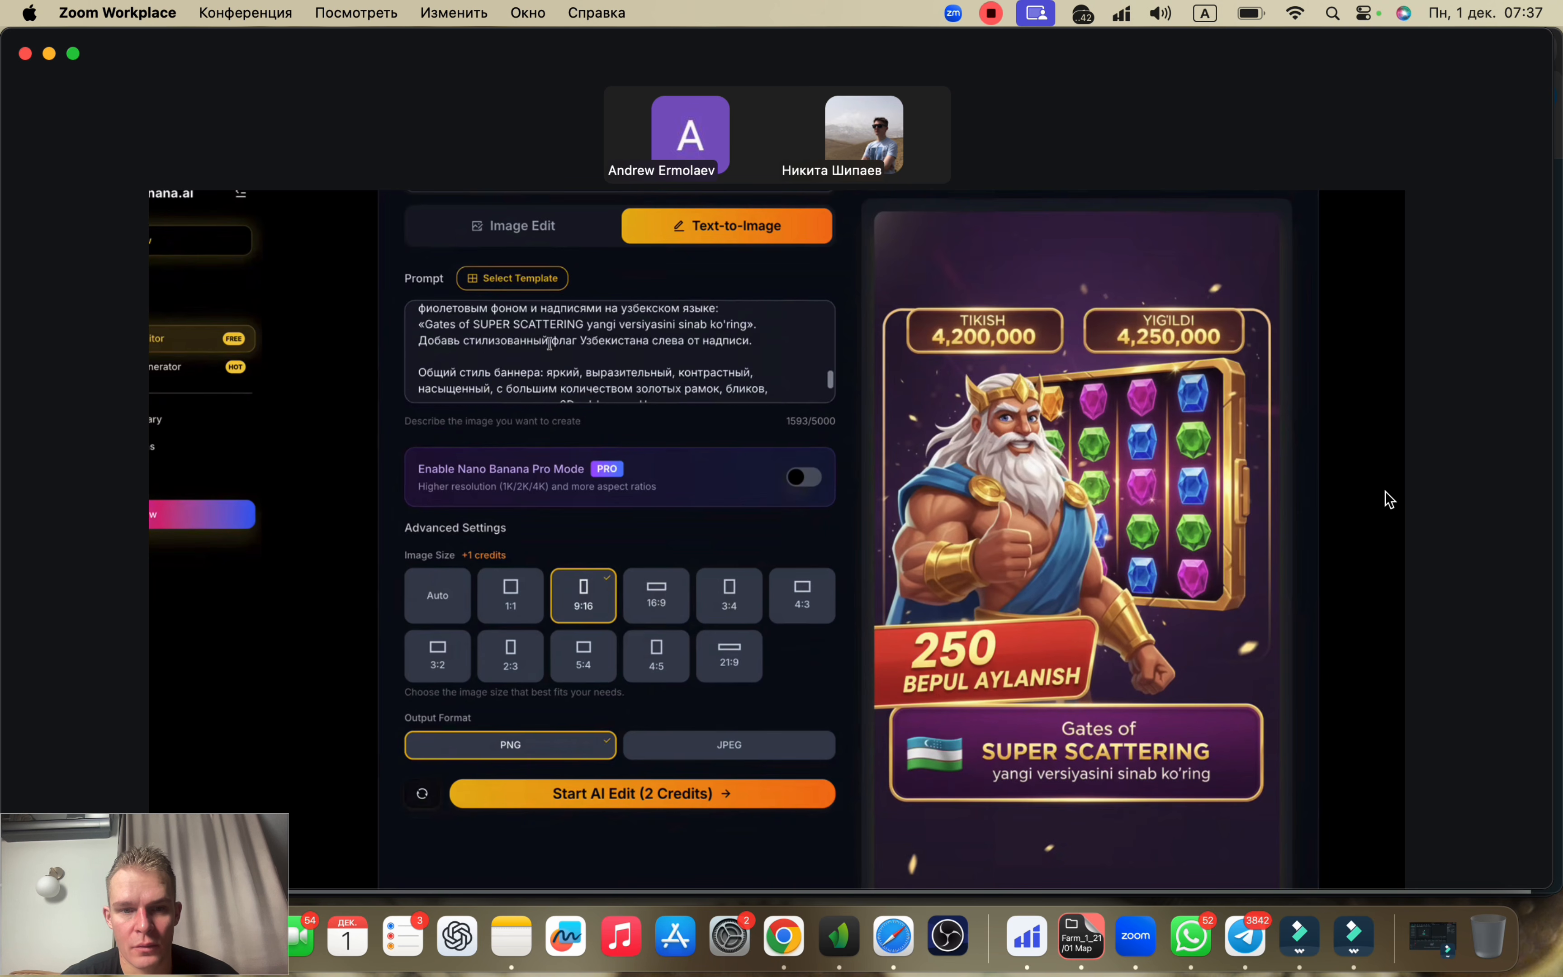
scroll(573, 337, down, 2)
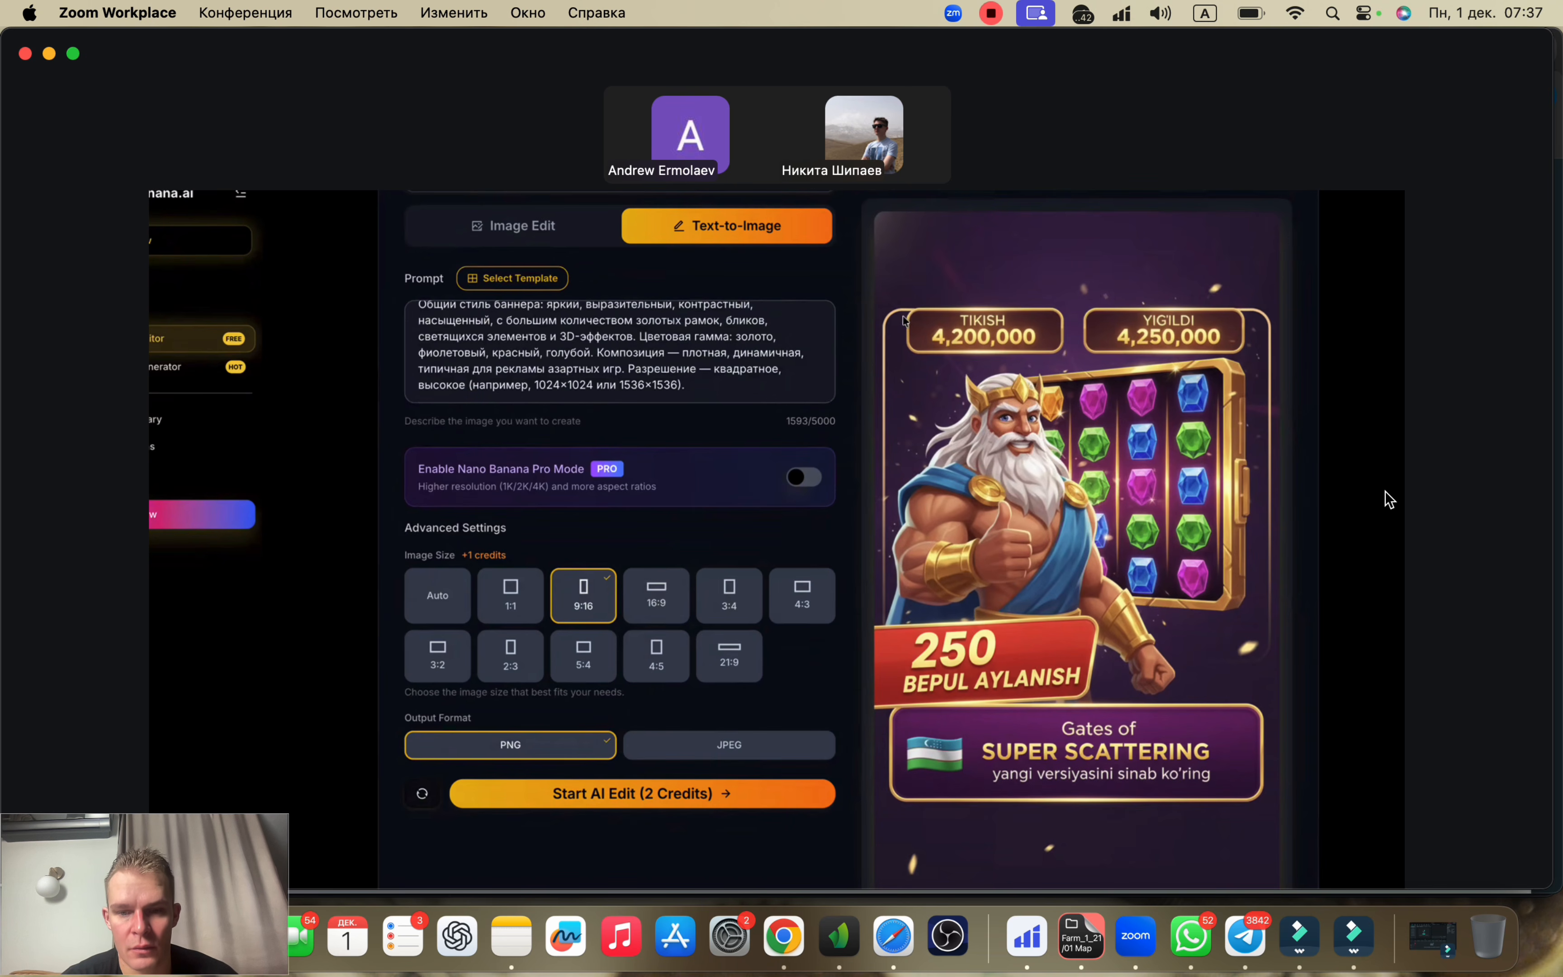
scroll(594, 305, up, 5)
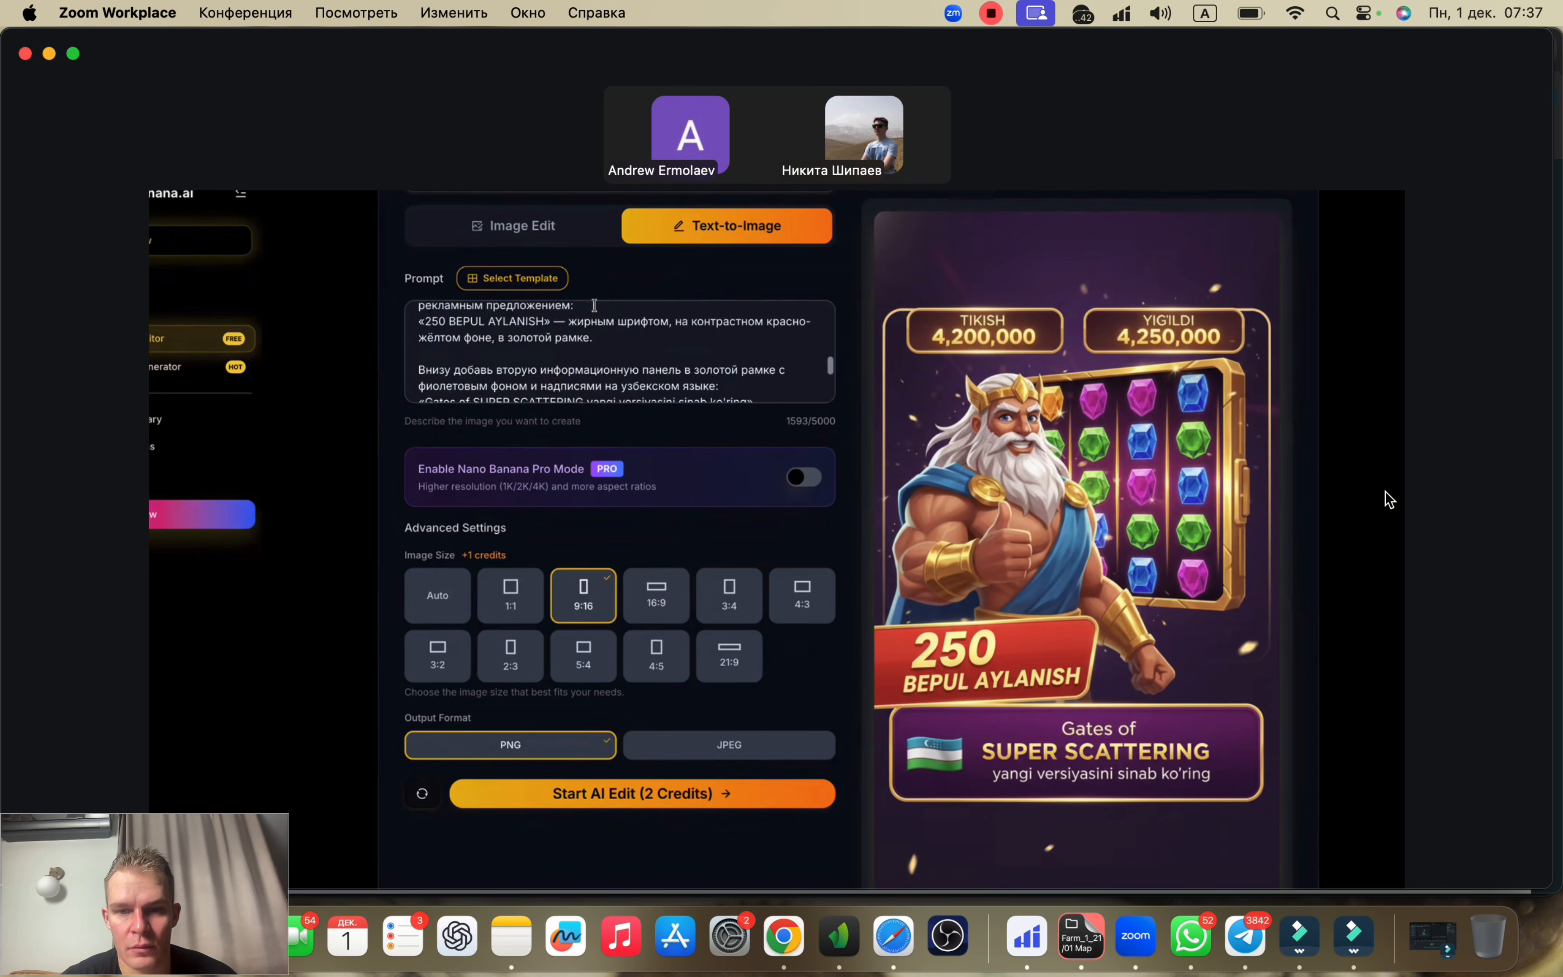
scroll(594, 304, up, 10)
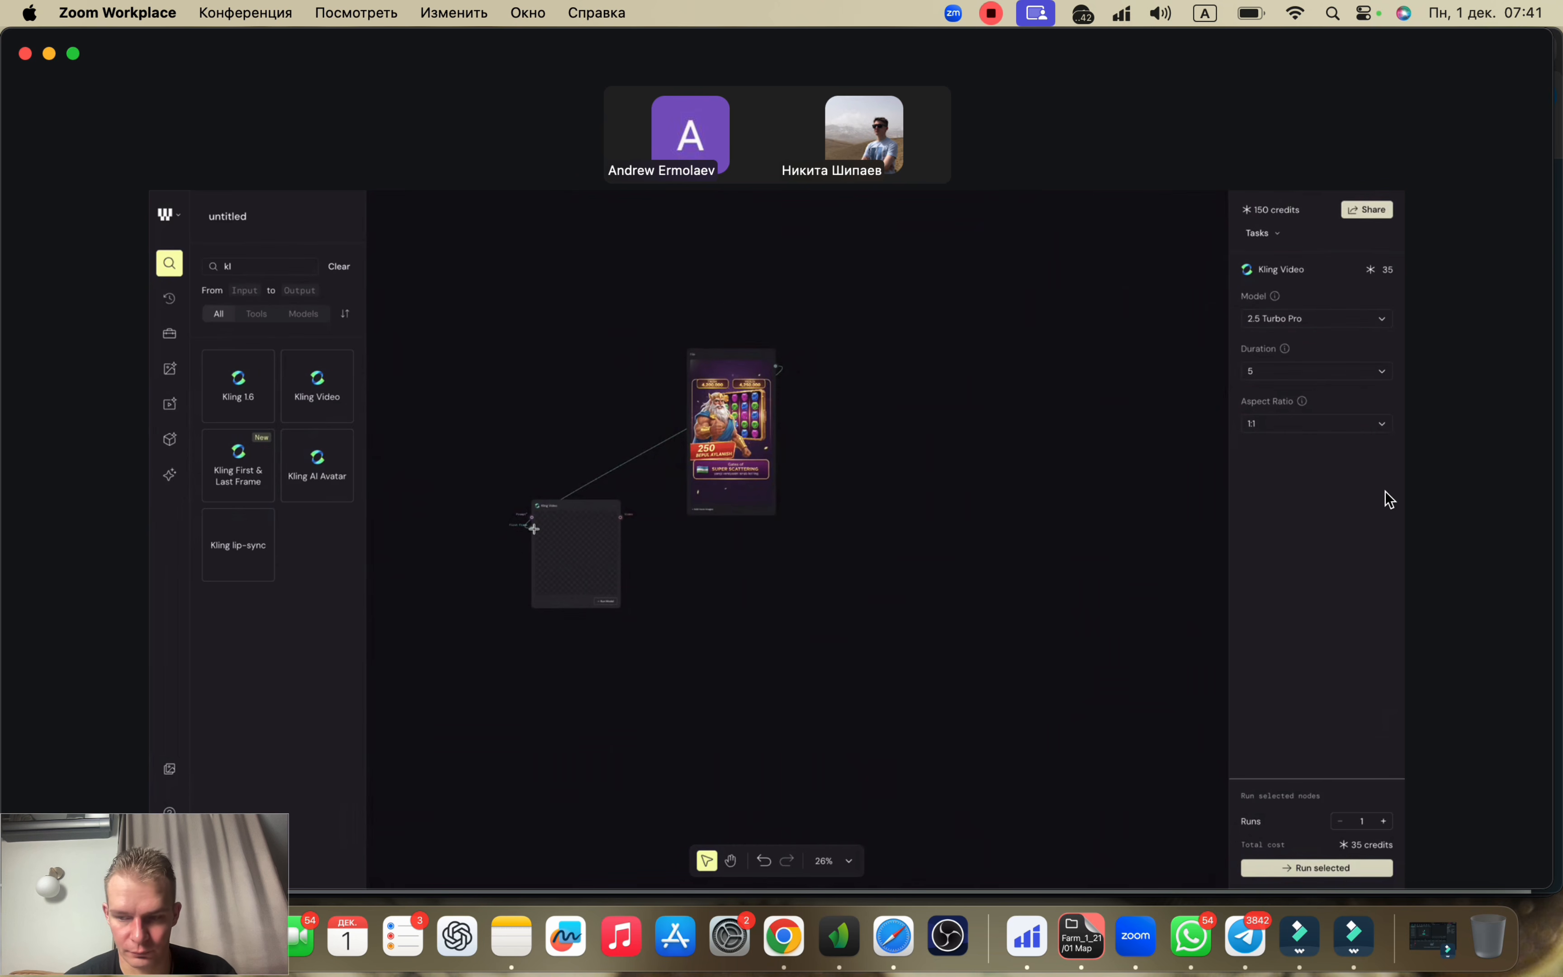
Step: Add a Prompt node connected to the Kling Video node's prompt input, and return to ChatGPT
scroll(551, 532, up, 5)
drag(503, 497, 494, 317)
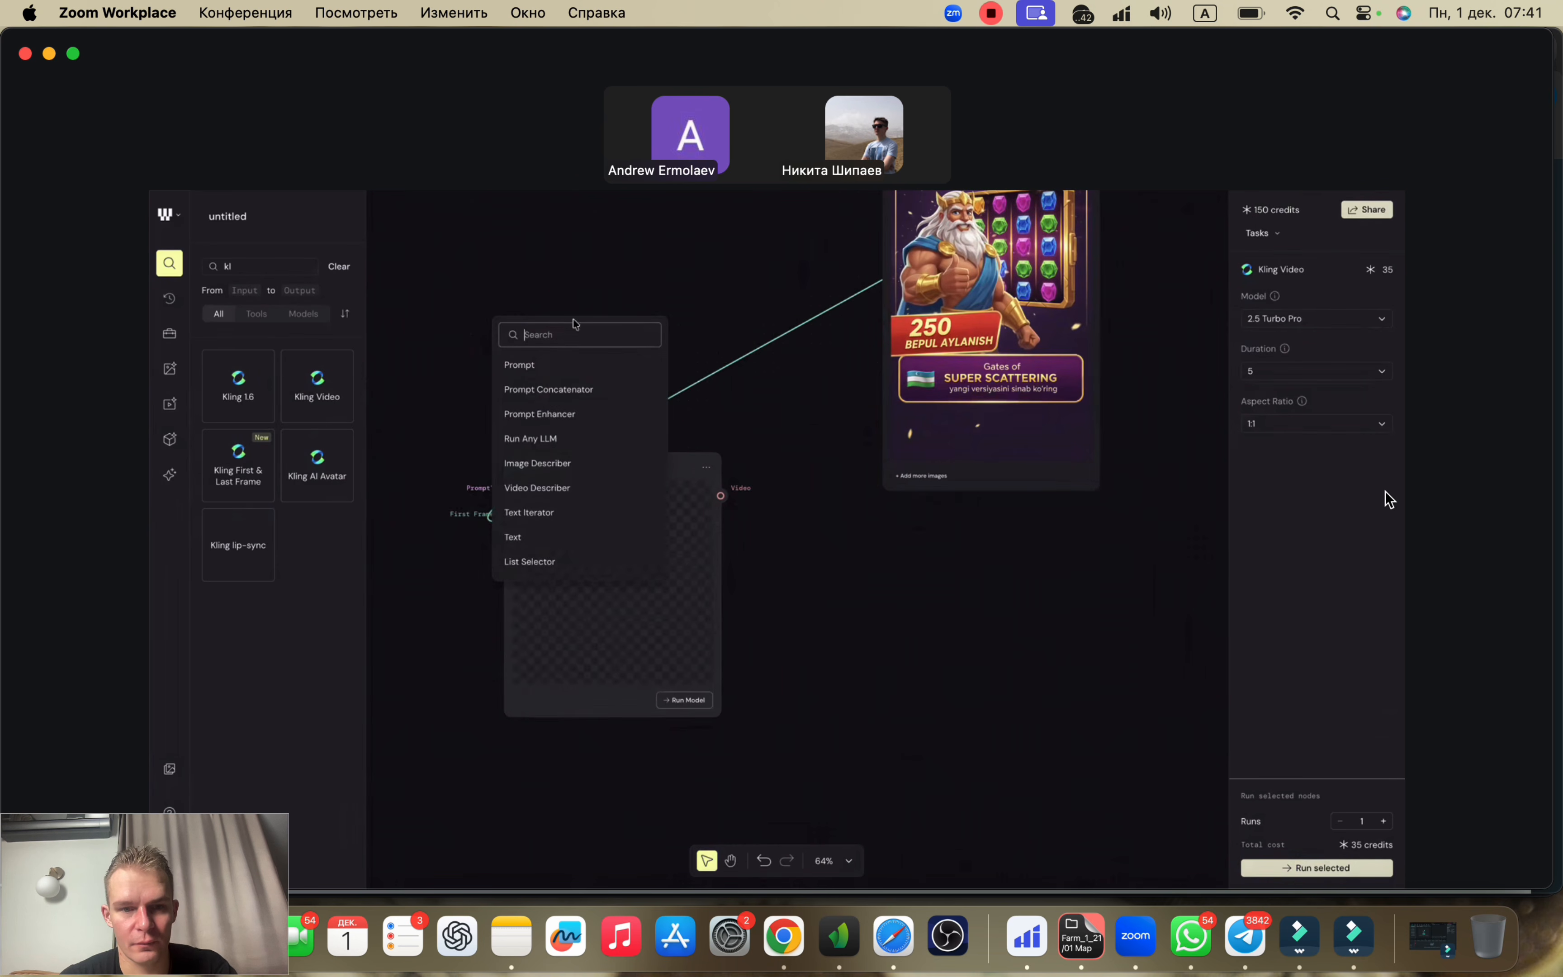
click(527, 364)
key(ctrl+Tab)
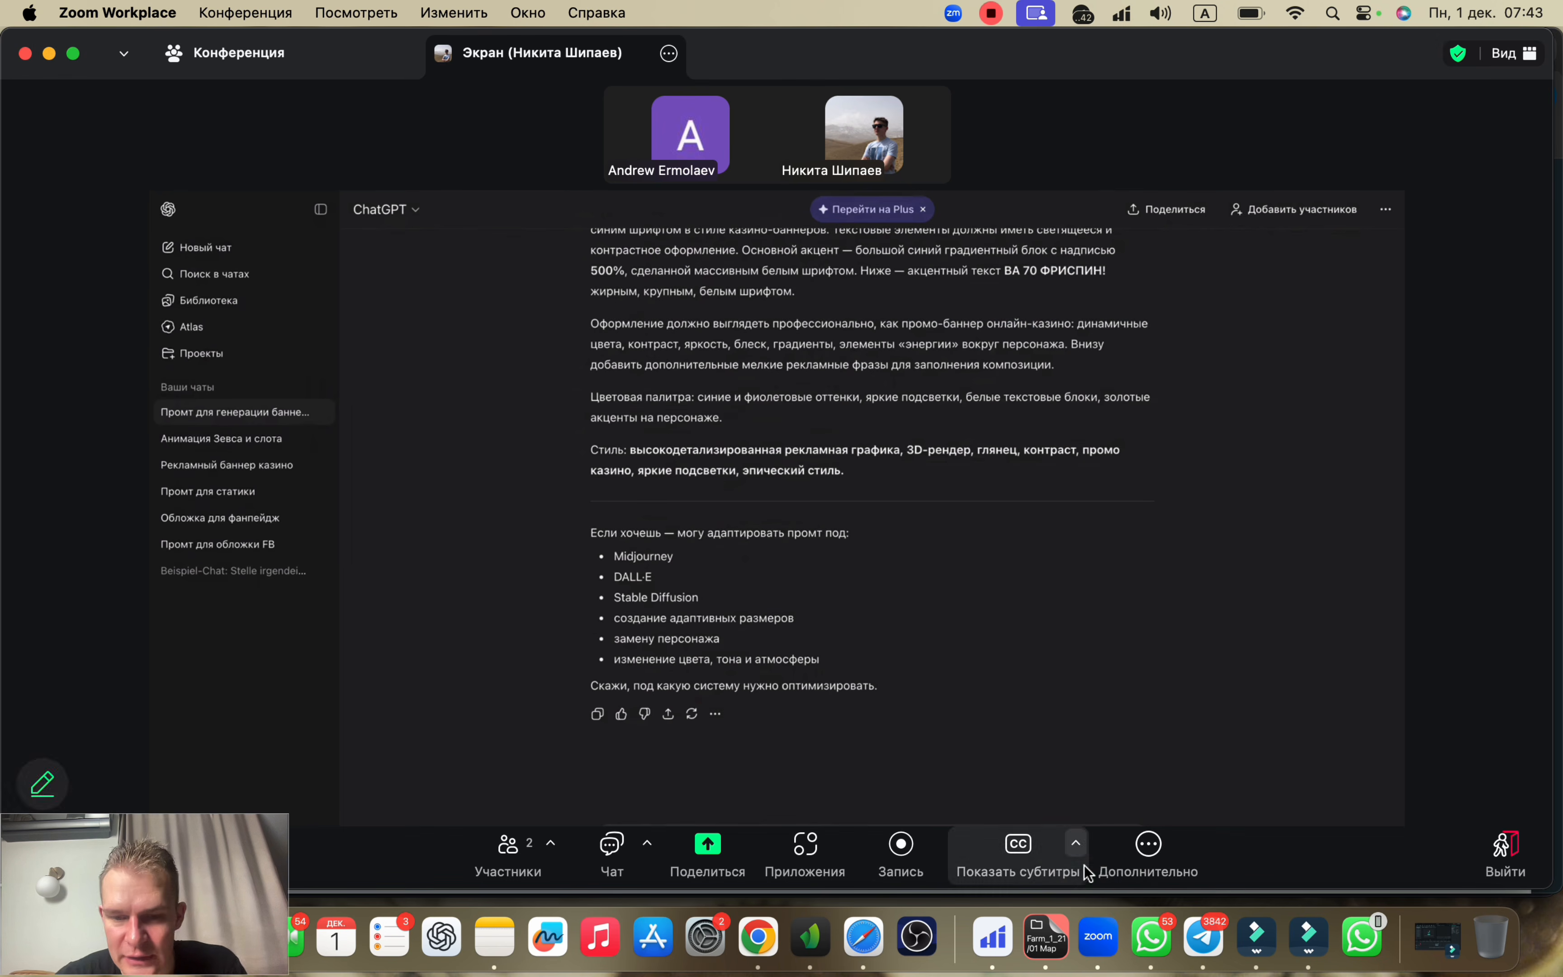
Step: Switch to Safari to view the mobile proxy site's tariffs by country, and return to the Zoom meeting
click(1098, 938)
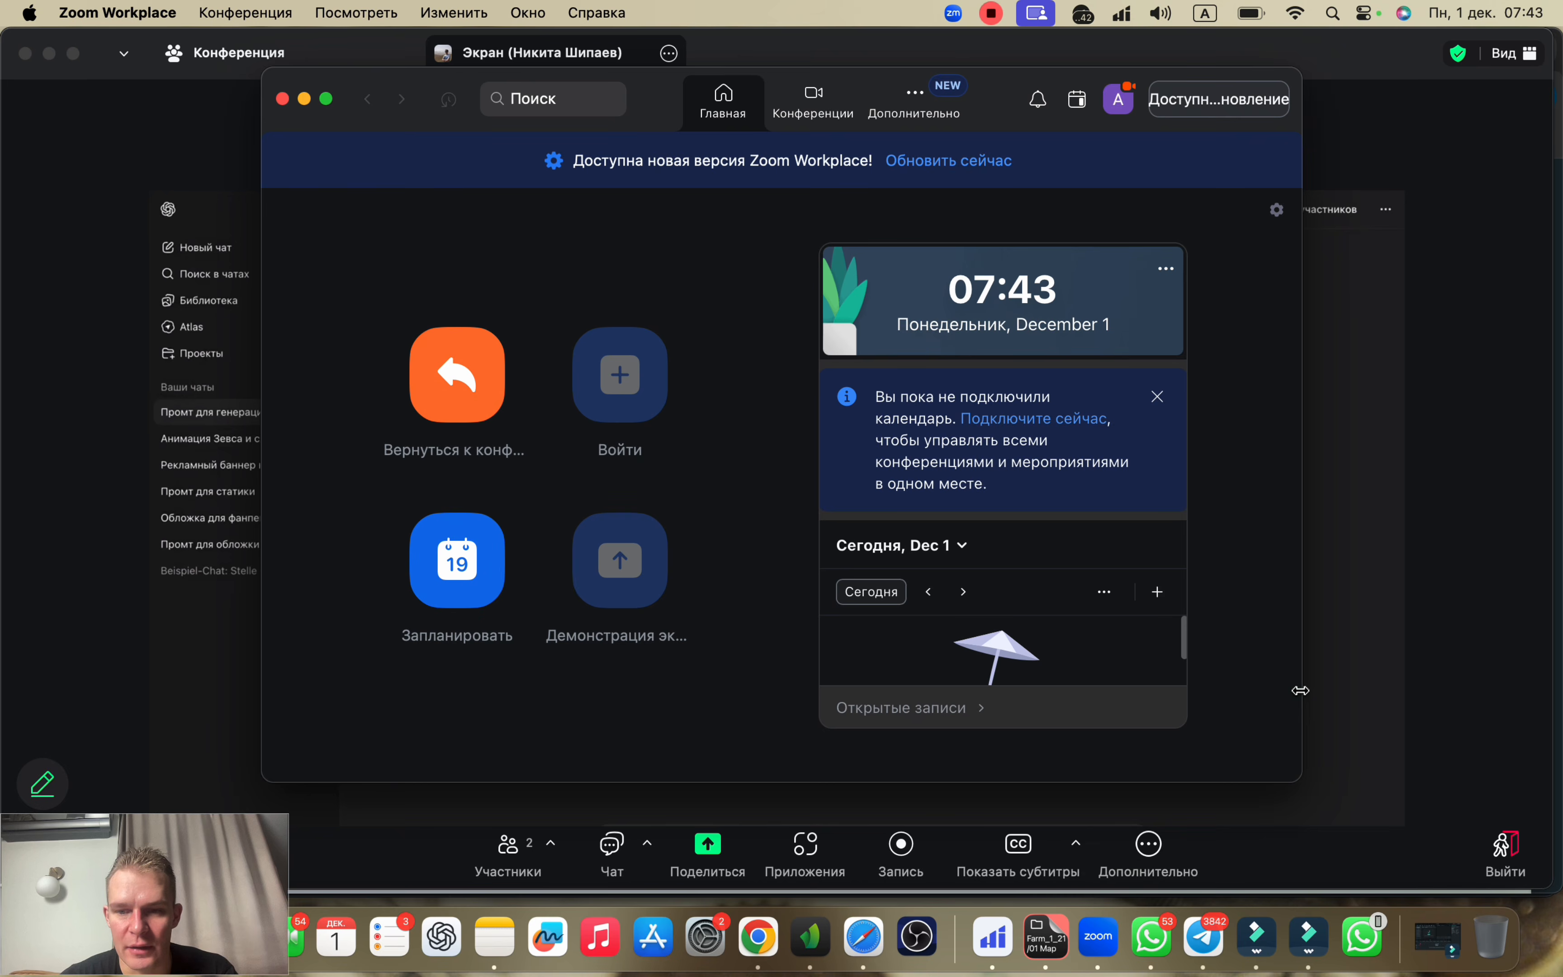
click(1362, 677)
click(866, 947)
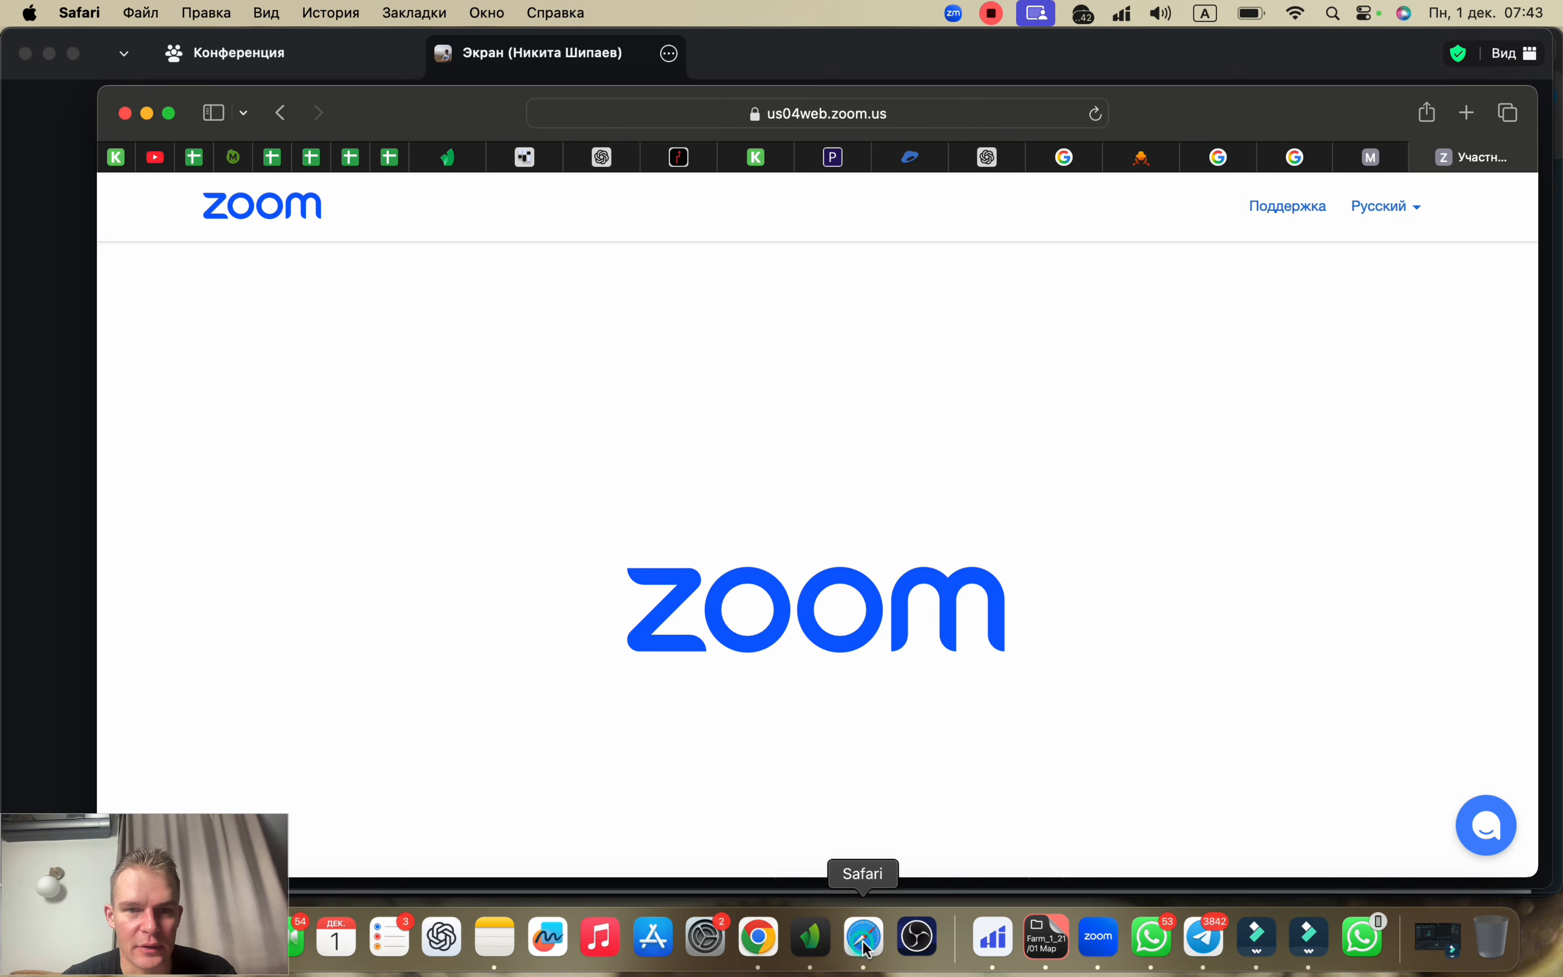
click(1377, 158)
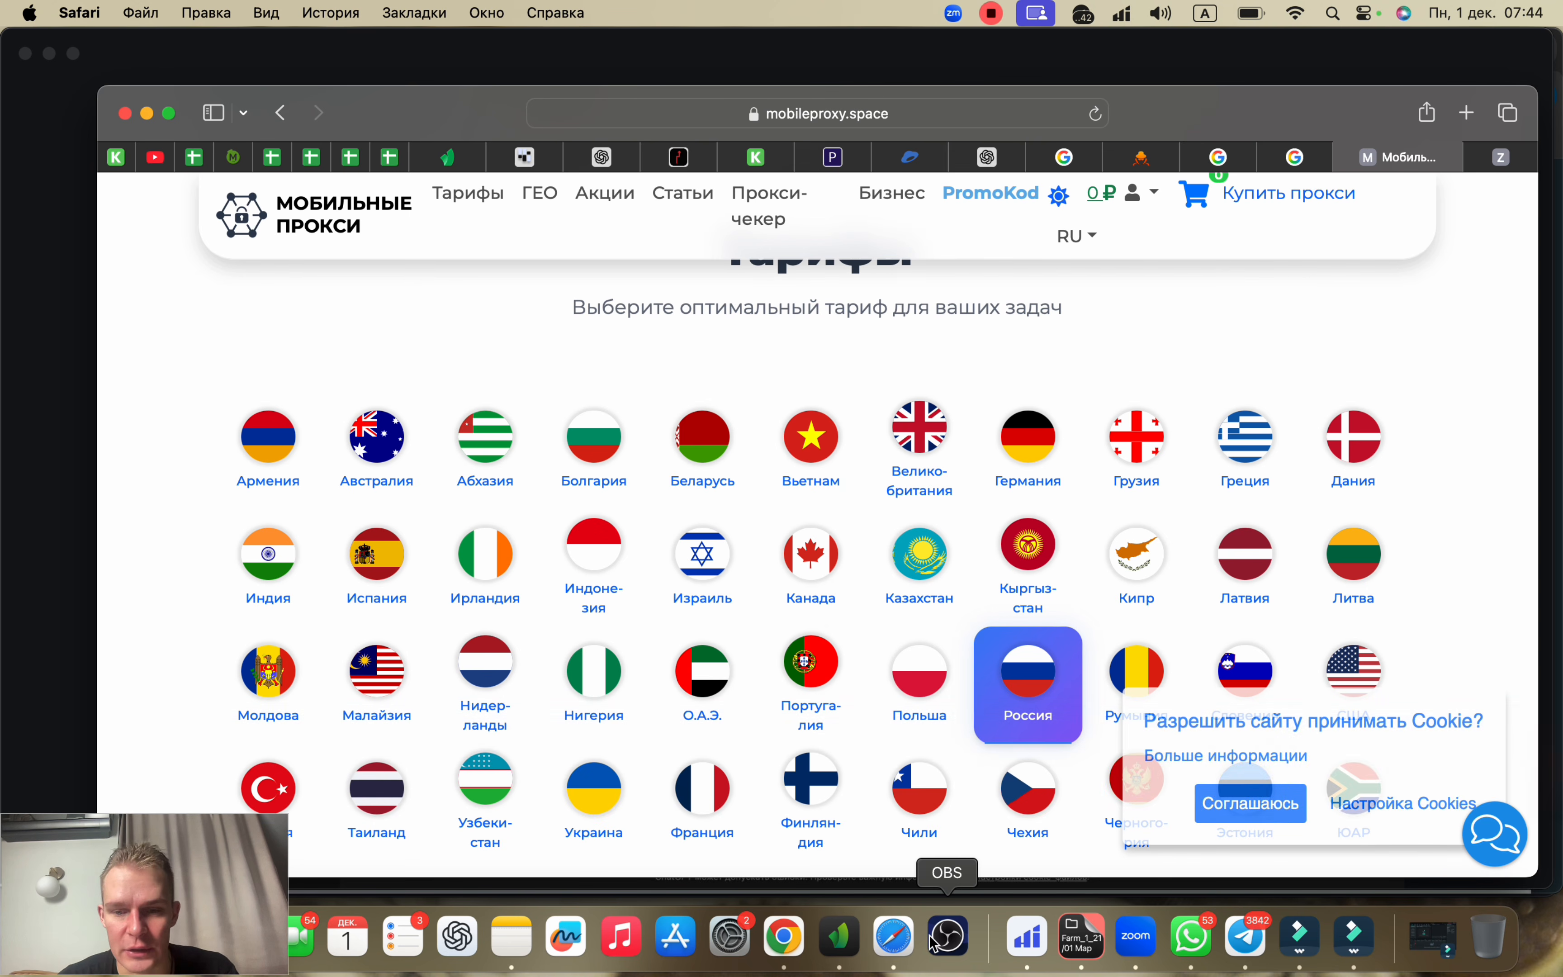
click(1135, 955)
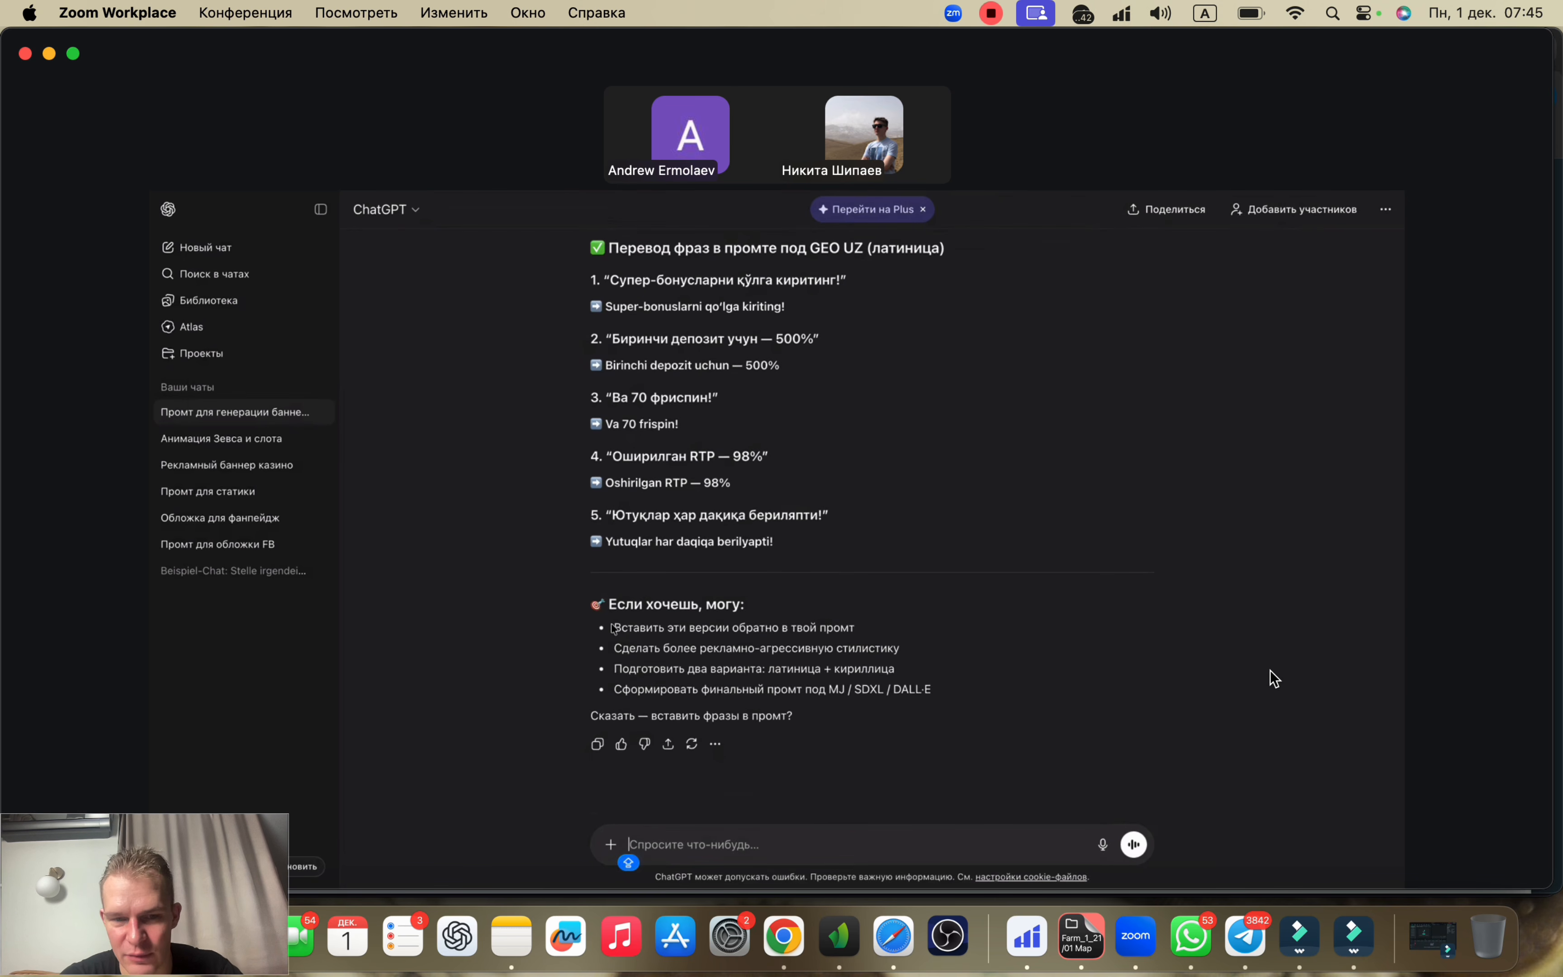
Step: Reply to ChatGPT with its suggested option "Вставить эти версии обратно в твой промт — ДА" to get the localized banner prompt
drag(613, 626, 947, 629)
key(super+c)
click(694, 844)
key(super+v)
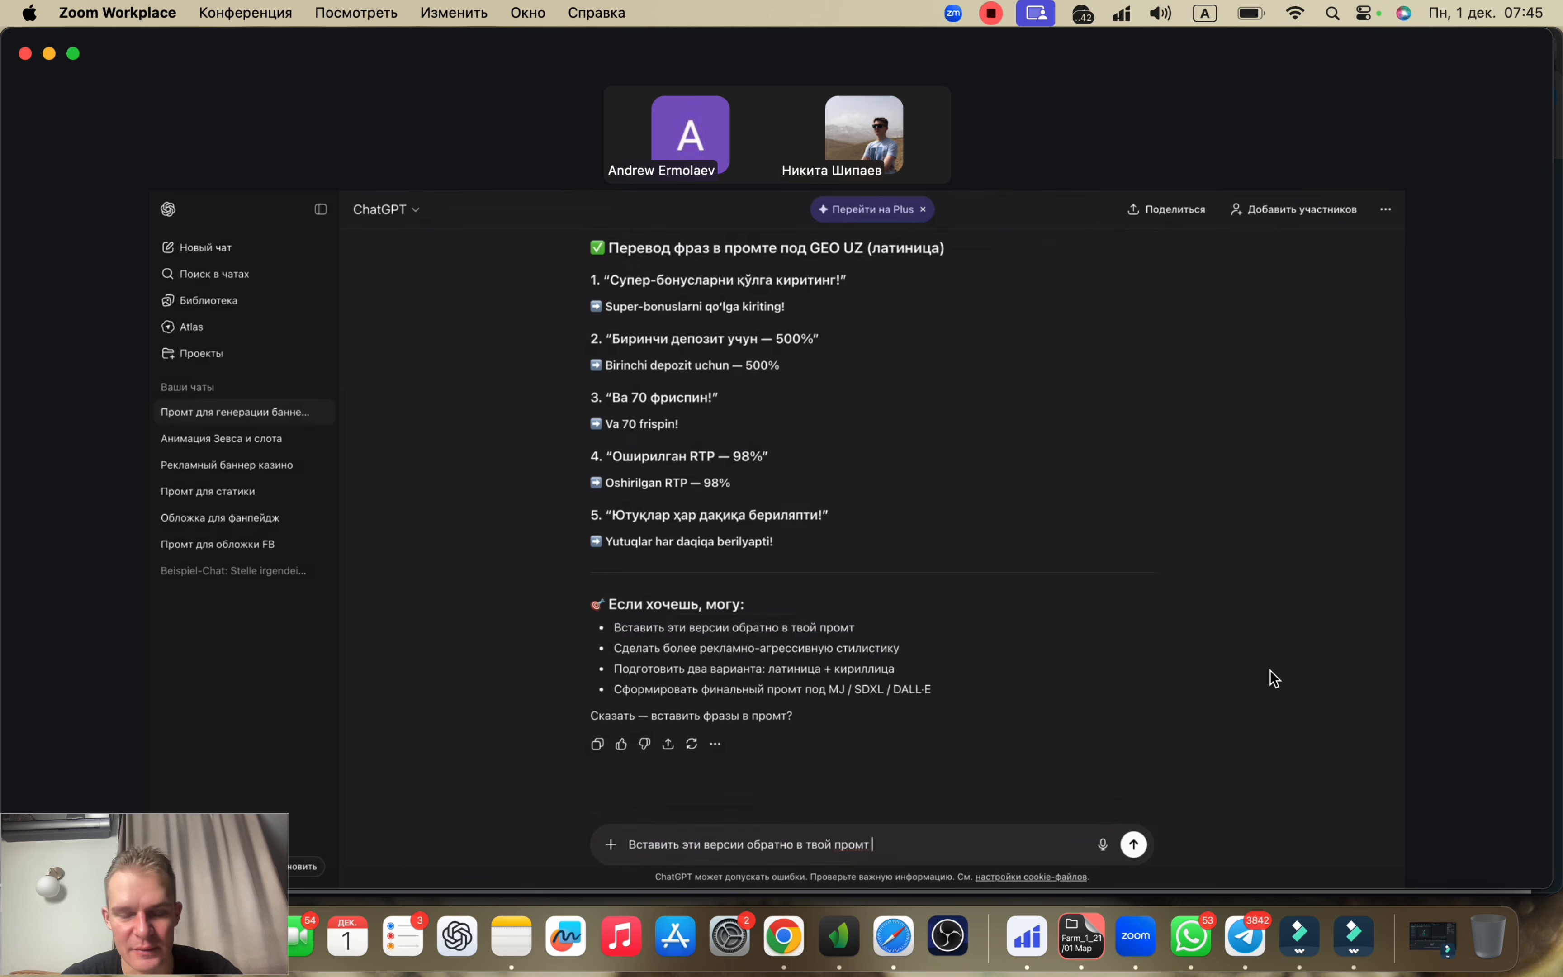
text(— ДА)
key(Return)
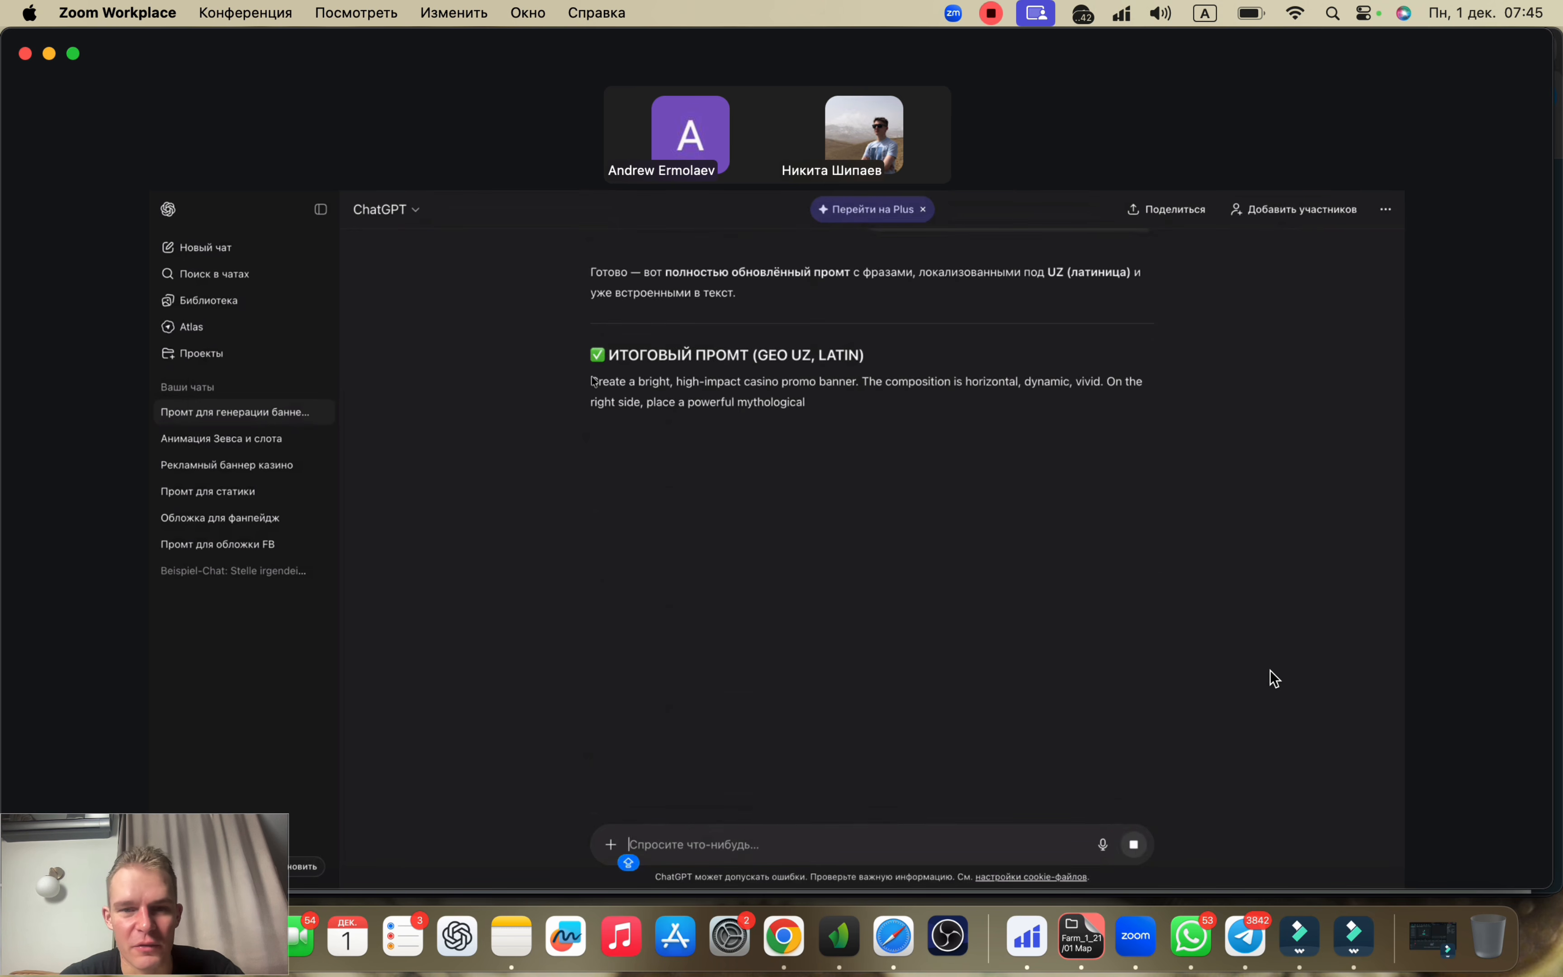
Step: Copy the final Uzbek Latin prompt from ChatGPT and replace the existing Text-to-Image prompt in Nano Banana with it
drag(593, 381, 1082, 644)
key(ctrl+Tab)
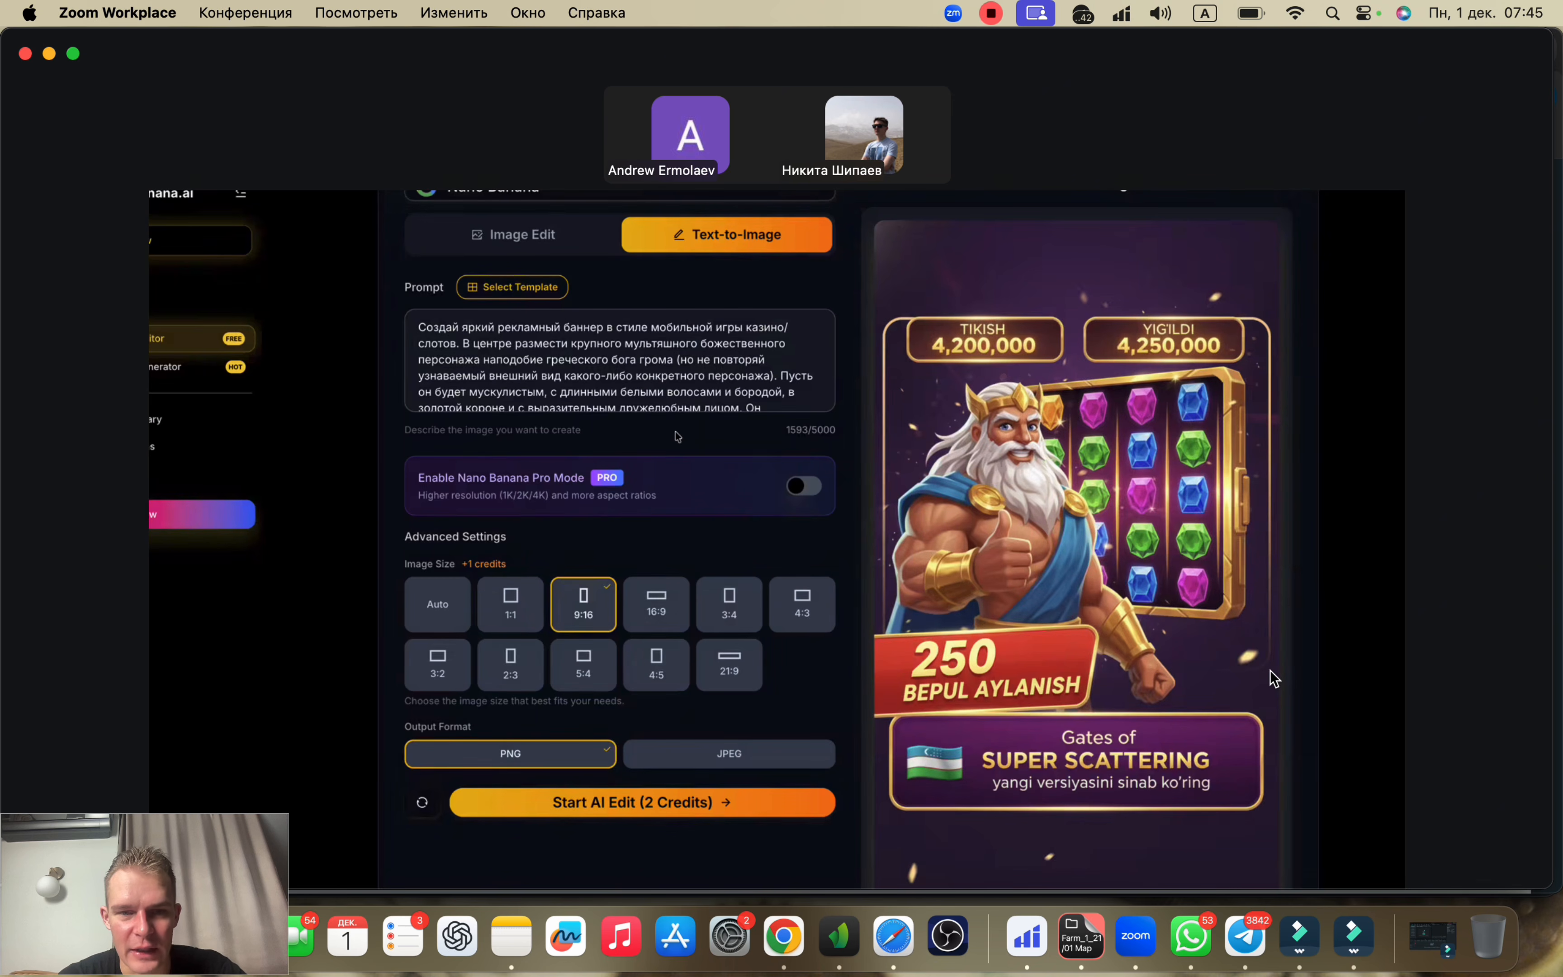
scroll(524, 390, up, 1)
drag(419, 399, 910, 716)
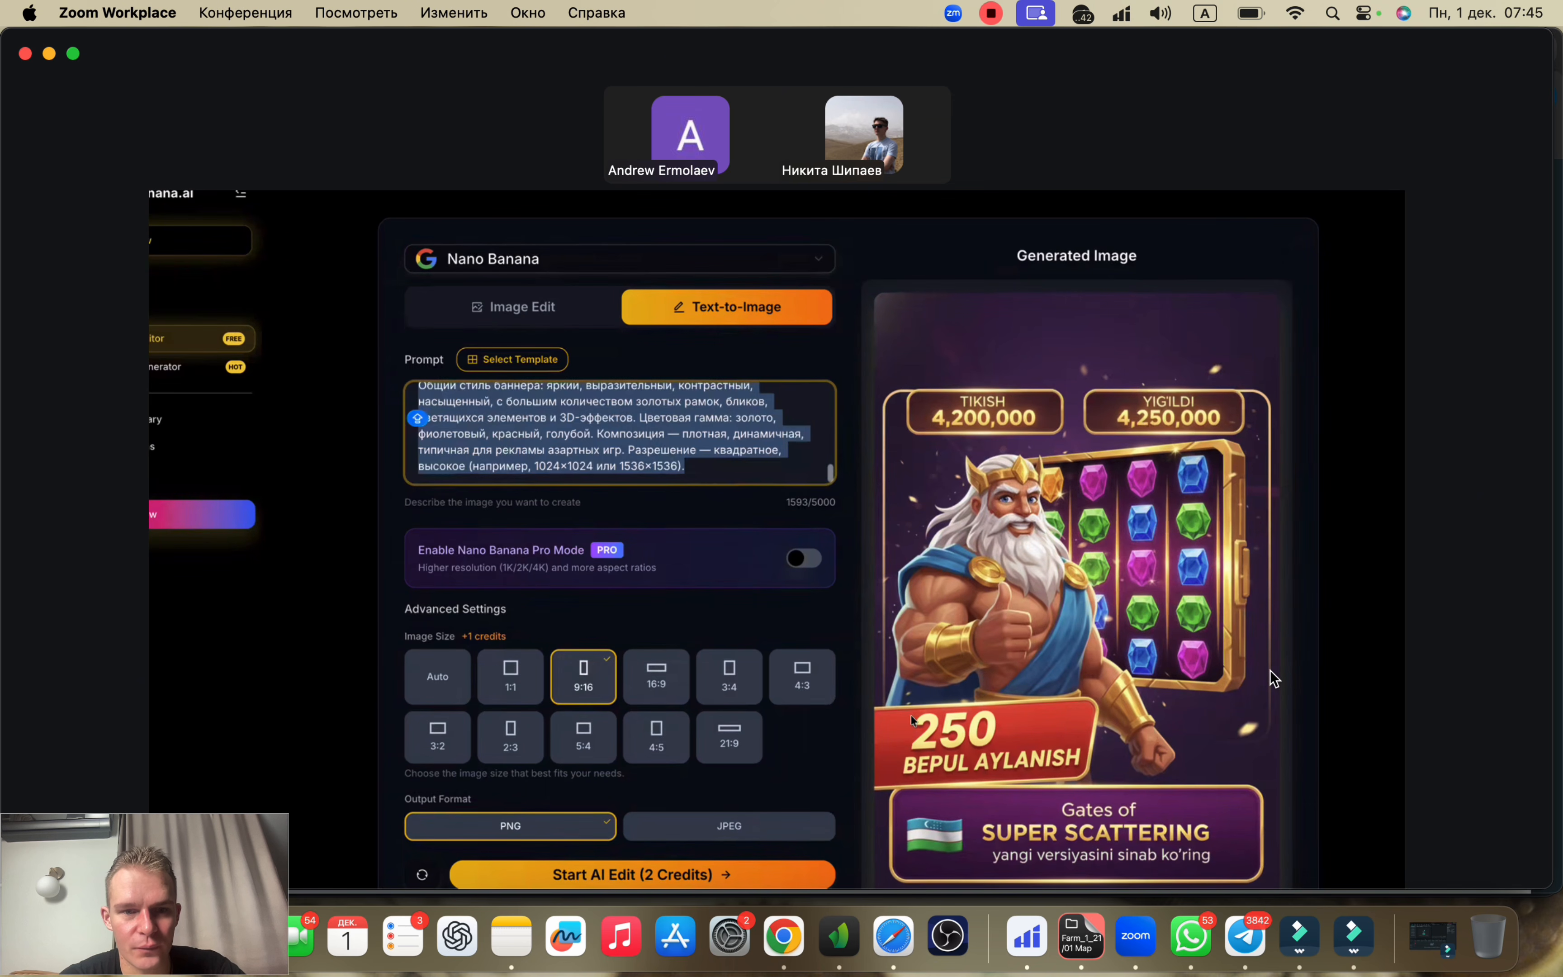
key(BackSpace)
key(super+v)
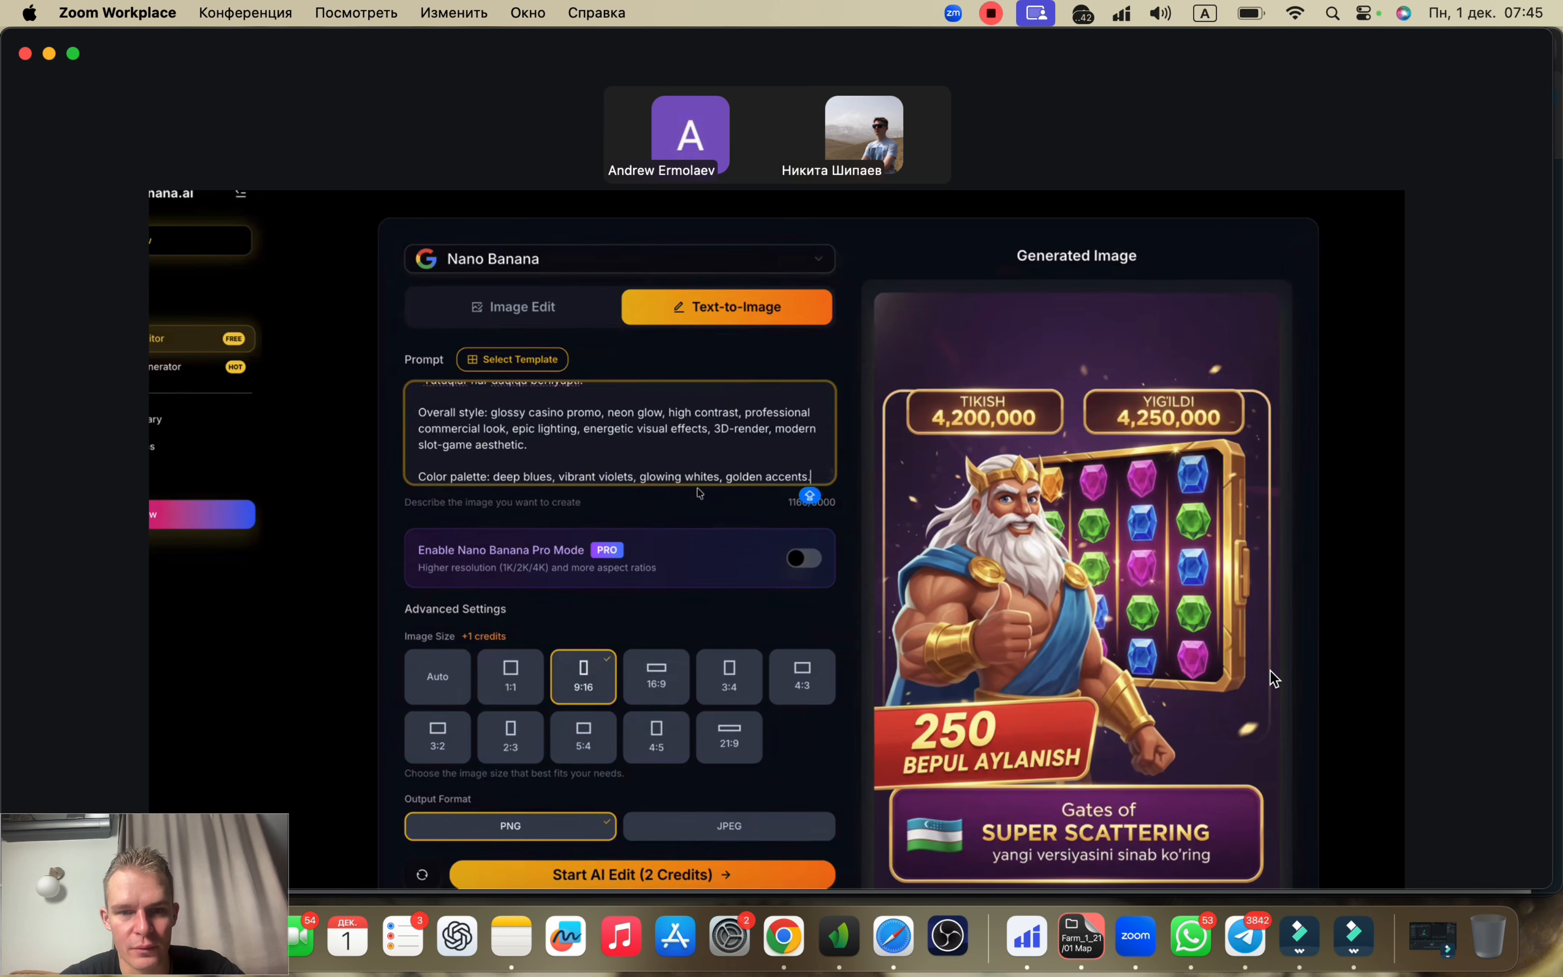
scroll(698, 490, up, 5)
scroll(677, 507, down, 2)
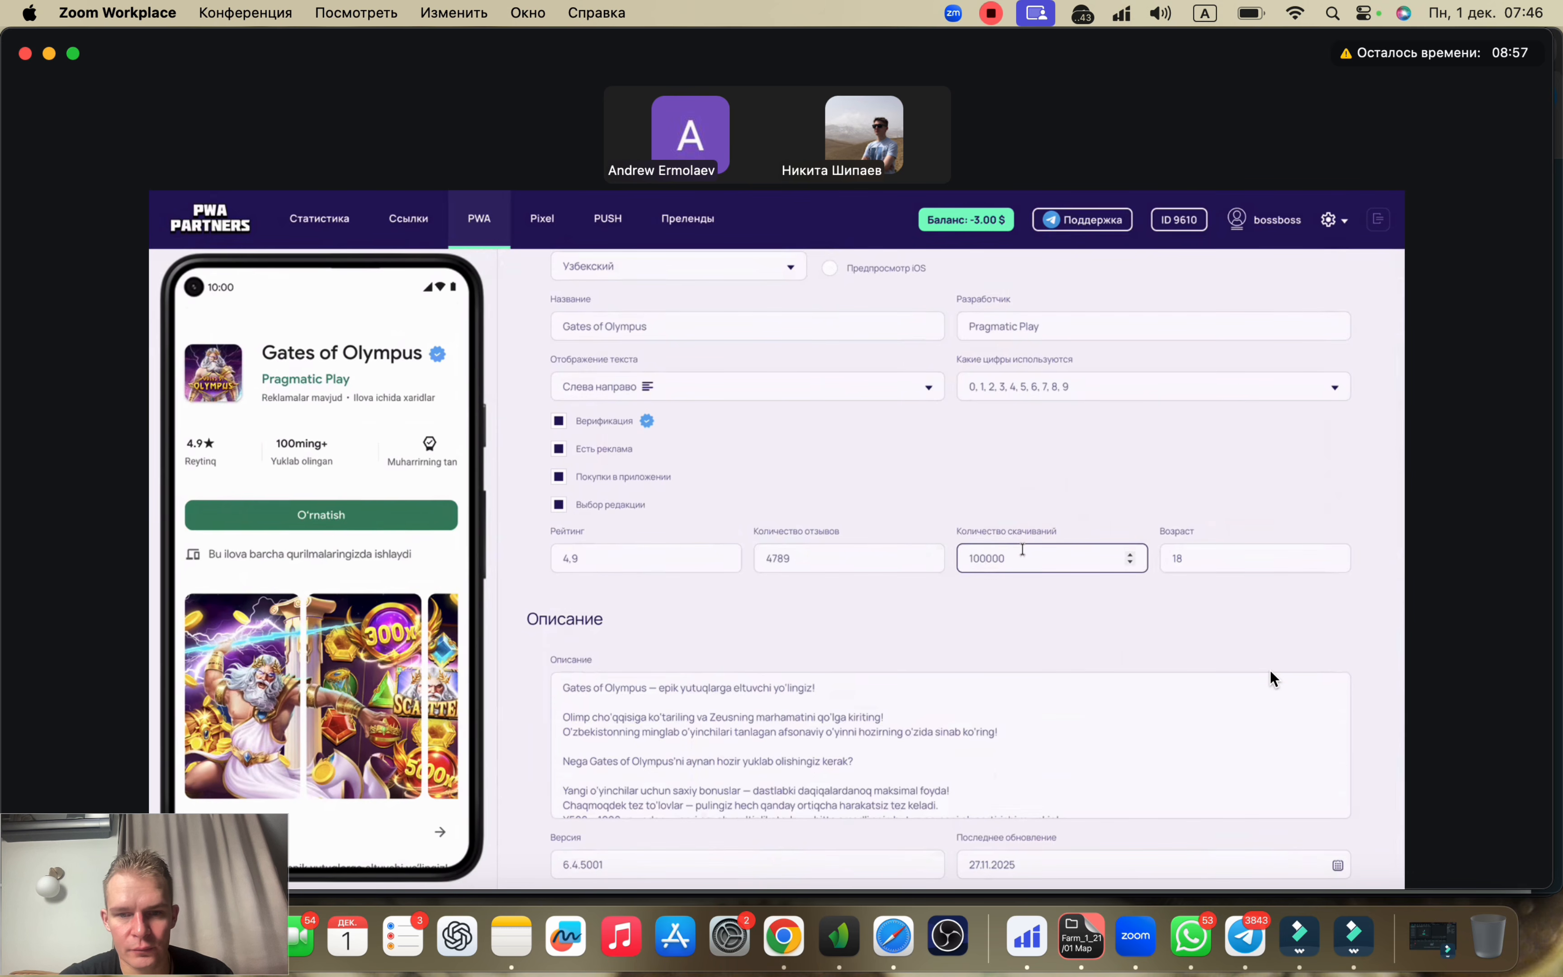
Step: Set the Gates of Olympus PWA's download count (Количество скачиваний) to 400000
double_click(977, 558)
key(BackSpace)
text(40)
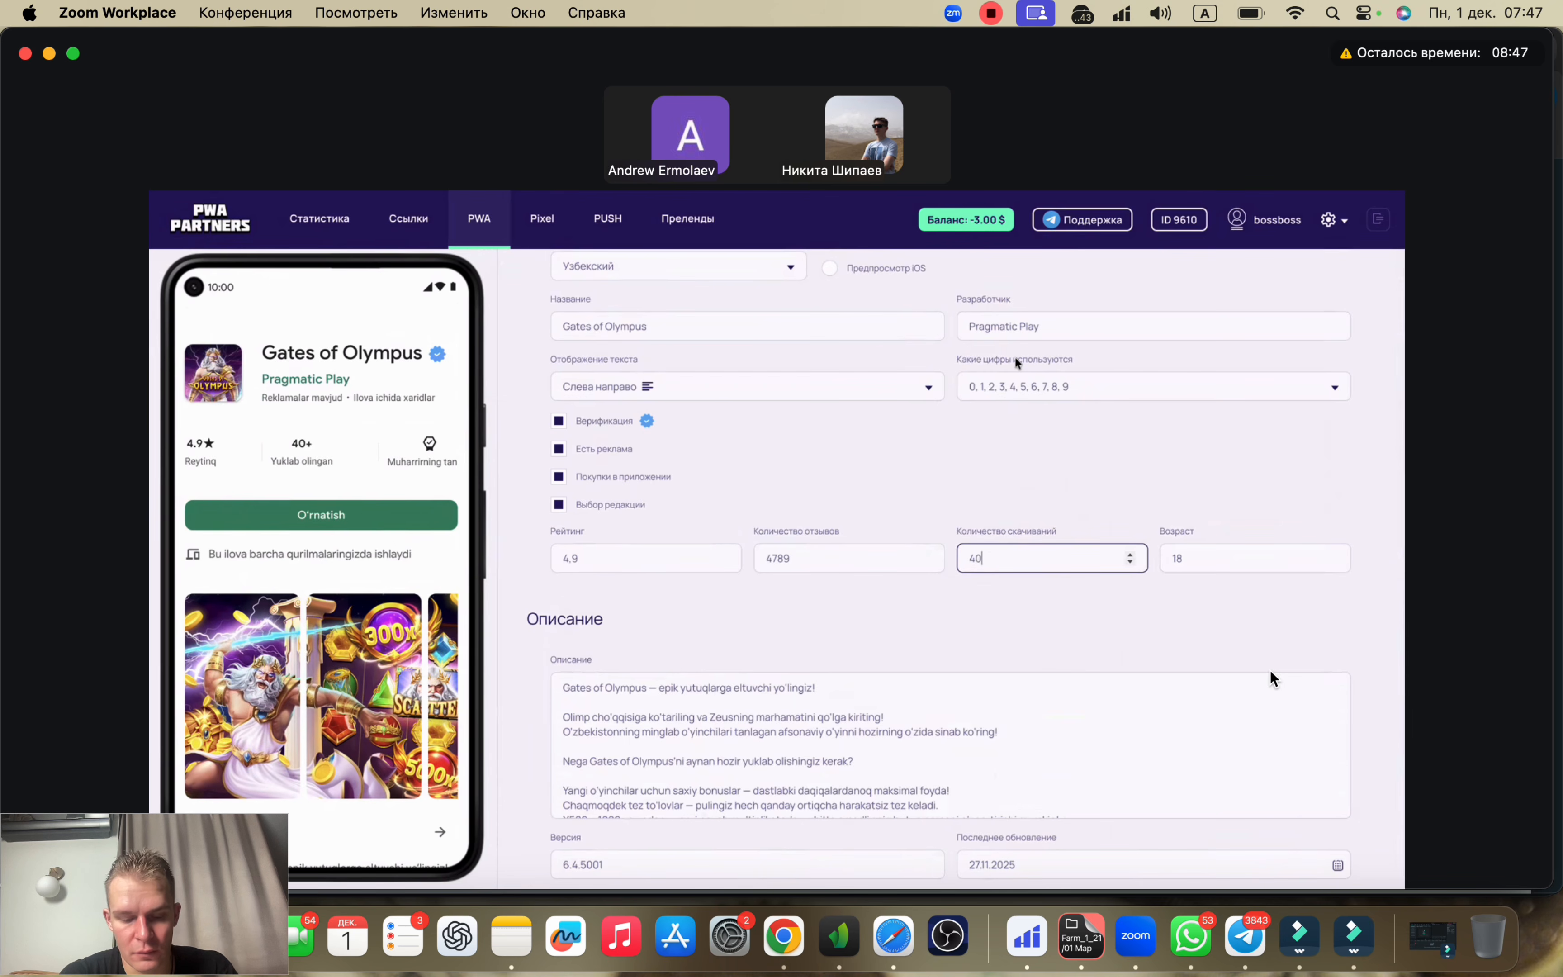
text(0000)
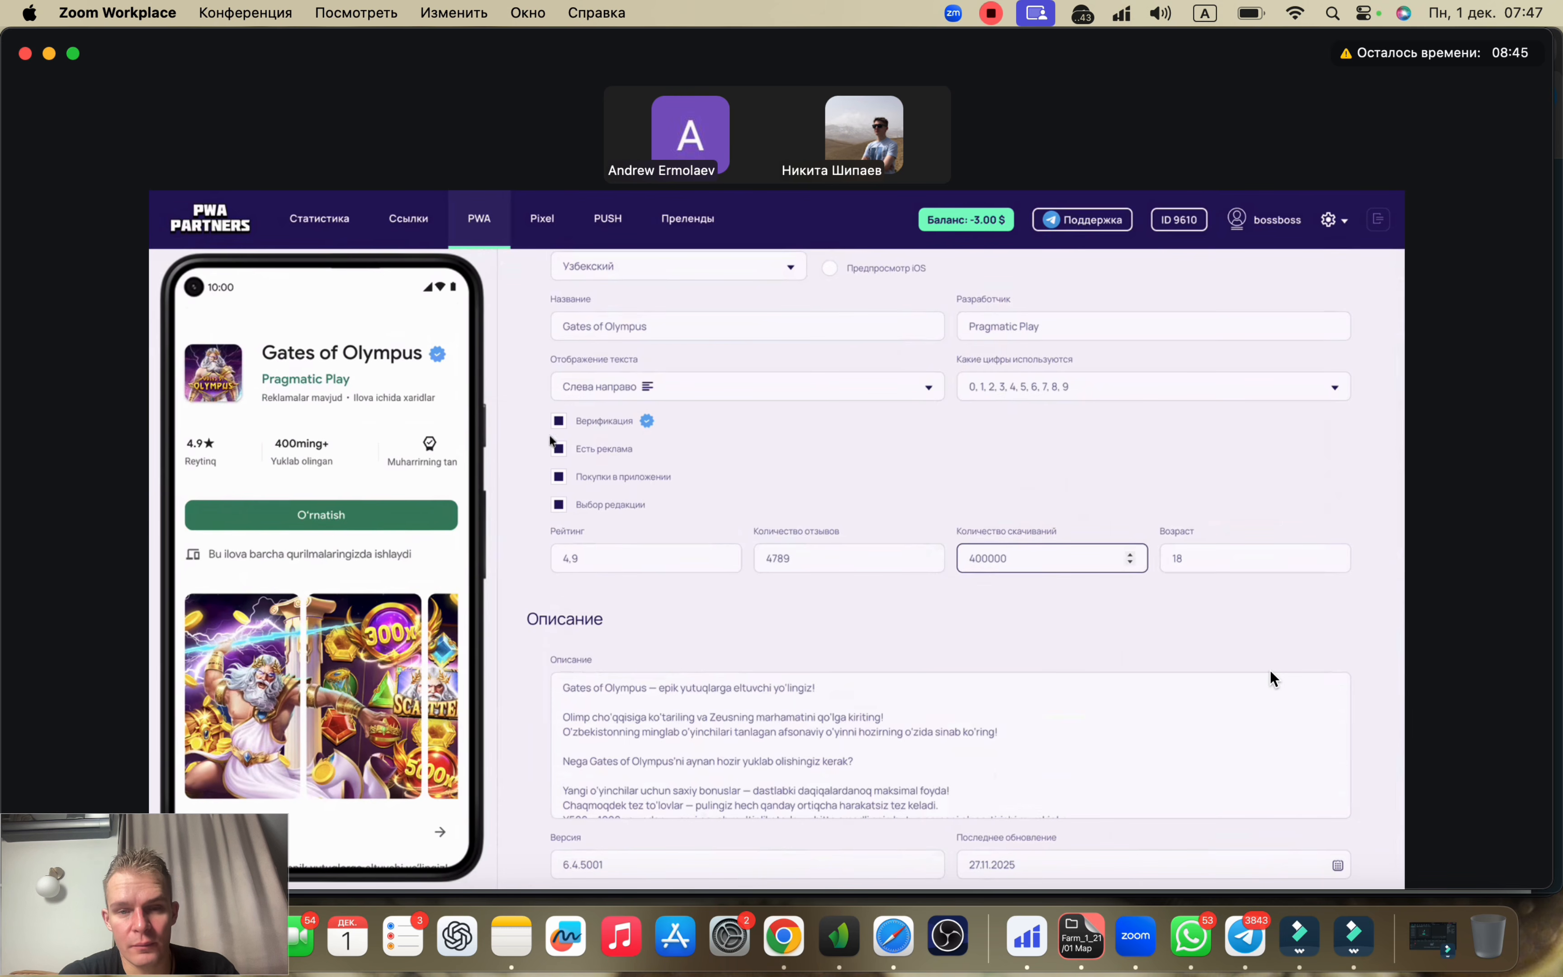
click(744, 452)
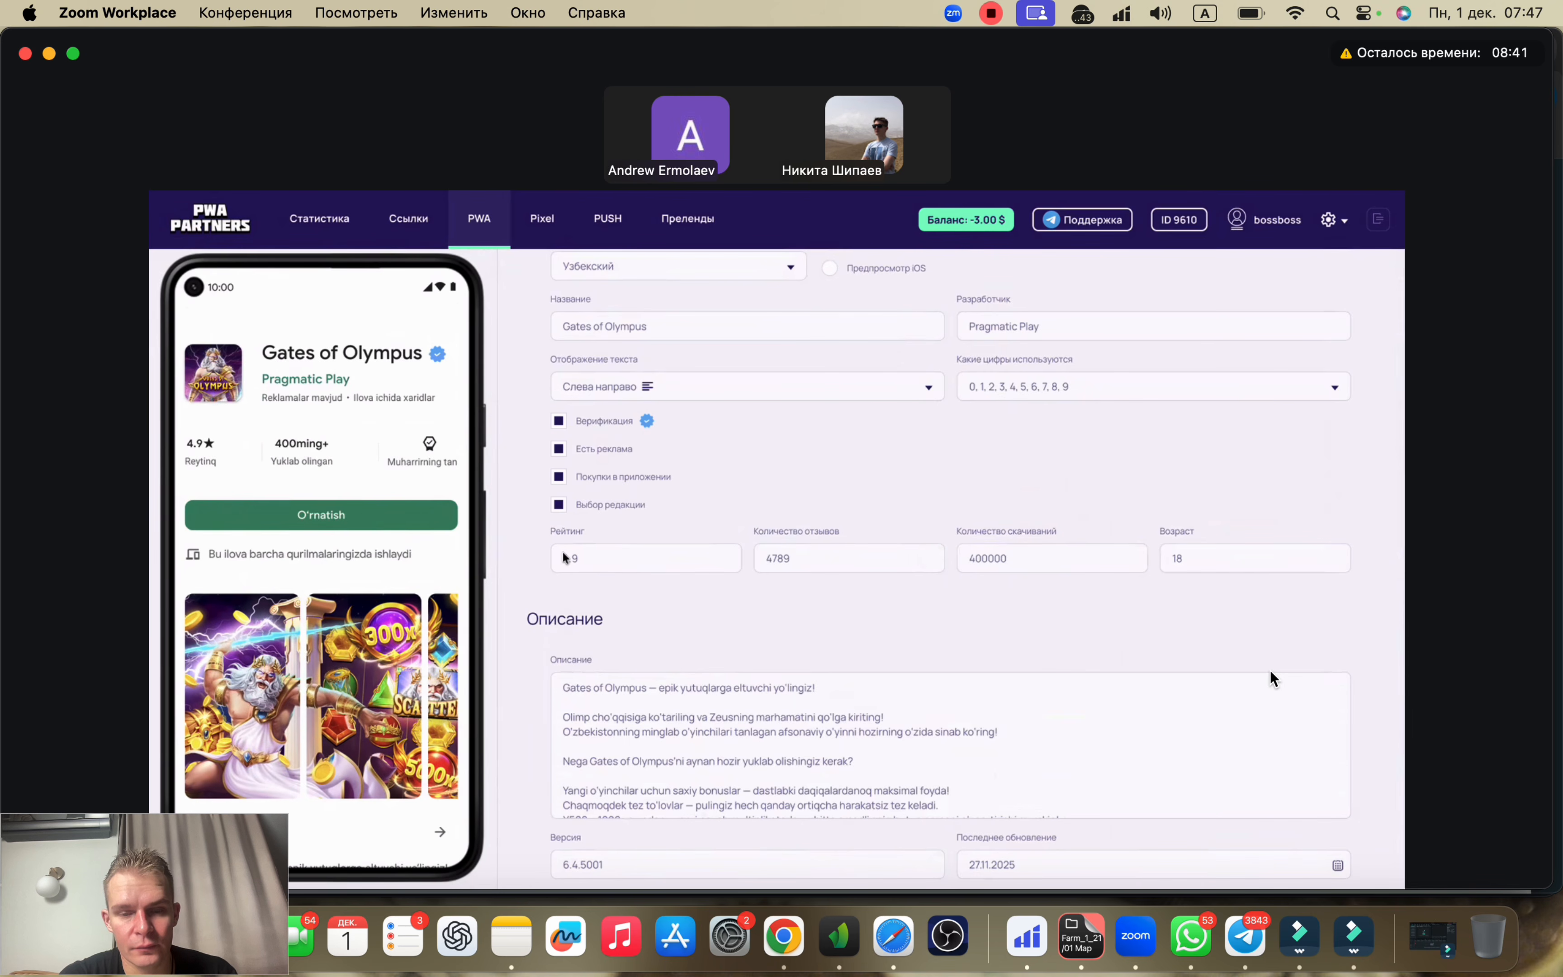
Step: Examine the PWA form's rating, review, description, version and release fields
scroll(618, 474, down, 10)
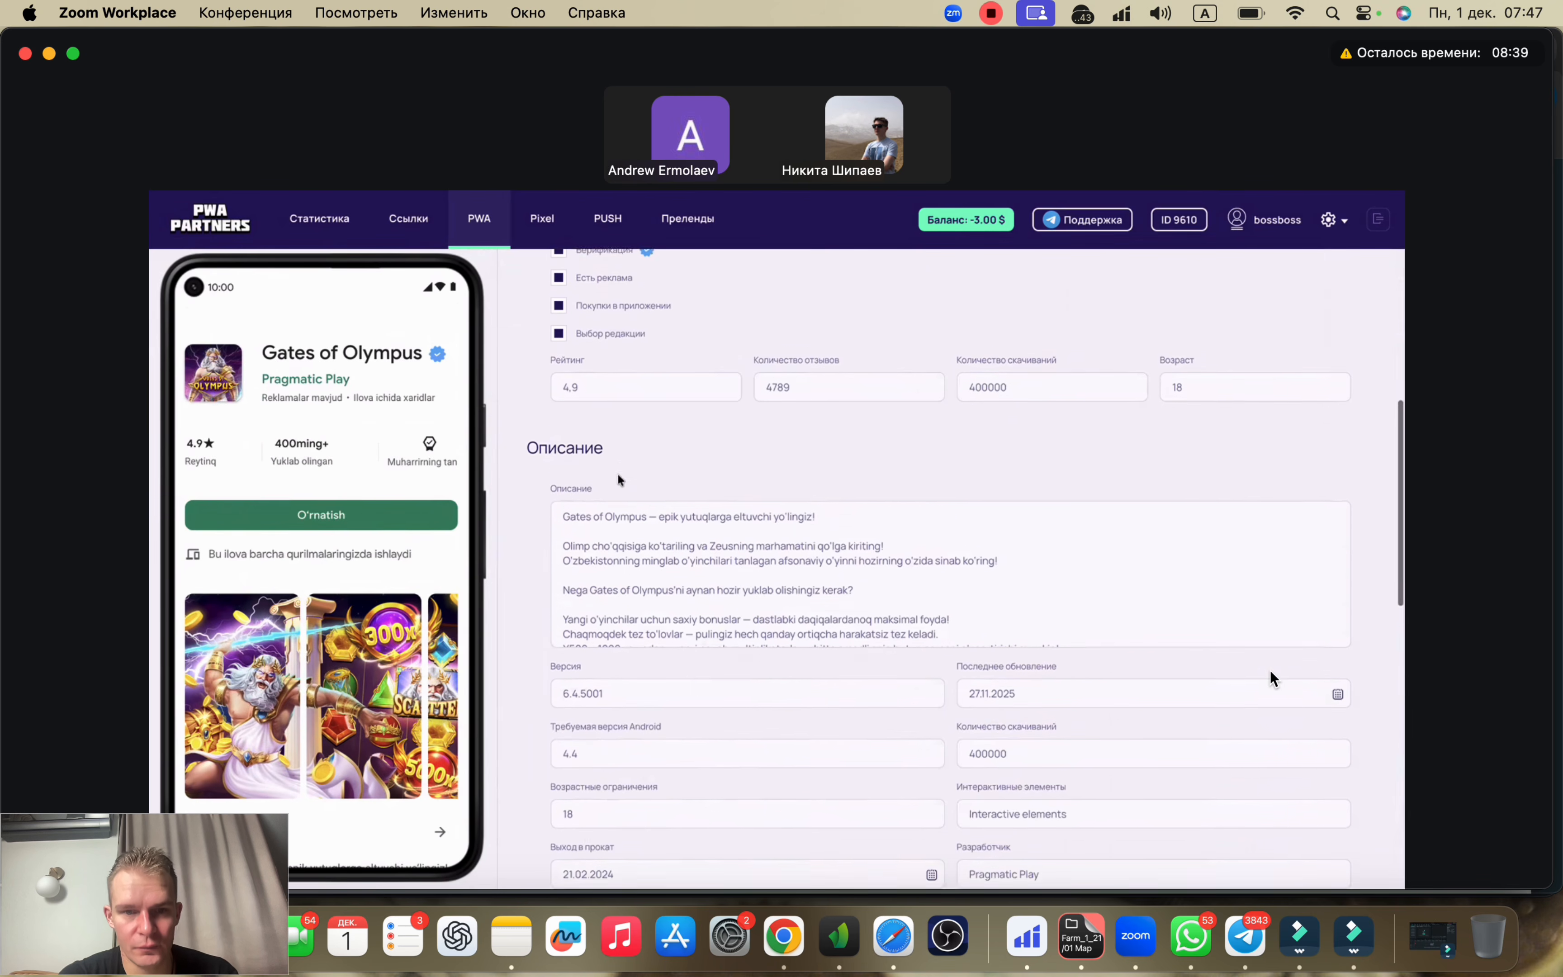
scroll(684, 439, down, 5)
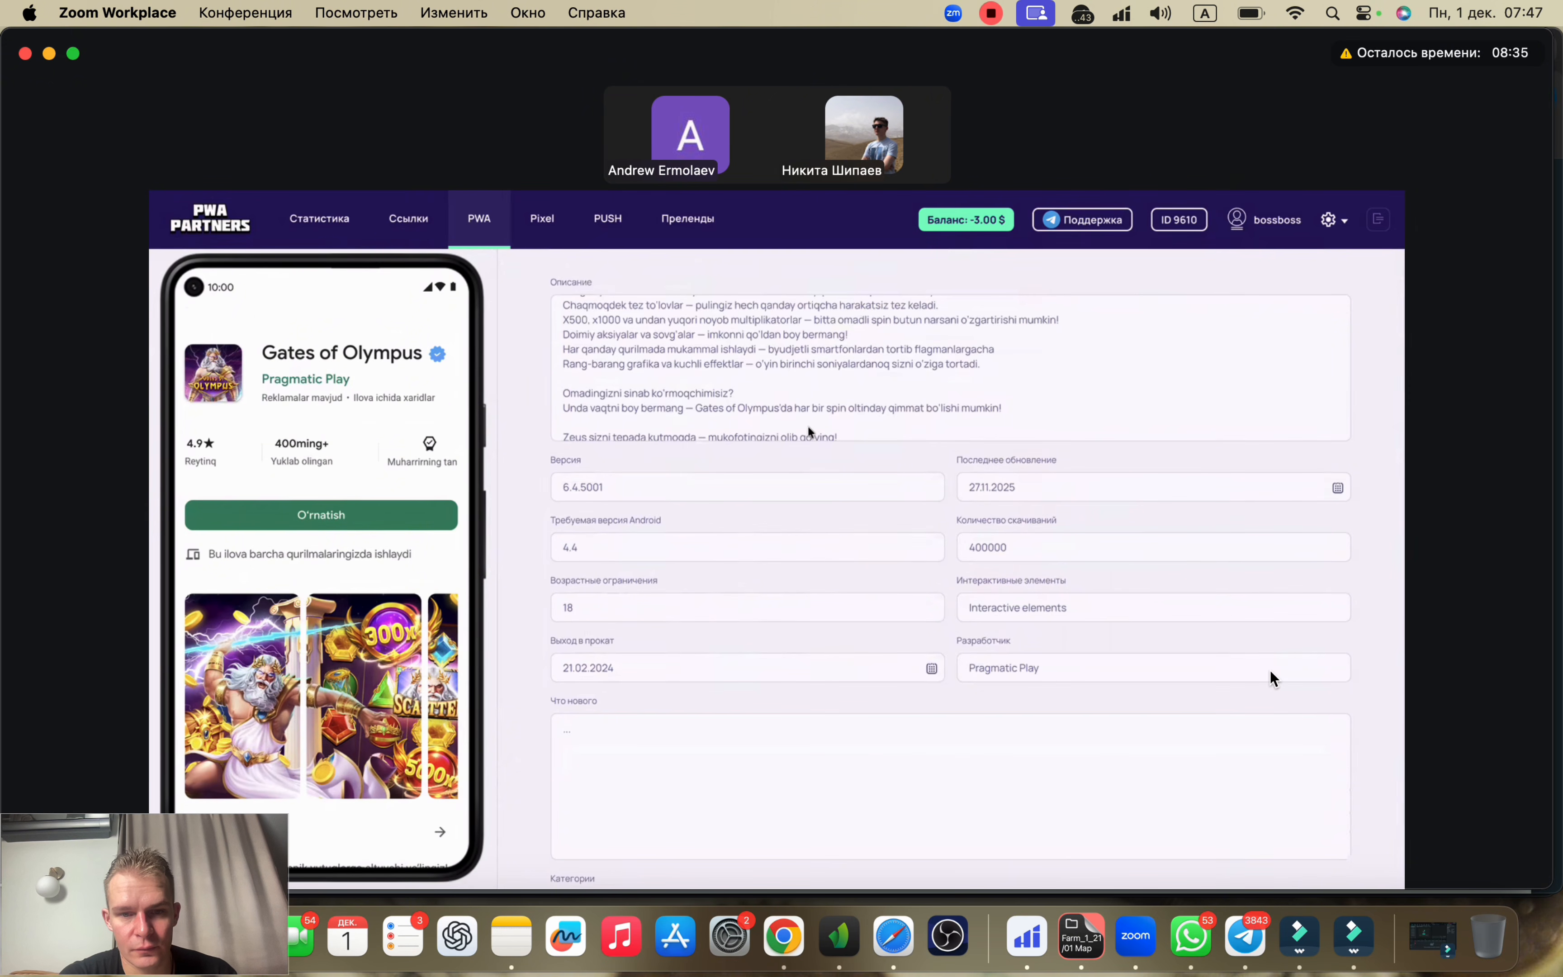
scroll(976, 307, up, 10)
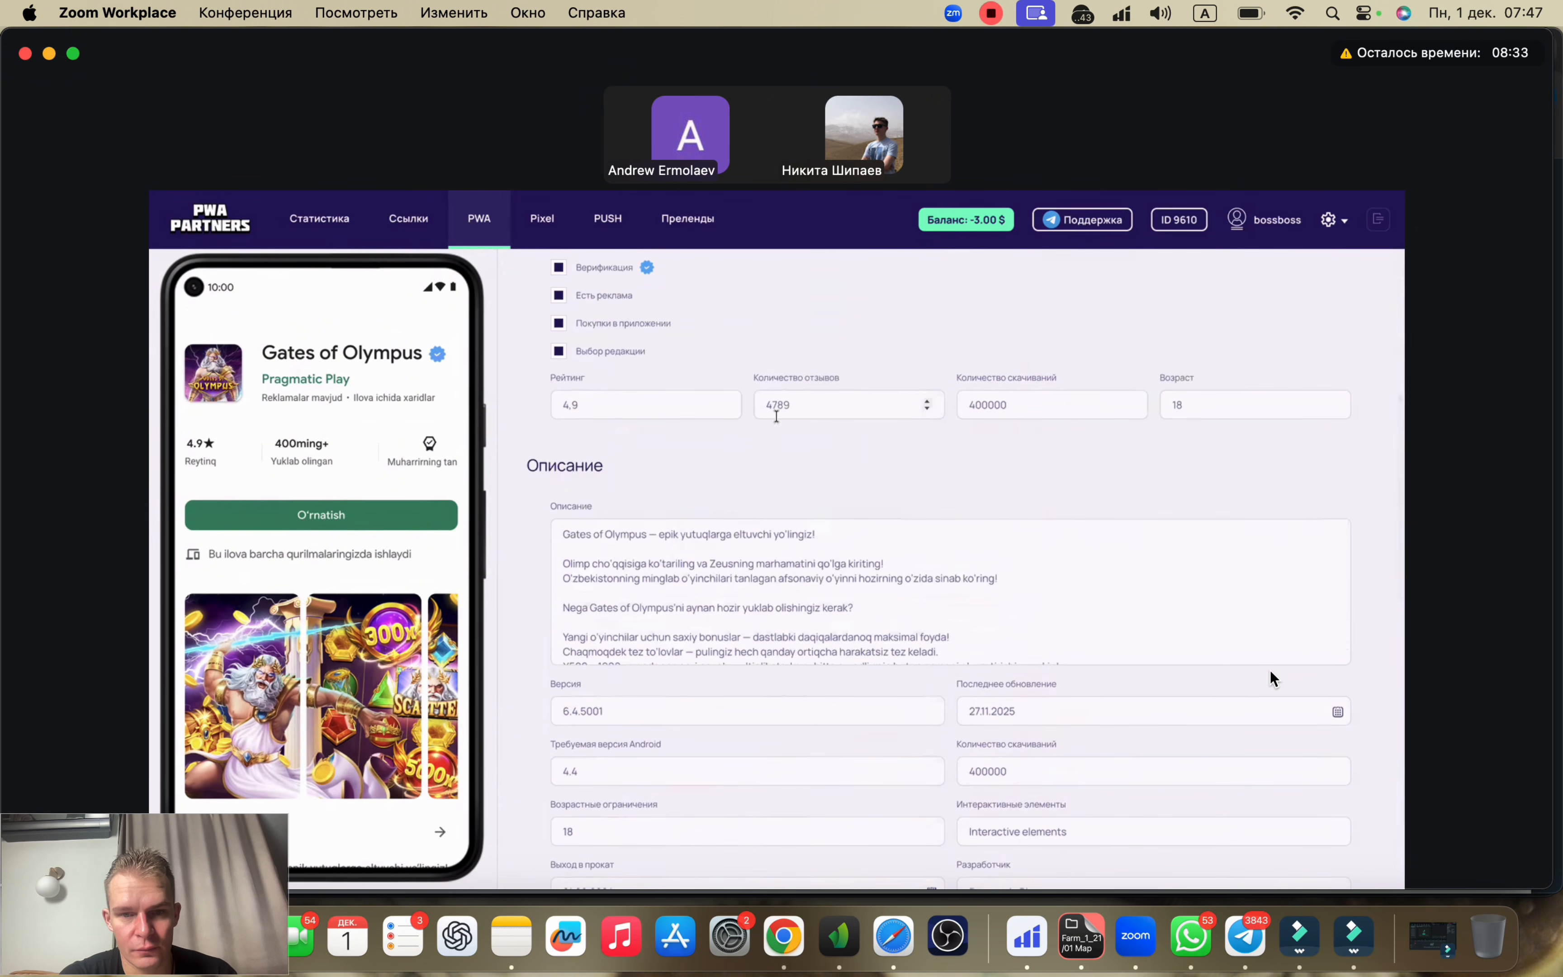
scroll(721, 487, down, 5)
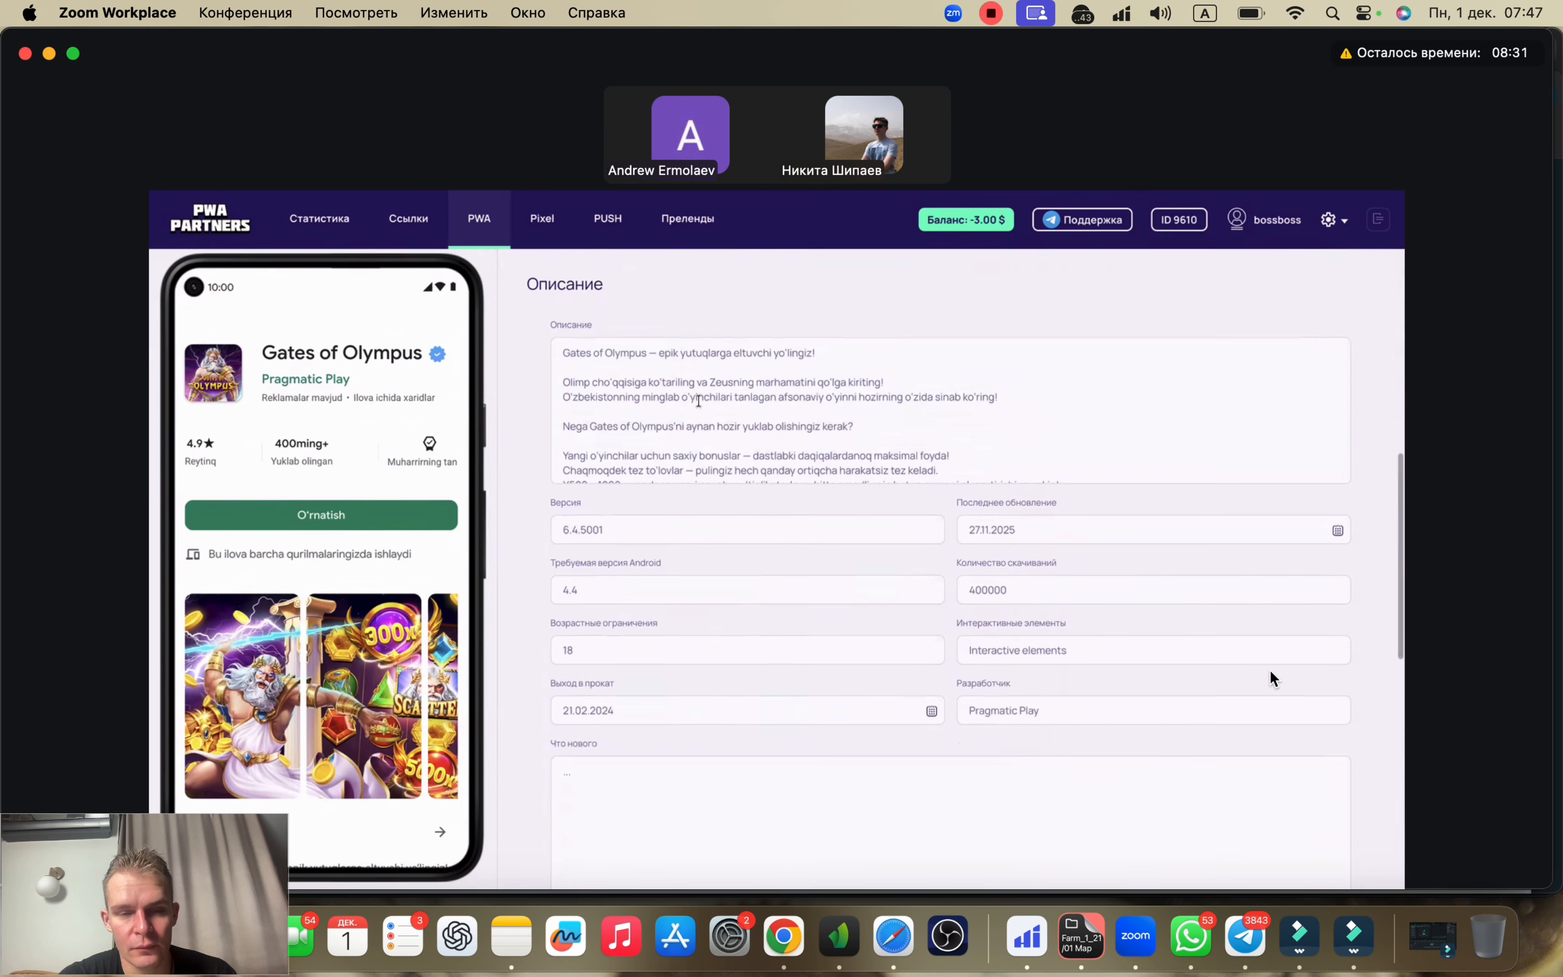
scroll(700, 404, down, 10)
scroll(698, 401, up, 10)
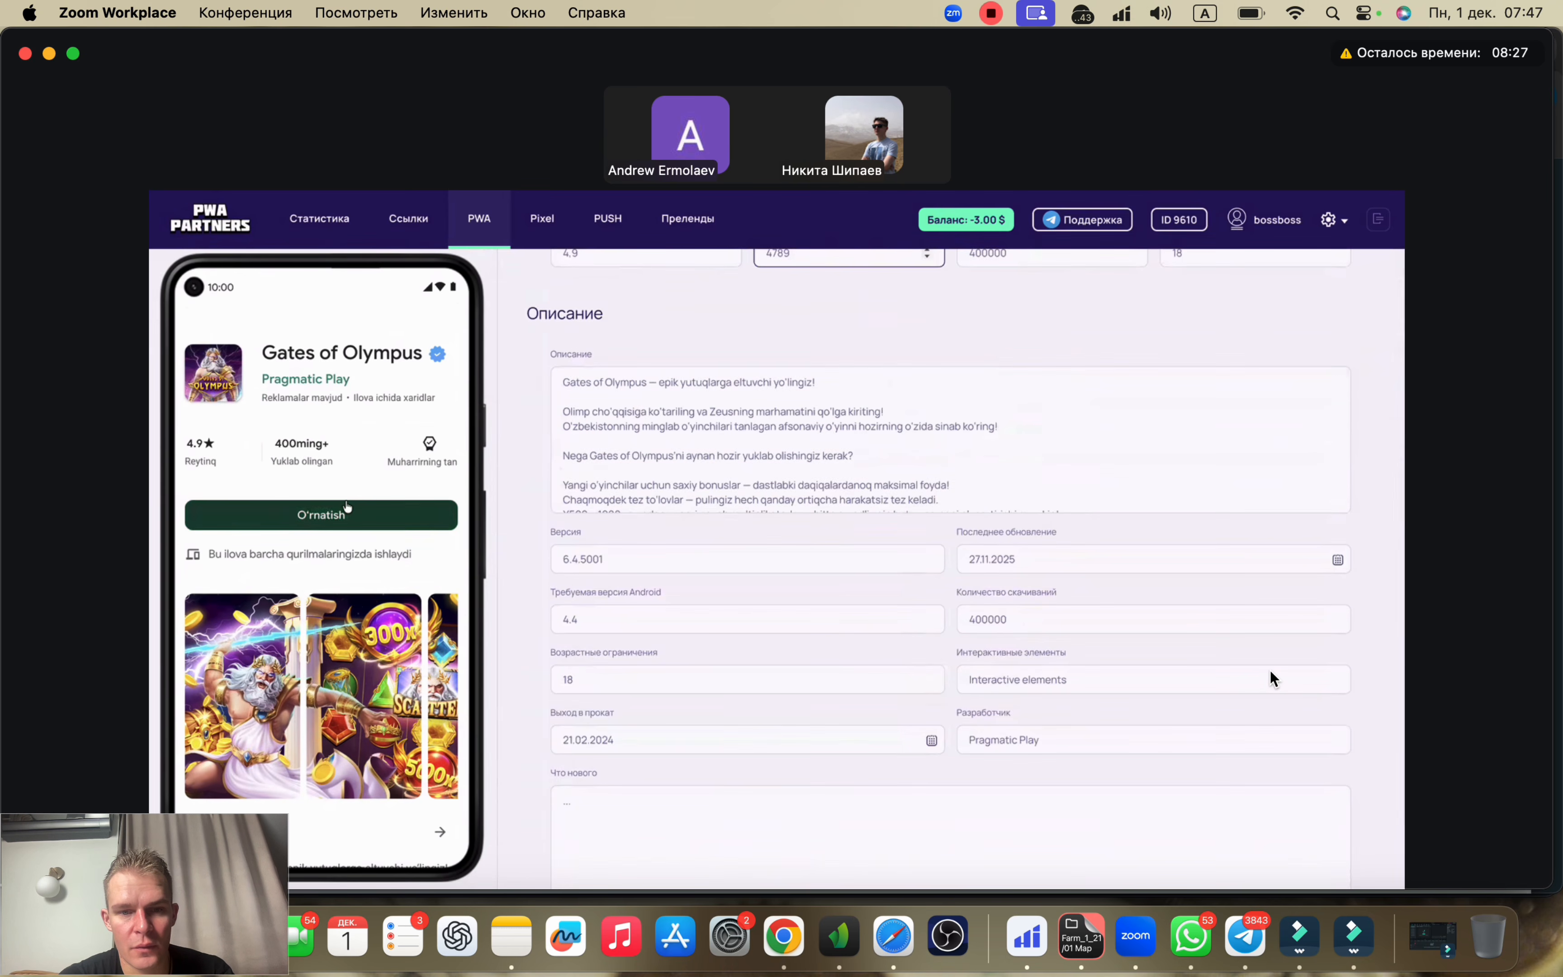
Step: Open the full game description (Bu oʻyin haqida) in the phone preview, read it through and close it
scroll(345, 498, down, 10)
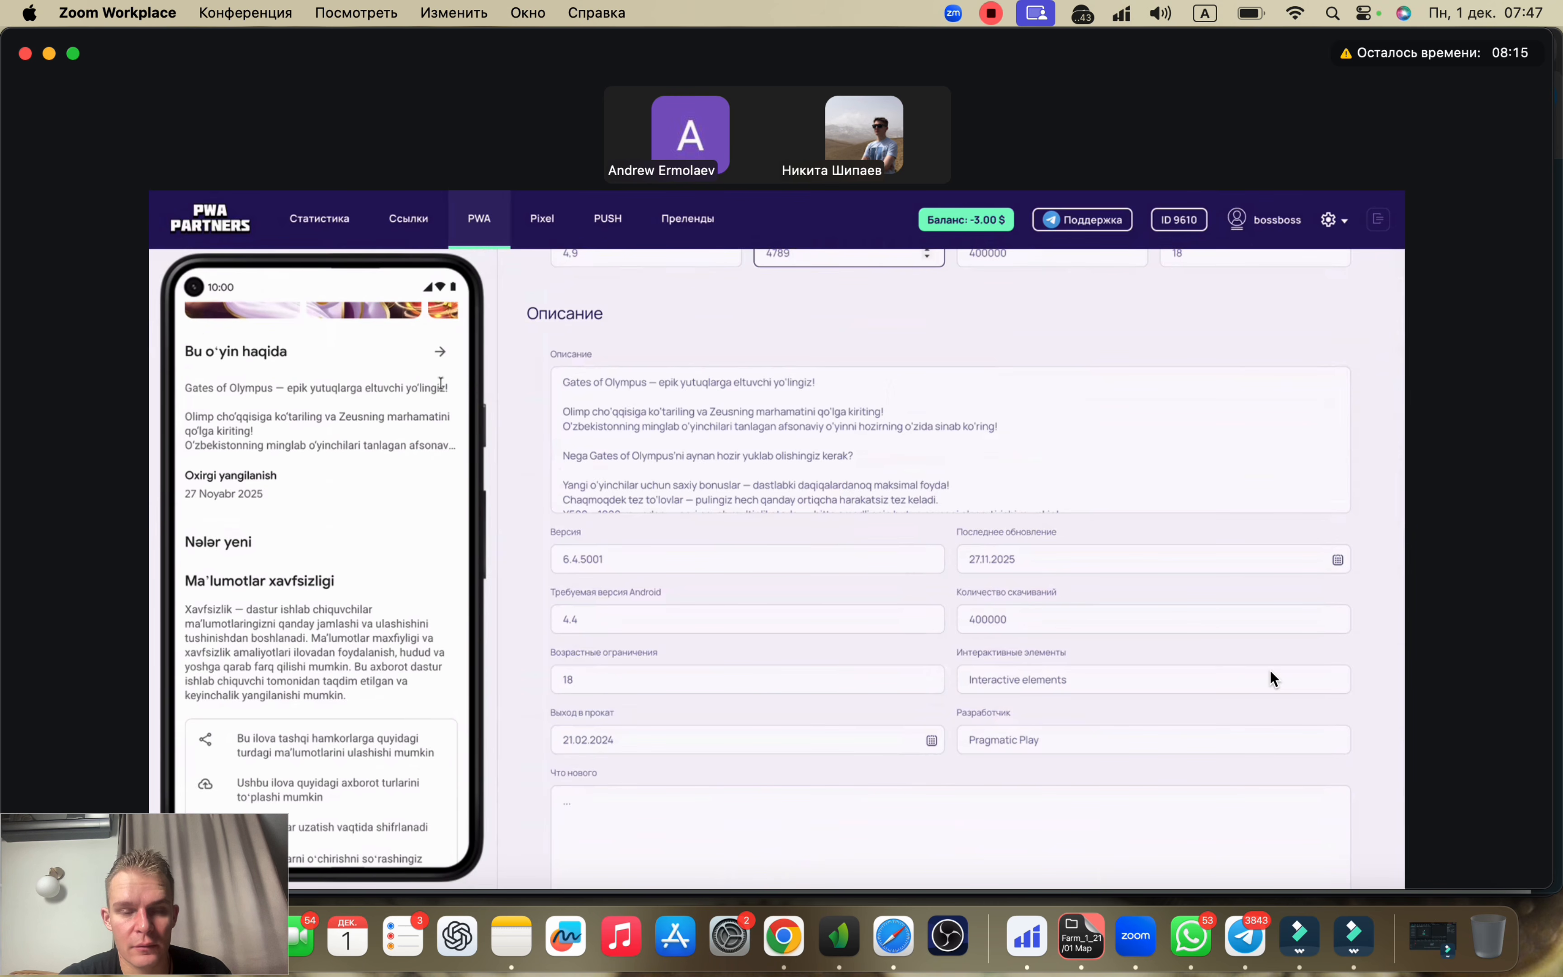
click(440, 352)
scroll(322, 703, down, 6)
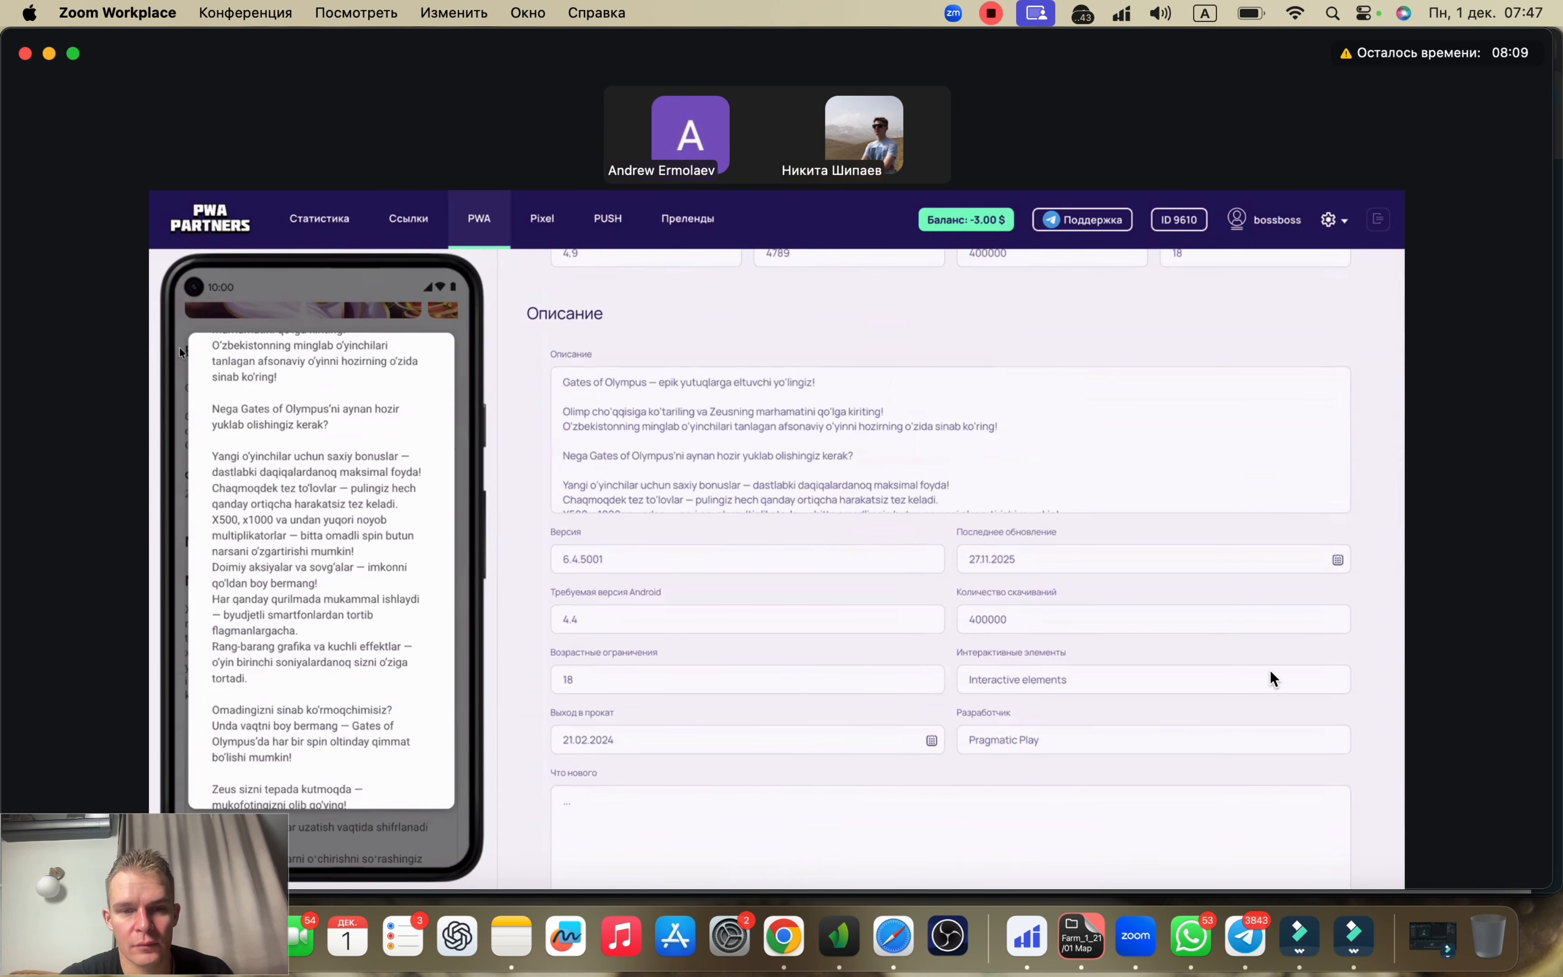
scroll(248, 543, up, 6)
scroll(248, 543, down, 7)
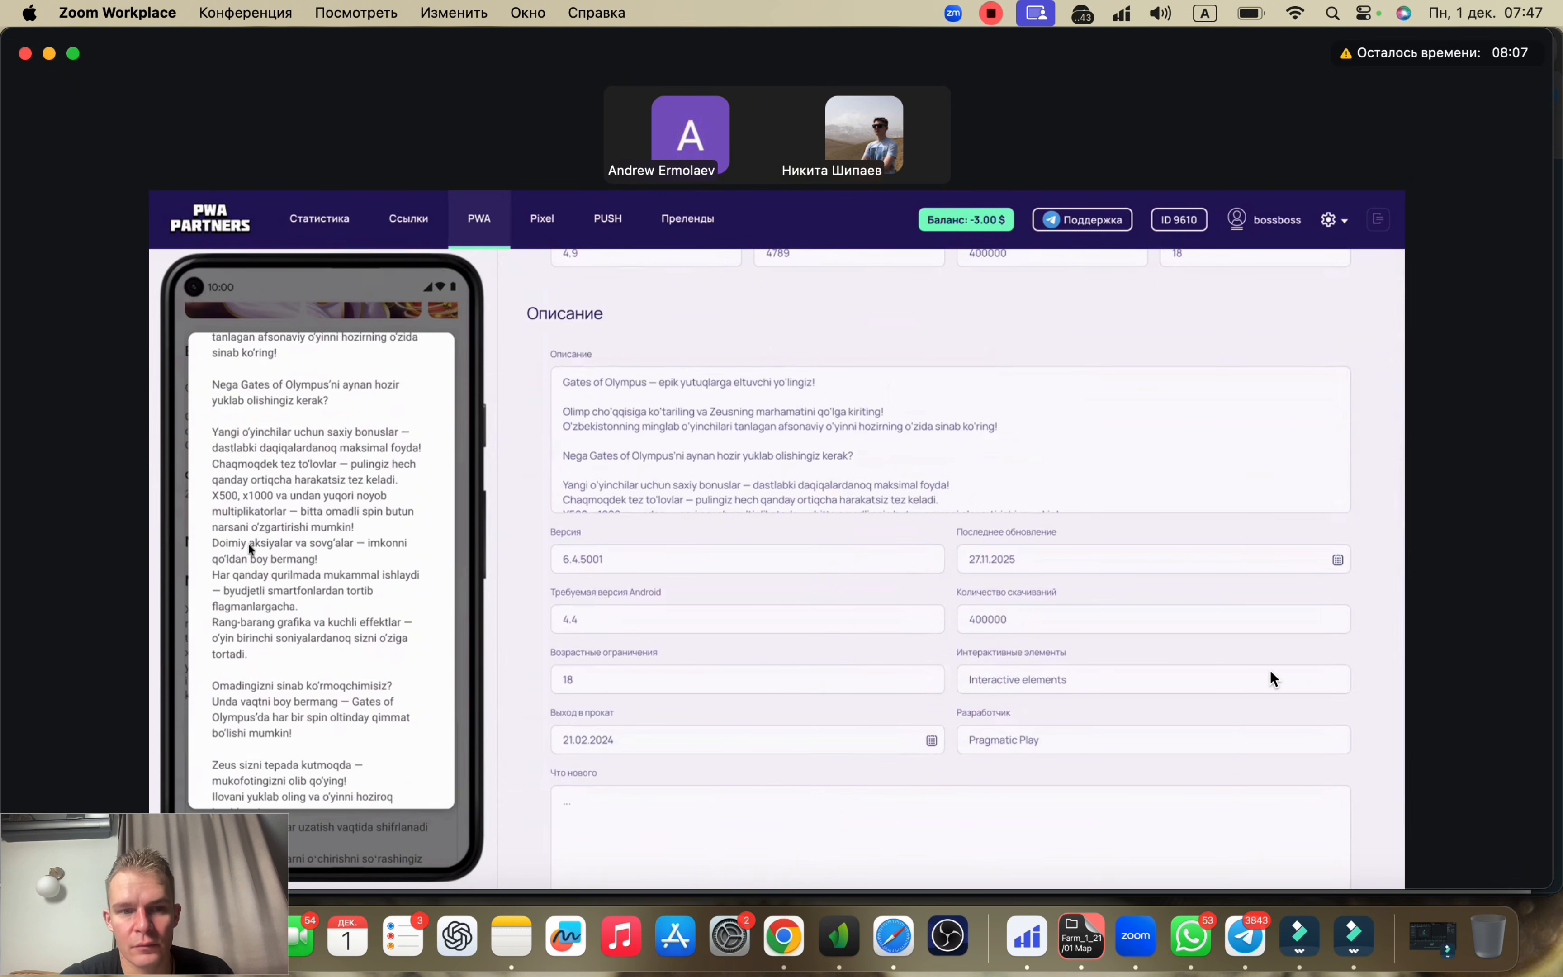
scroll(248, 544, down, 5)
scroll(274, 457, up, 12)
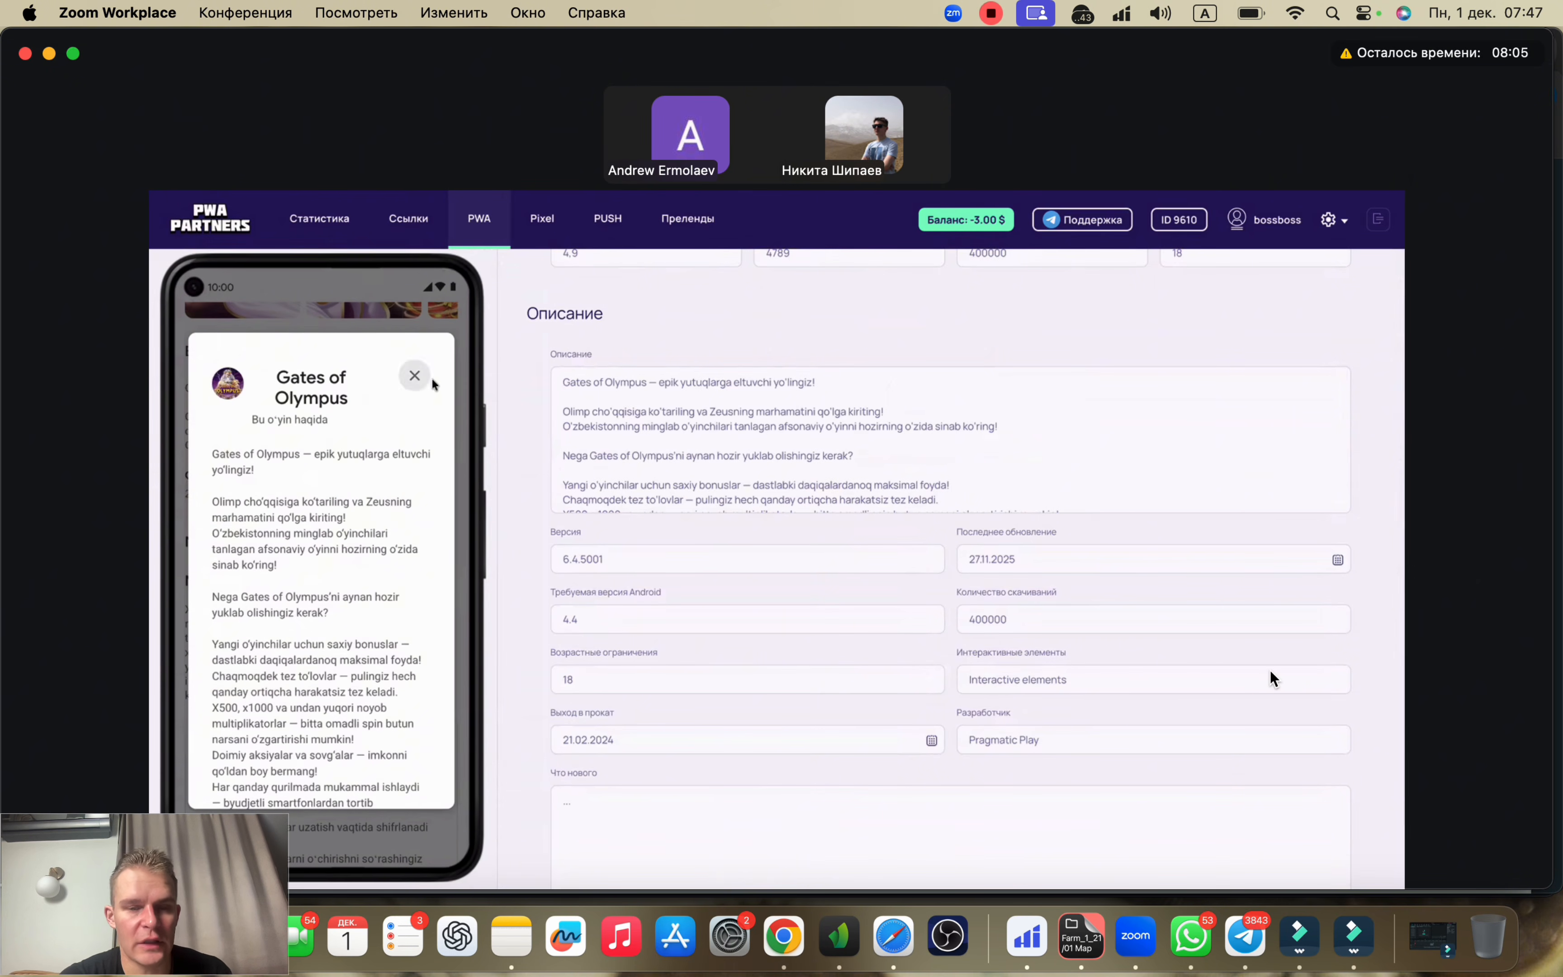
click(412, 378)
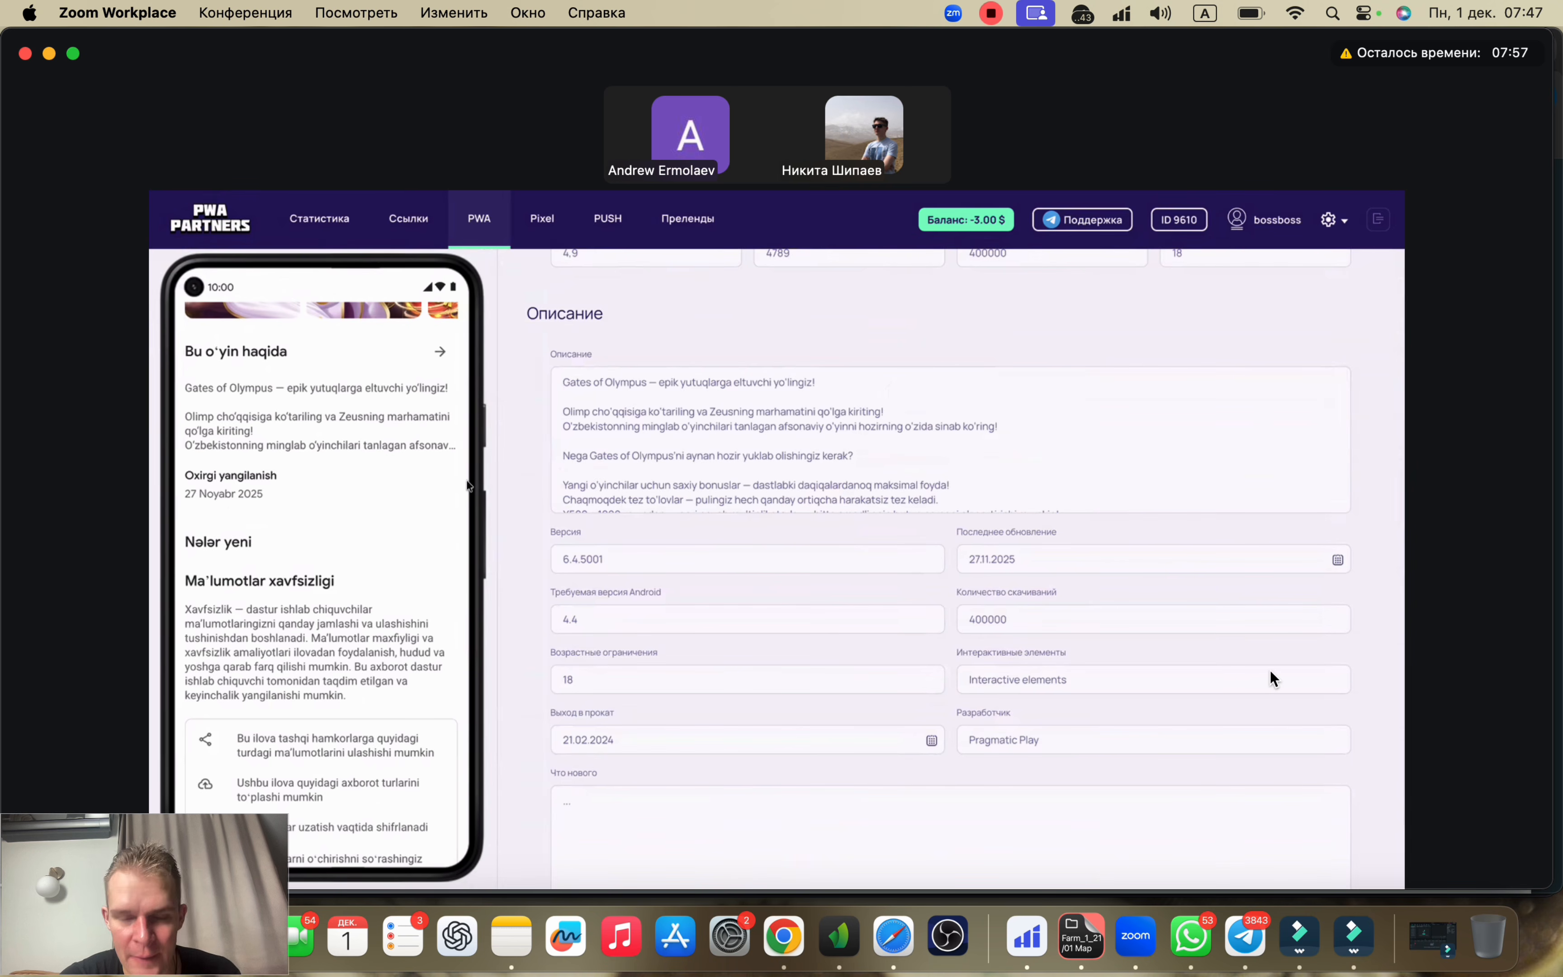
scroll(457, 481, up, 2)
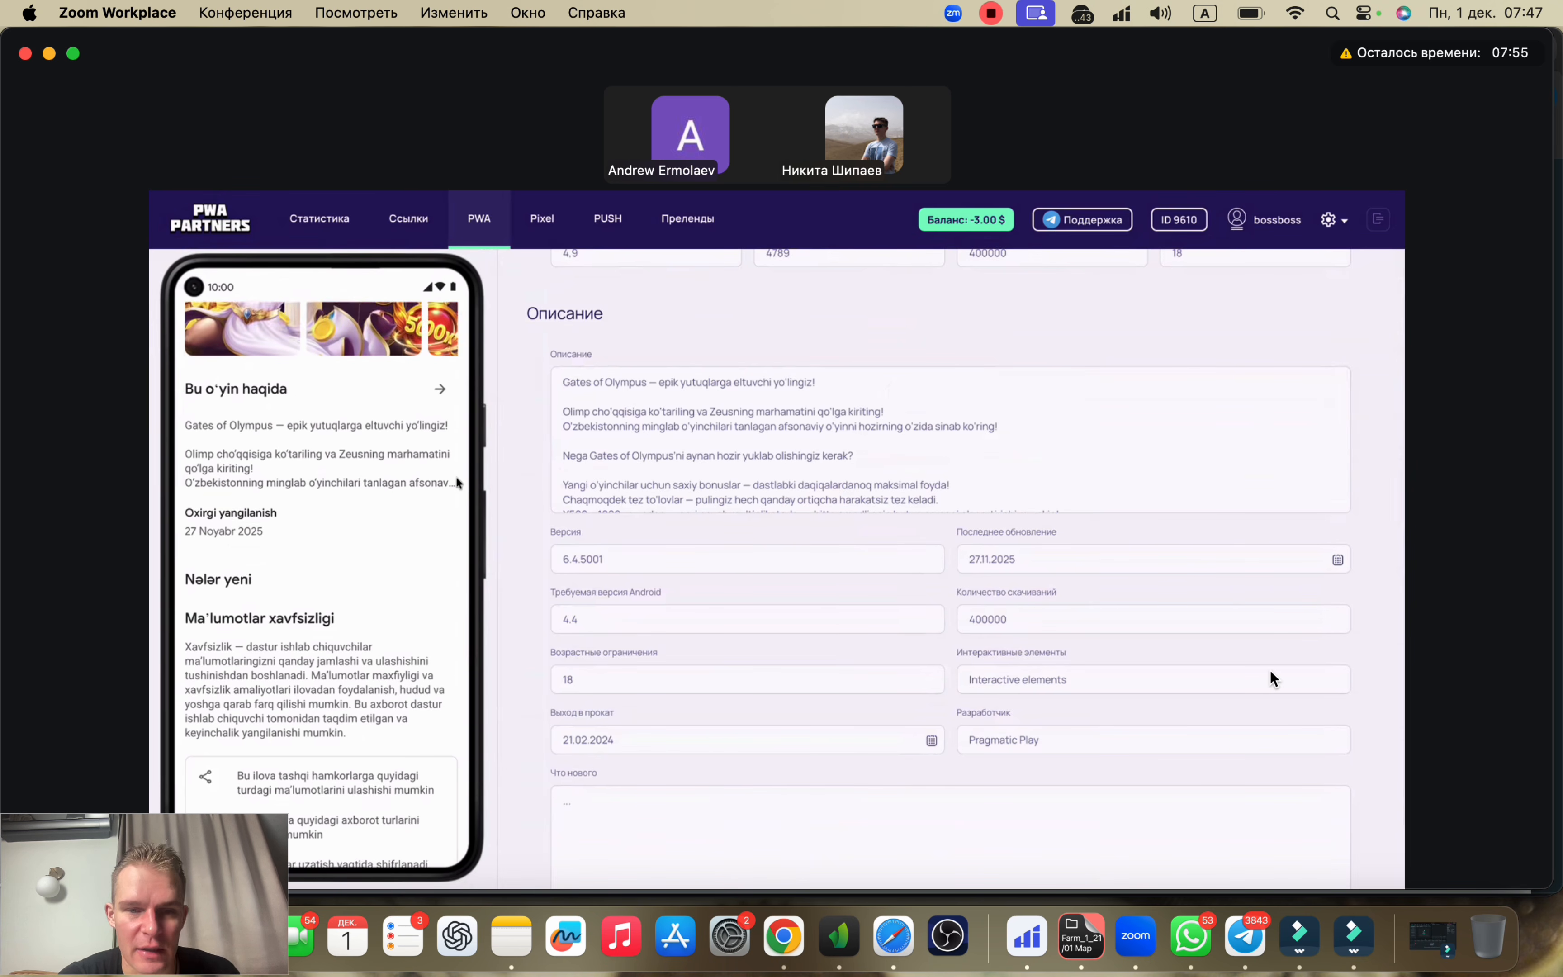
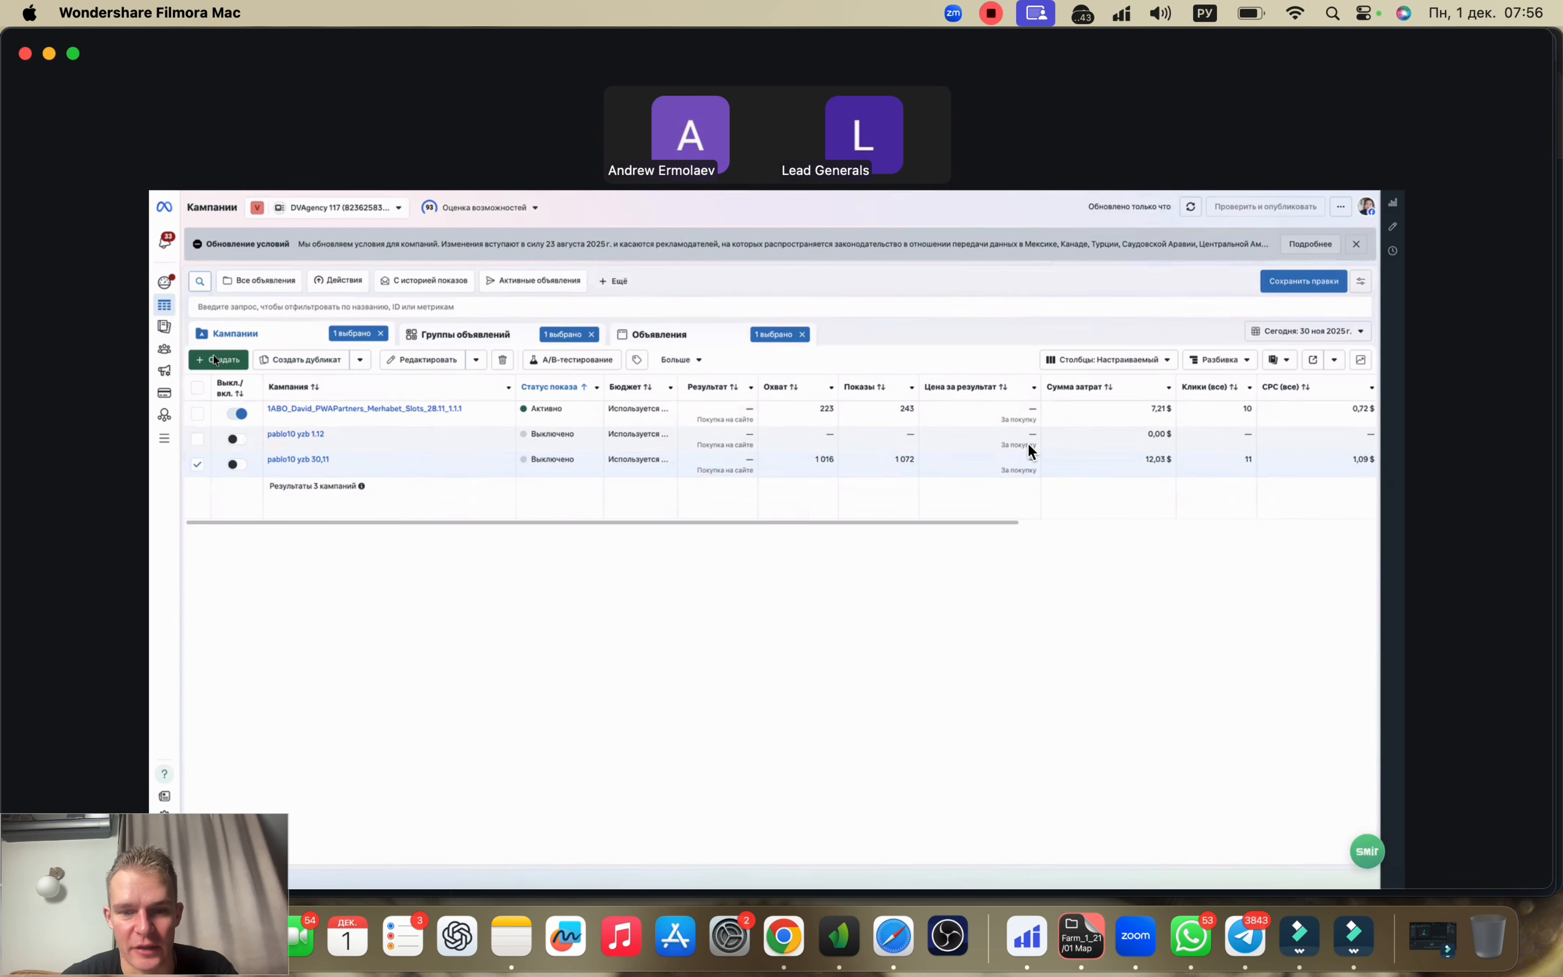
Step: Switch to Safari to show the mobile proxy page again, and go back to the Zoom screen share
click(884, 966)
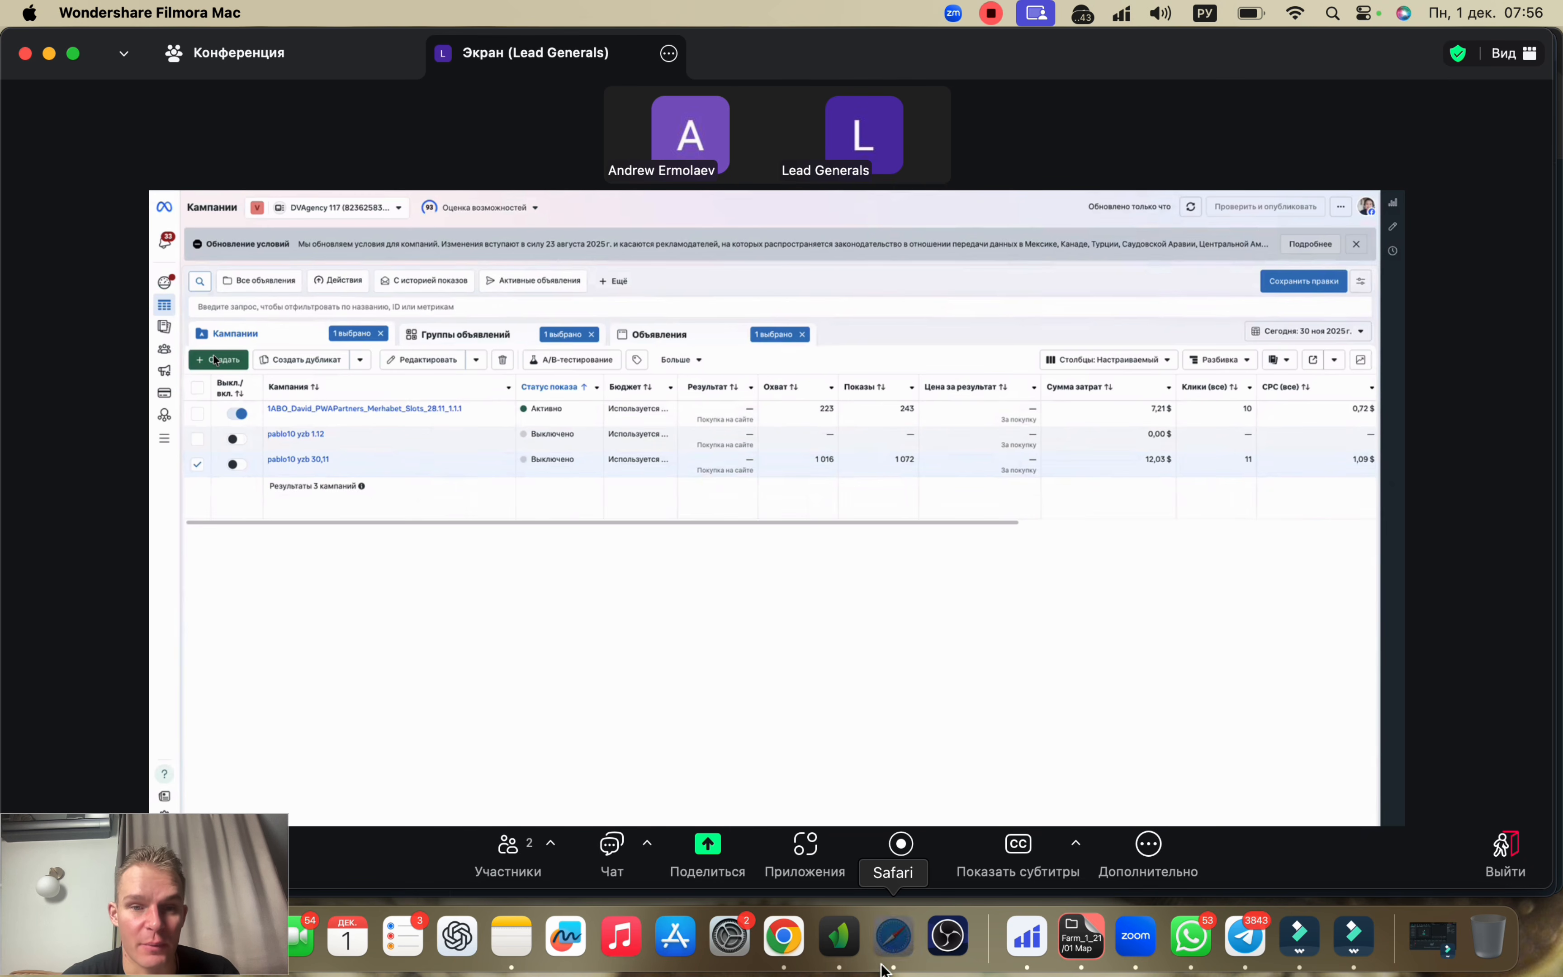
click(1314, 162)
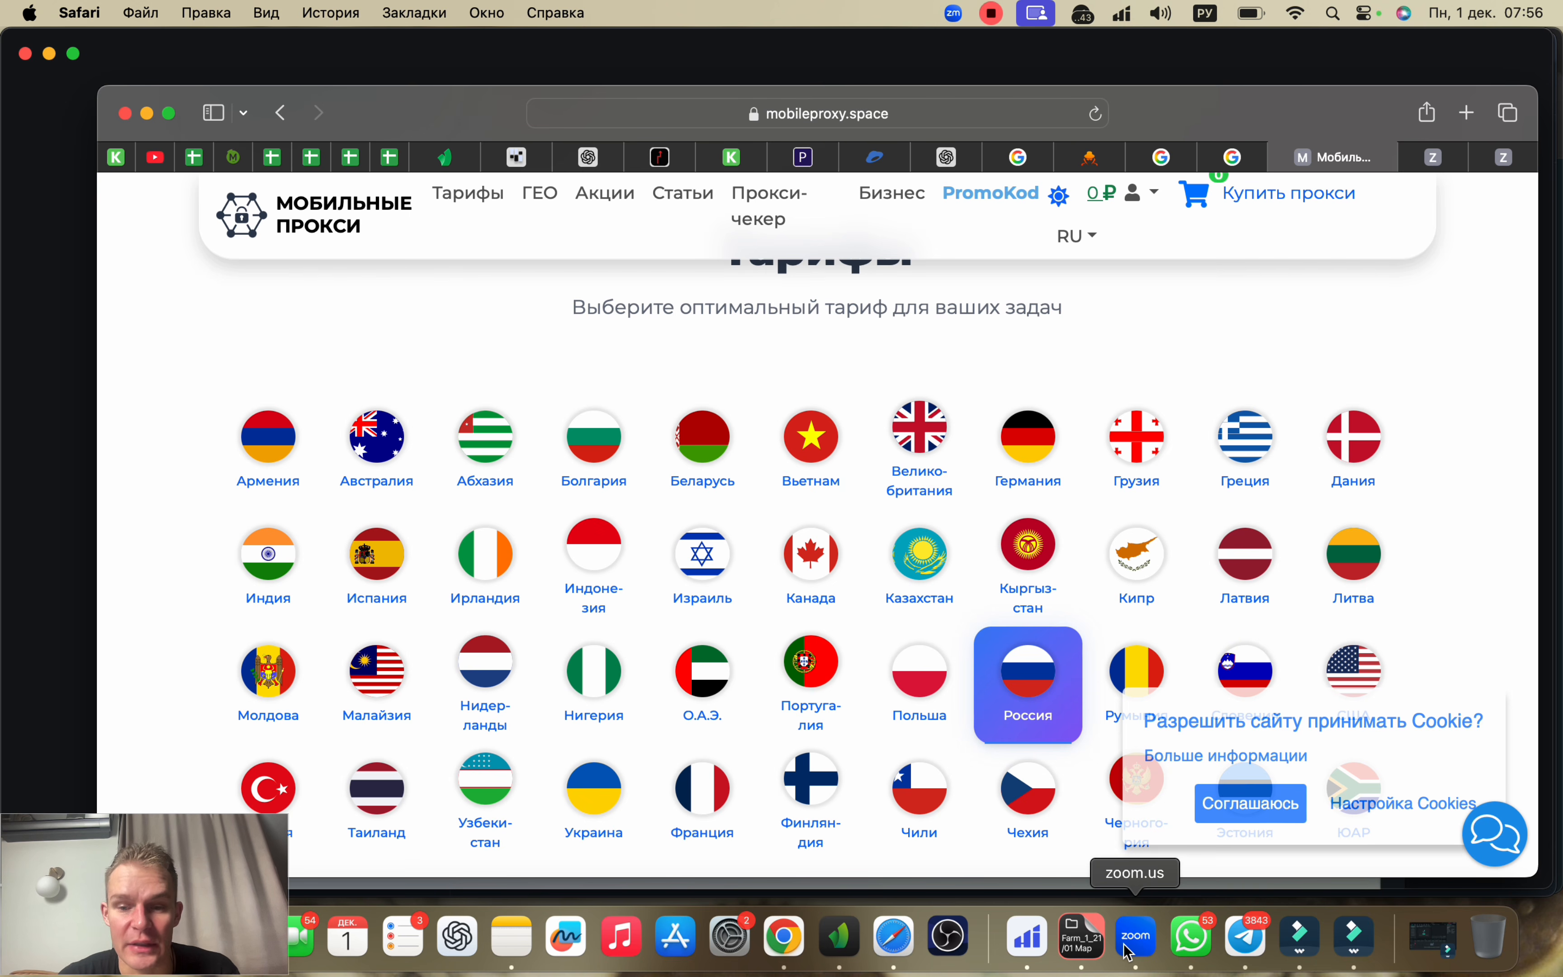
click(1134, 936)
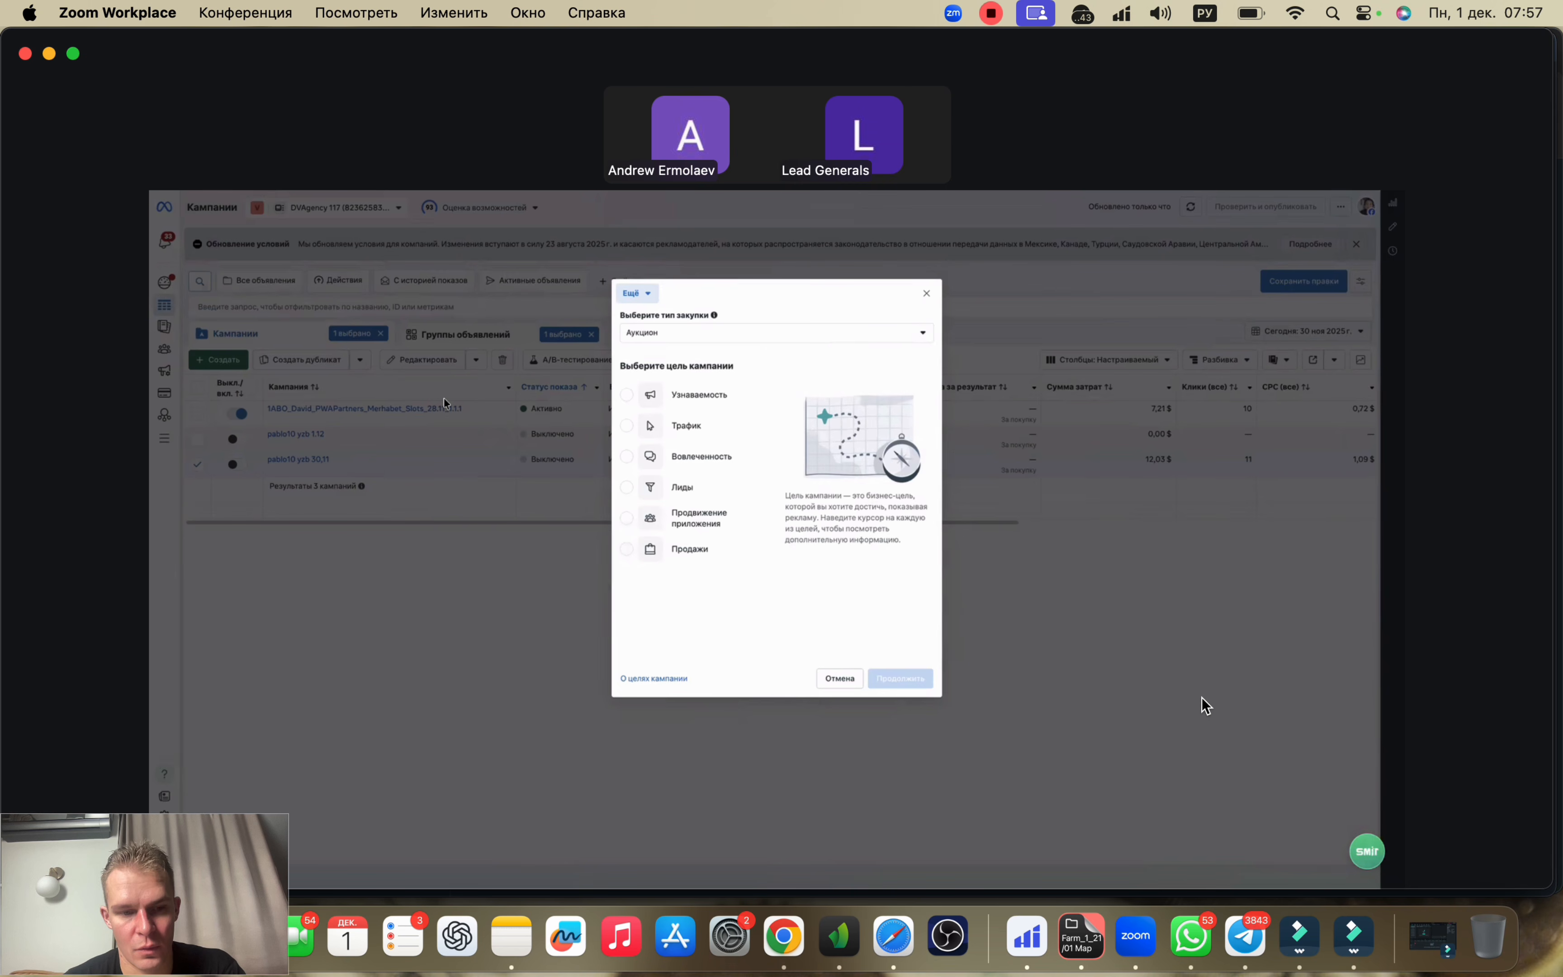
Step: Create a campaign with the "Продажи" objective and name it "UZ Olymp YT"
click(691, 549)
click(902, 679)
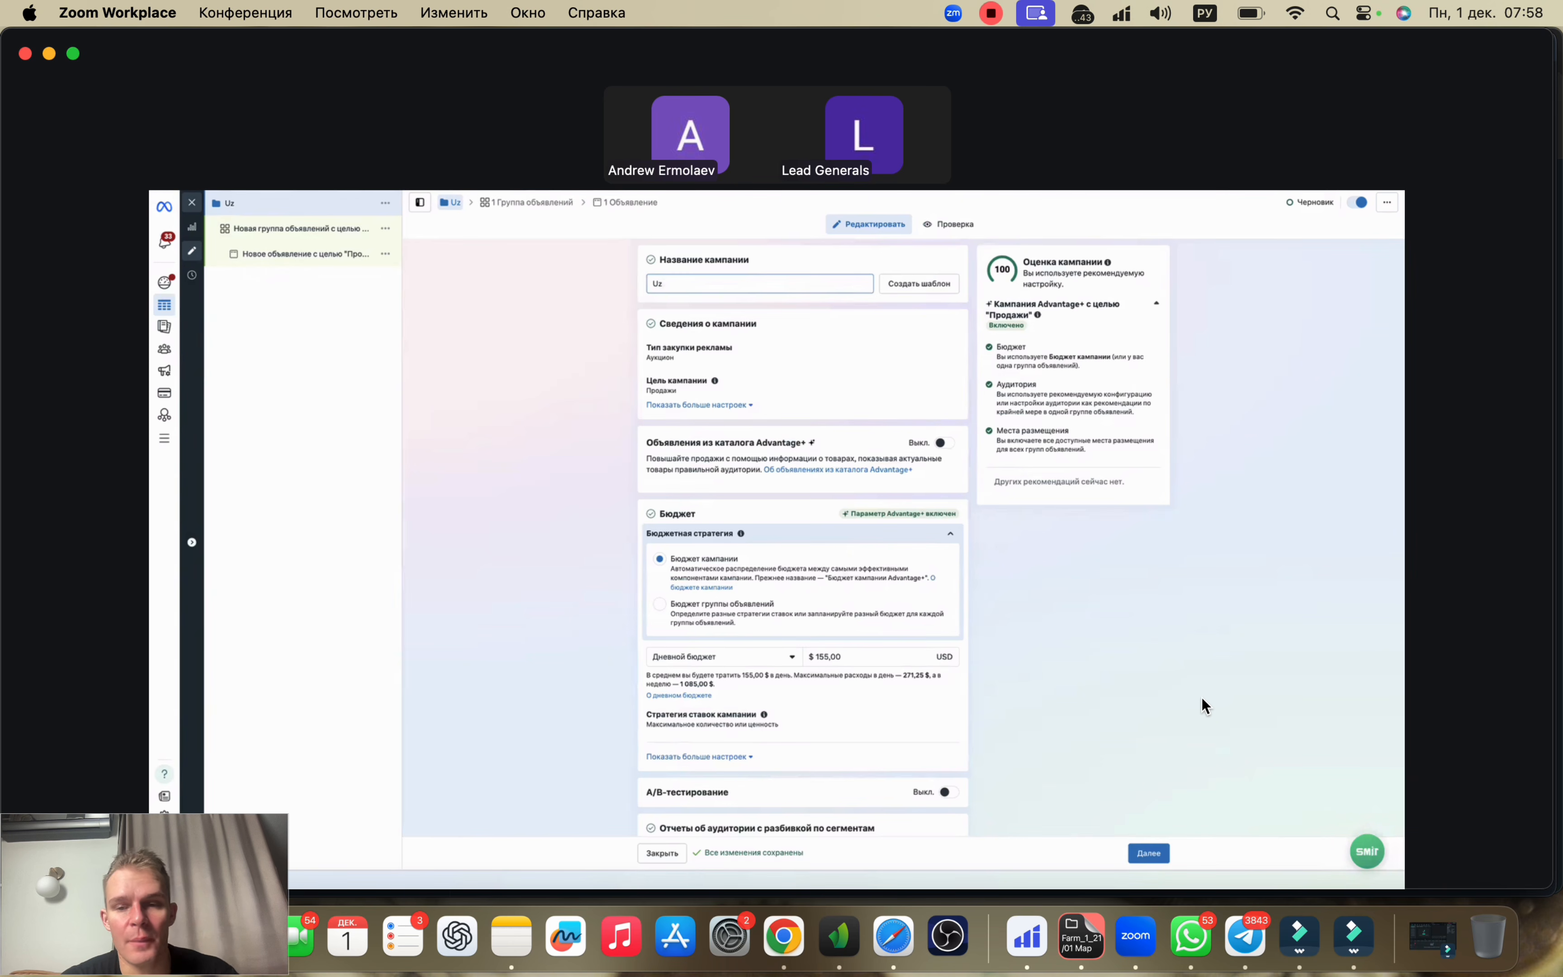
key(BackSpace)
text(Z)
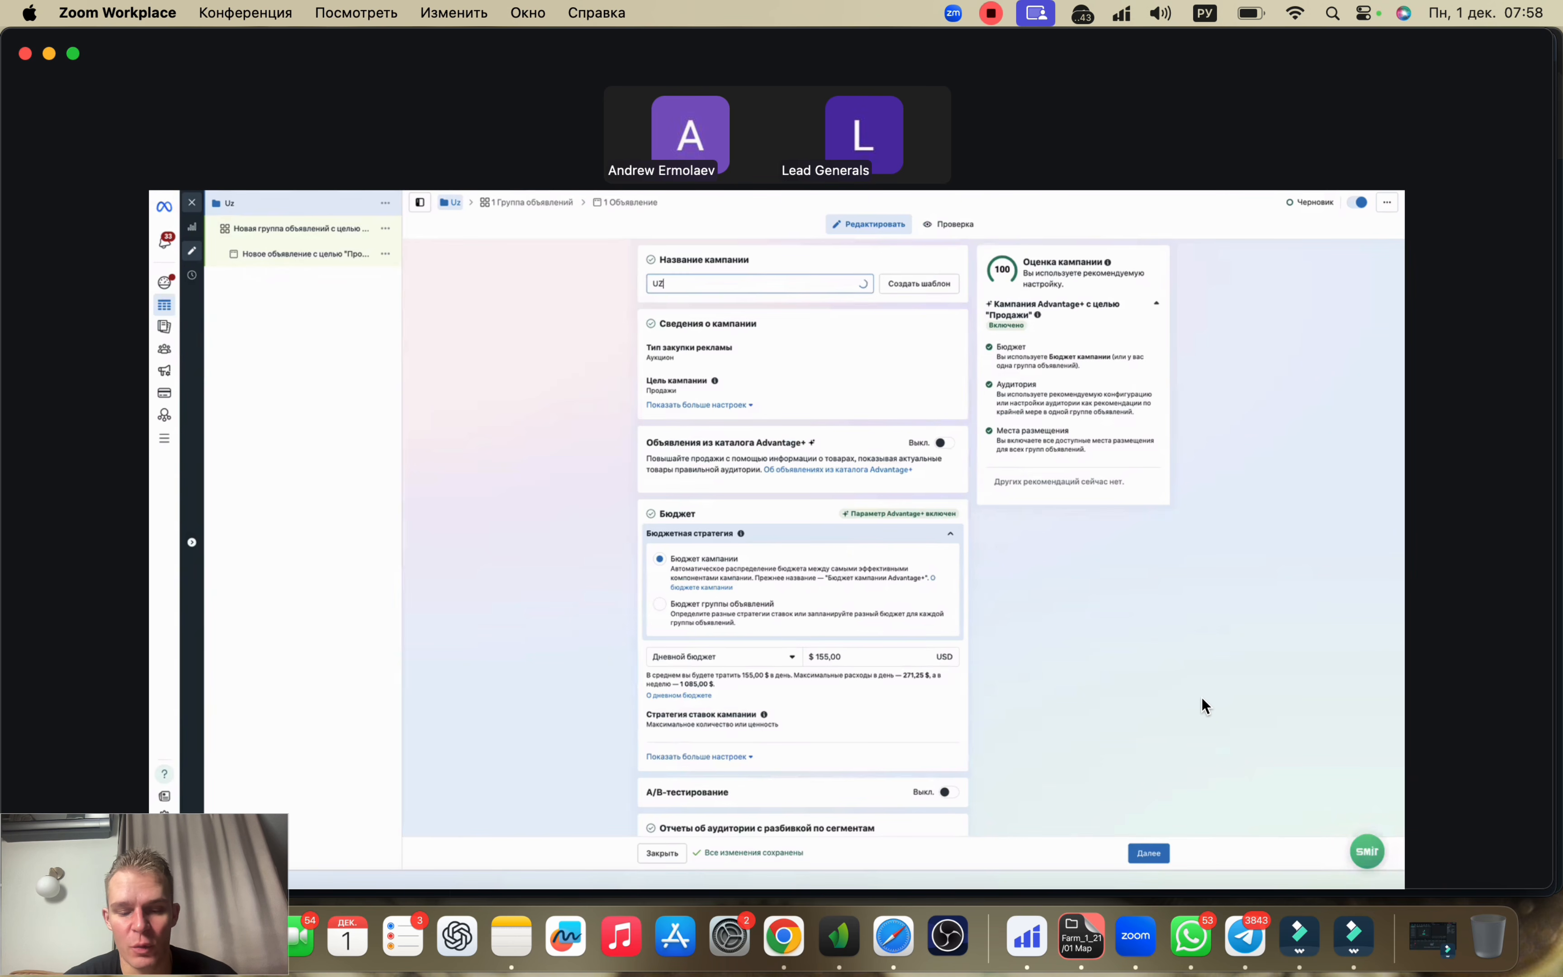
text( olY)
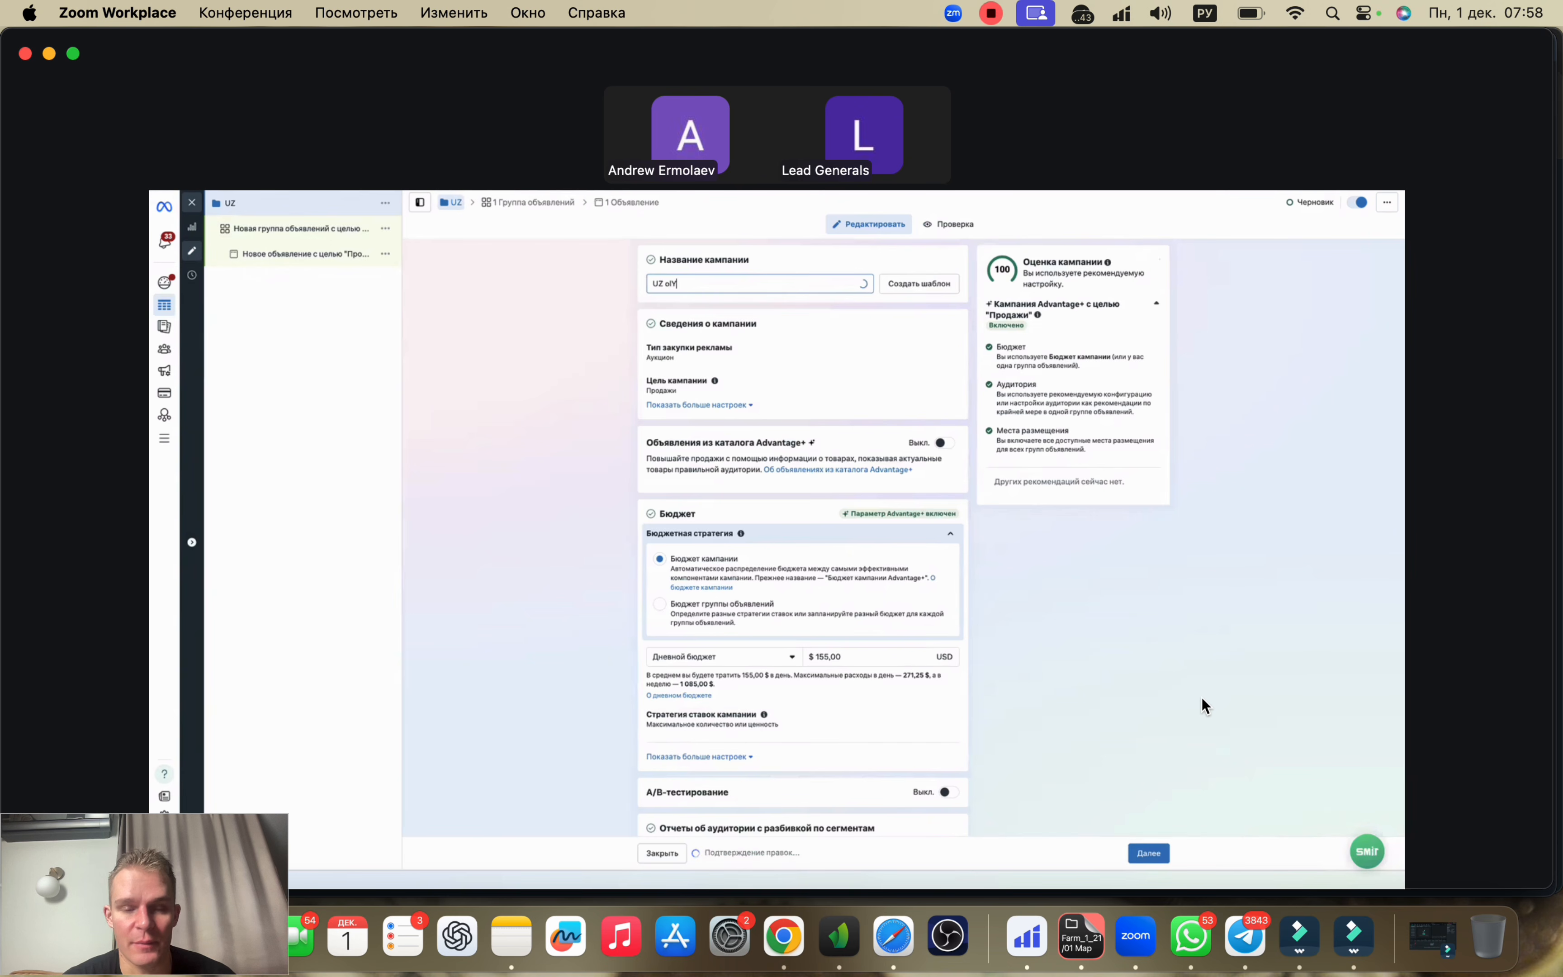
key(BackSpace)
key(BackSpace)
text(Olyn)
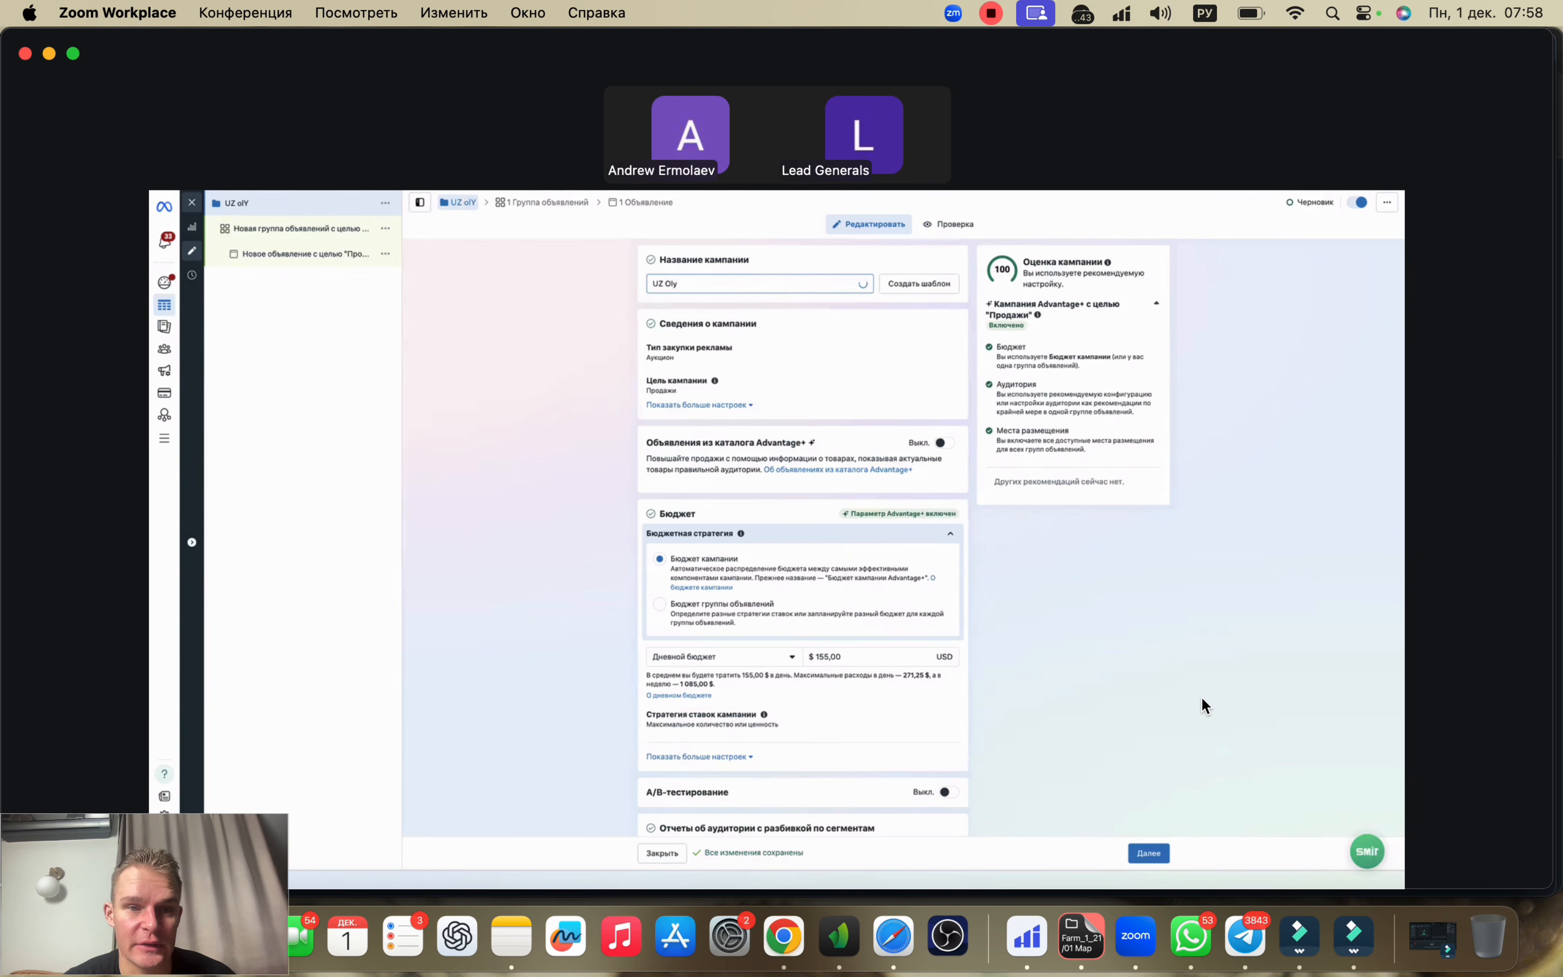
key(BackSpace)
text(mp YT)
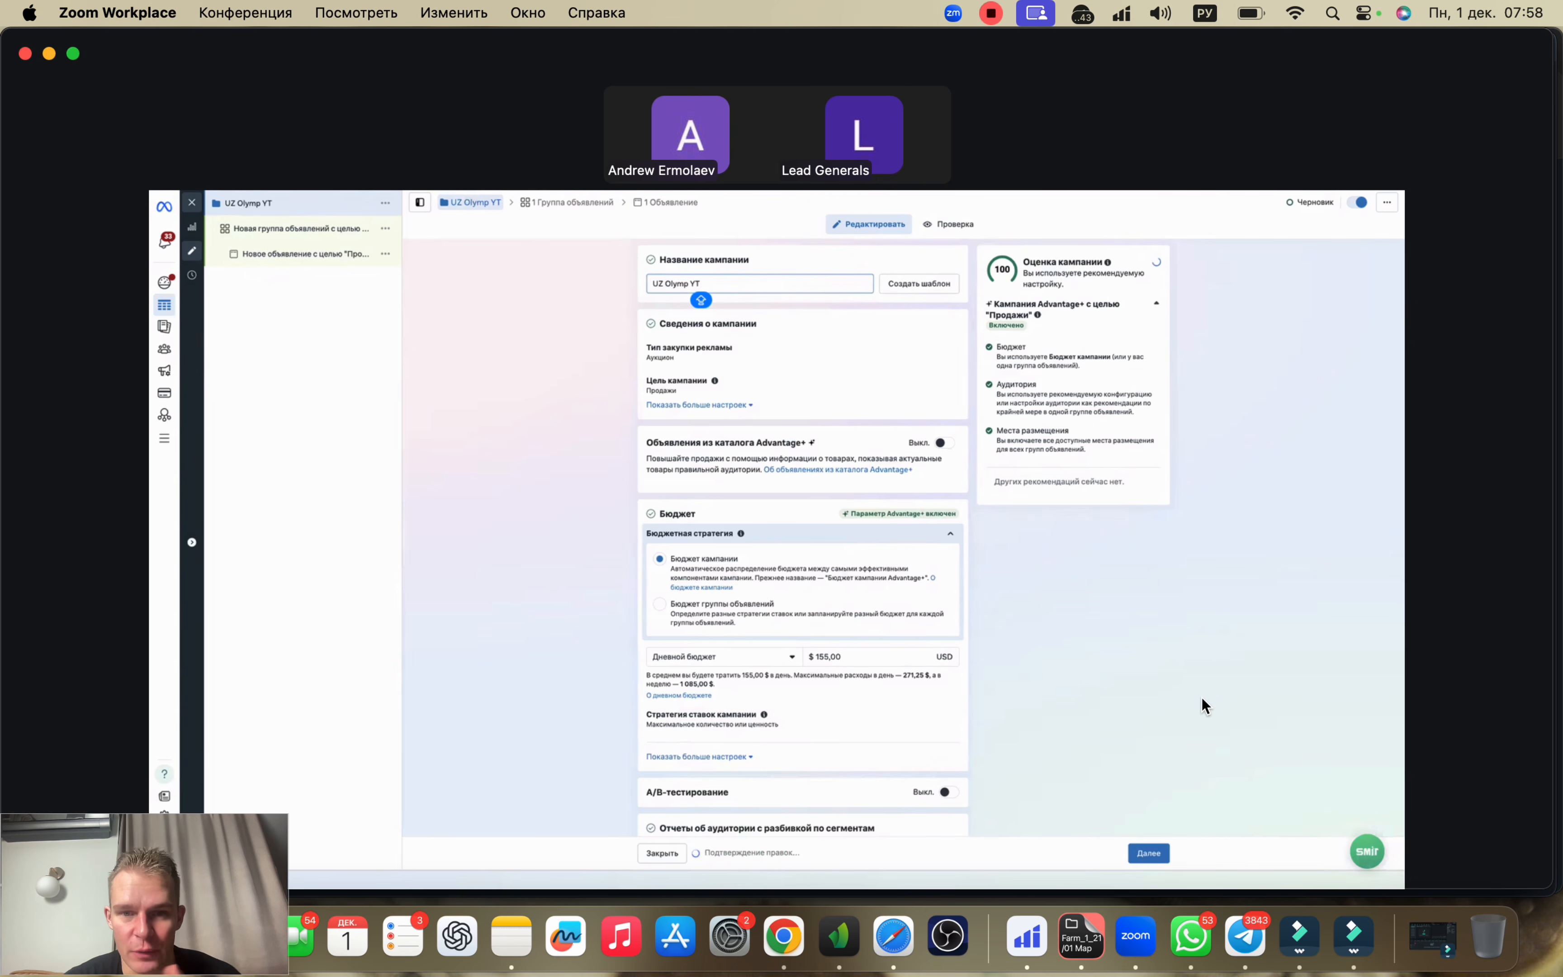
Step: Extend the campaign name with the date so it reads "UZ Olymp YT 01.12"
text( 01)
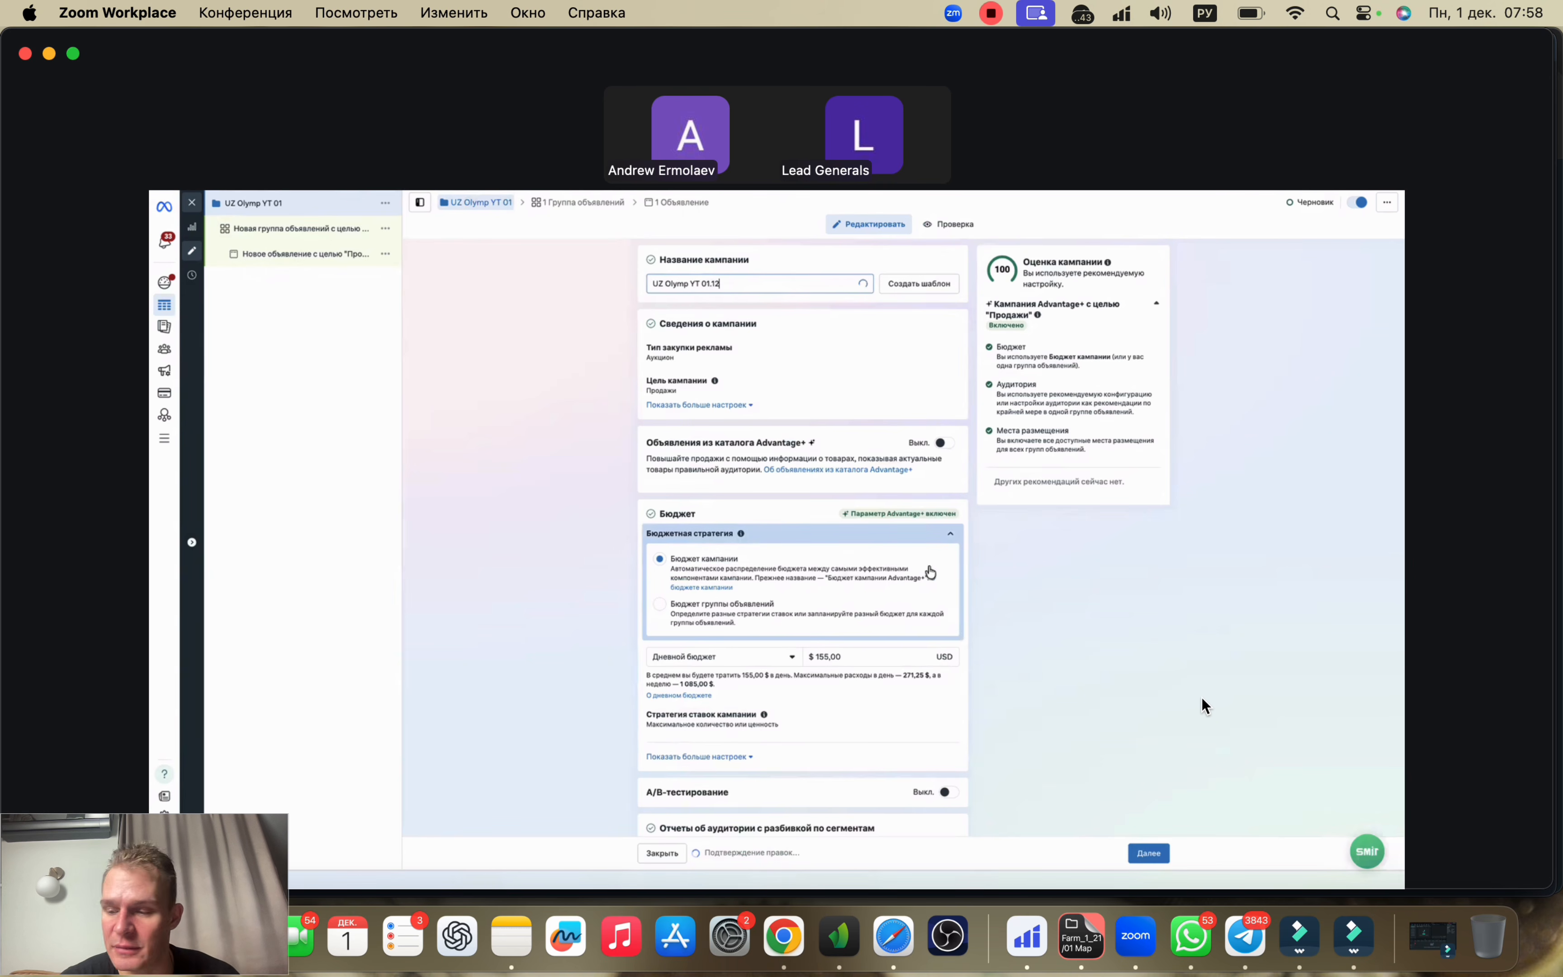
text(.12)
scroll(792, 518, down, 1)
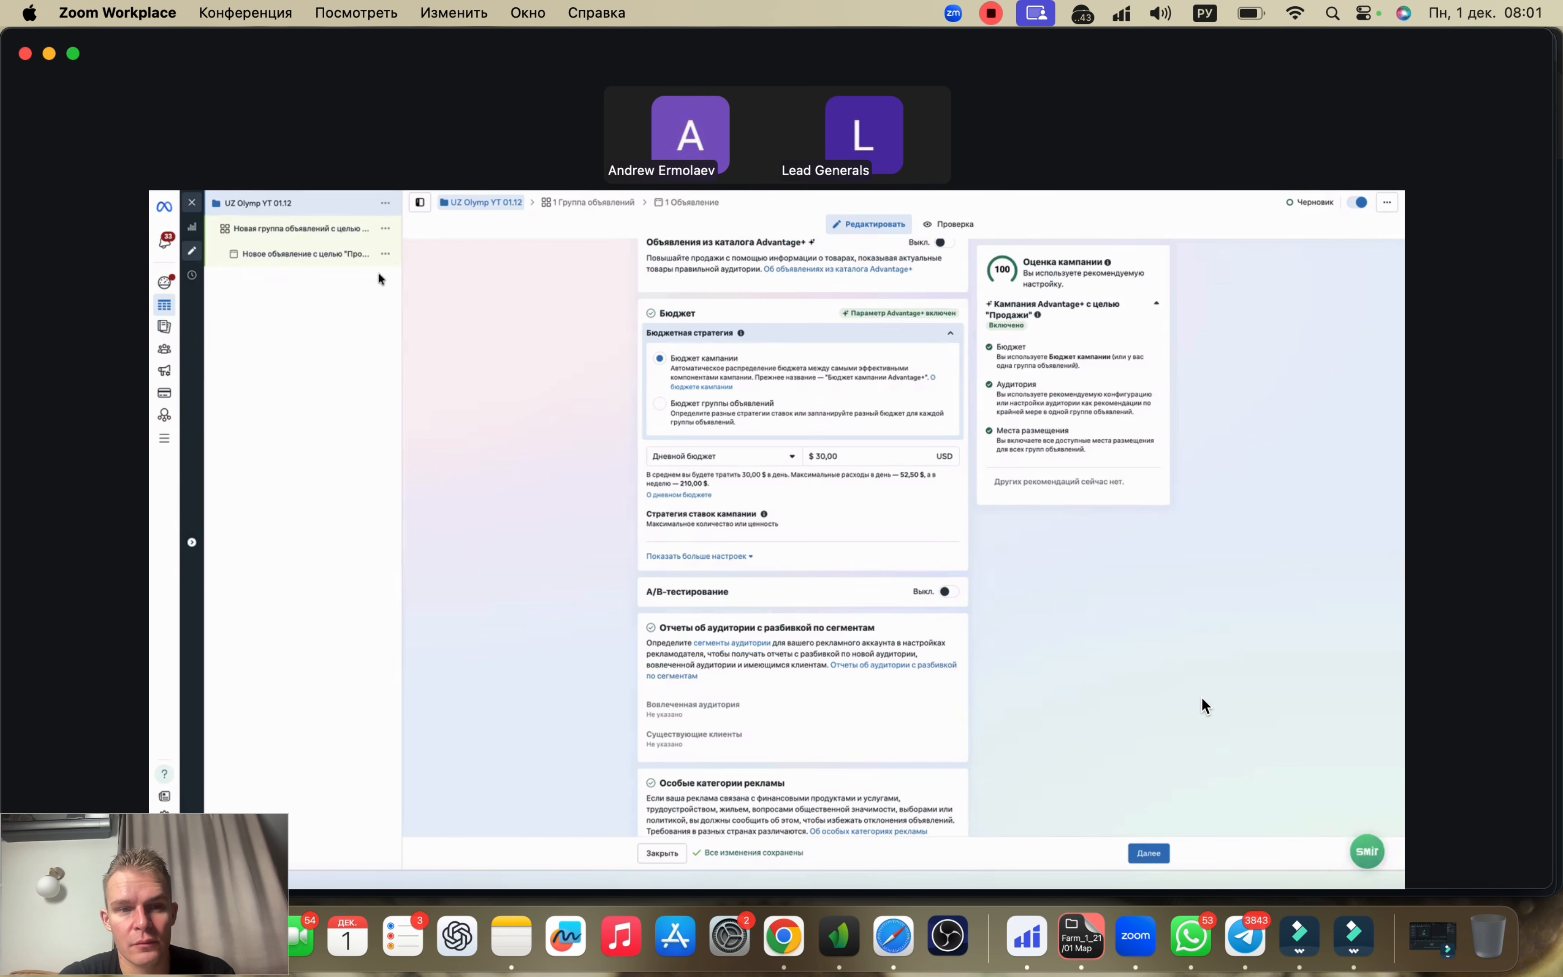
Step: Continue from the campaign settings to the ad set and name the ad set "1"
scroll(705, 775, down, 3)
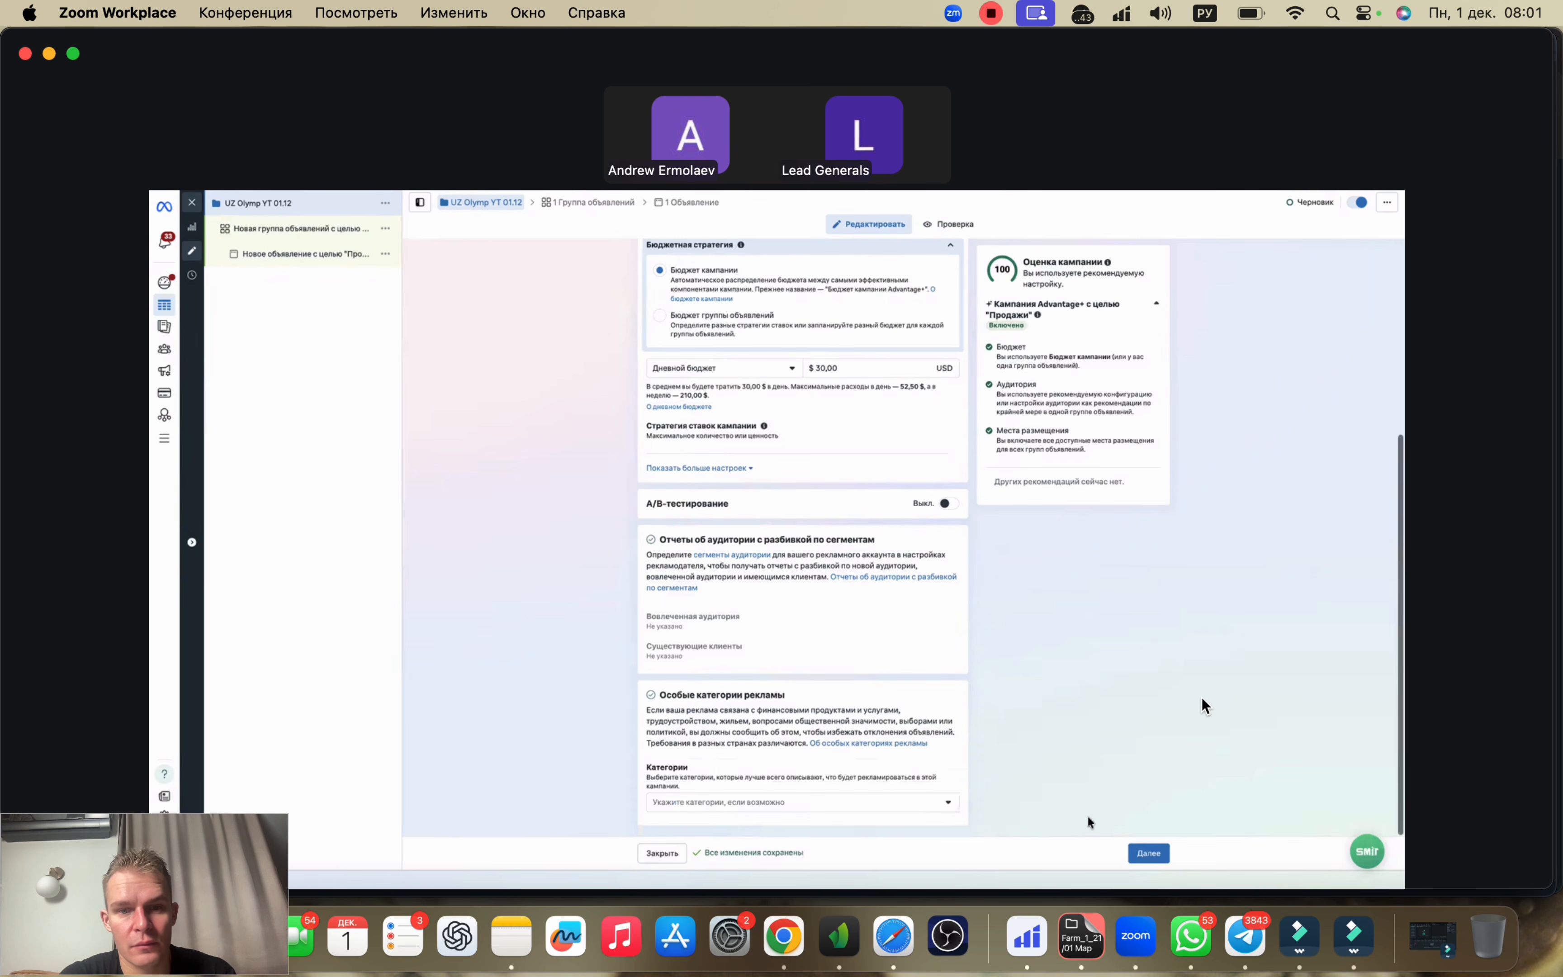
click(1132, 844)
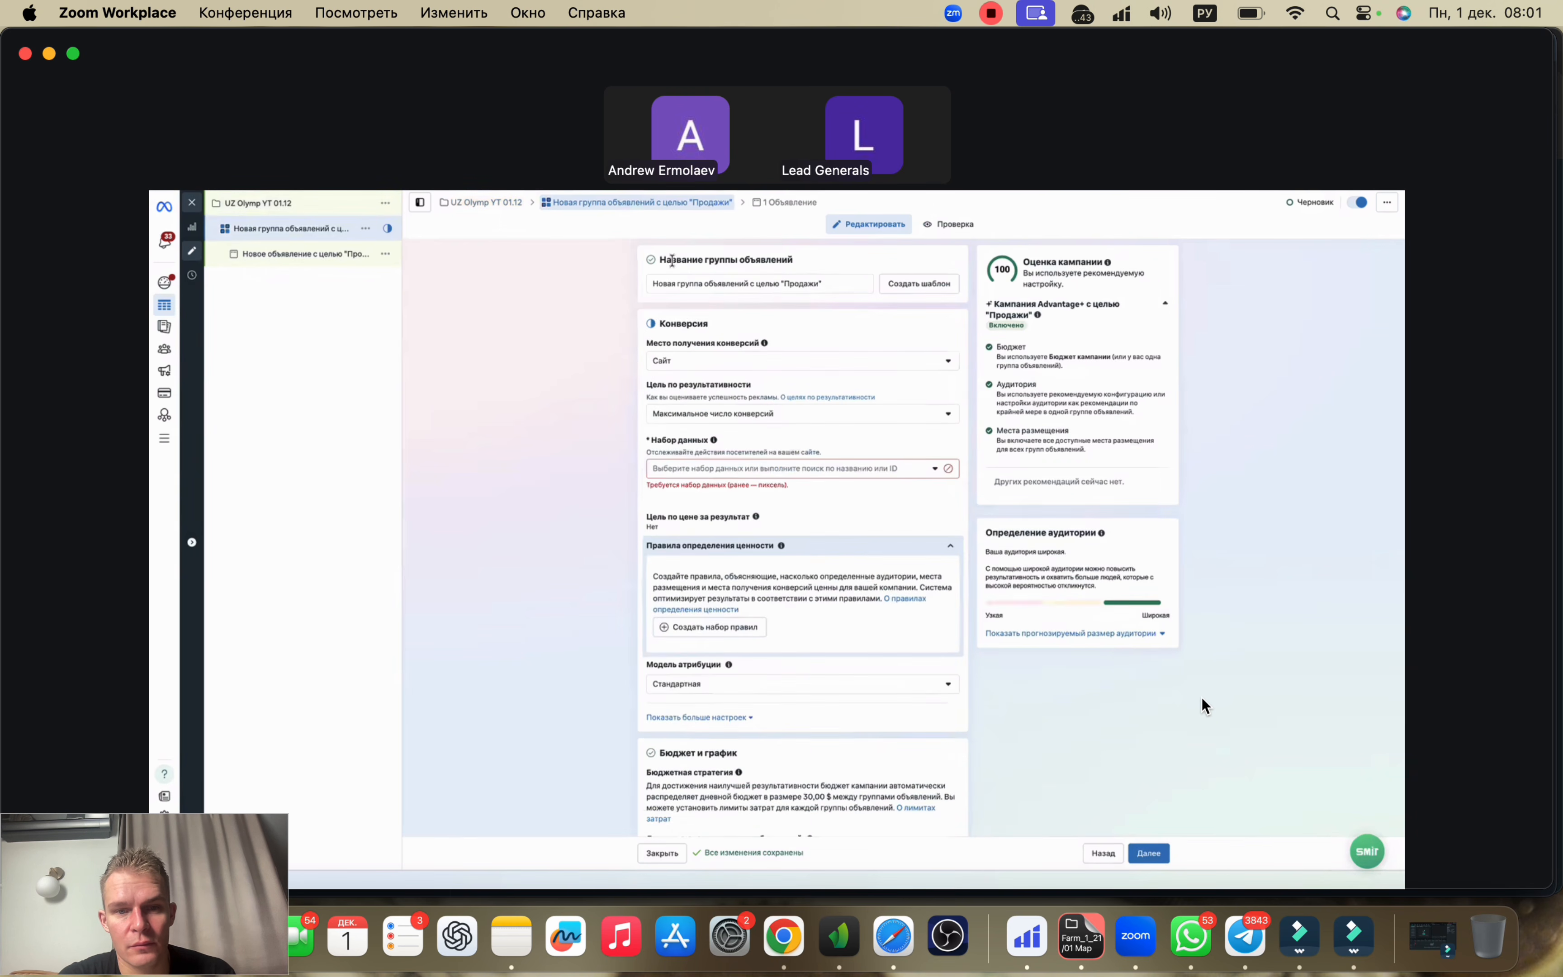
triple_click(675, 285)
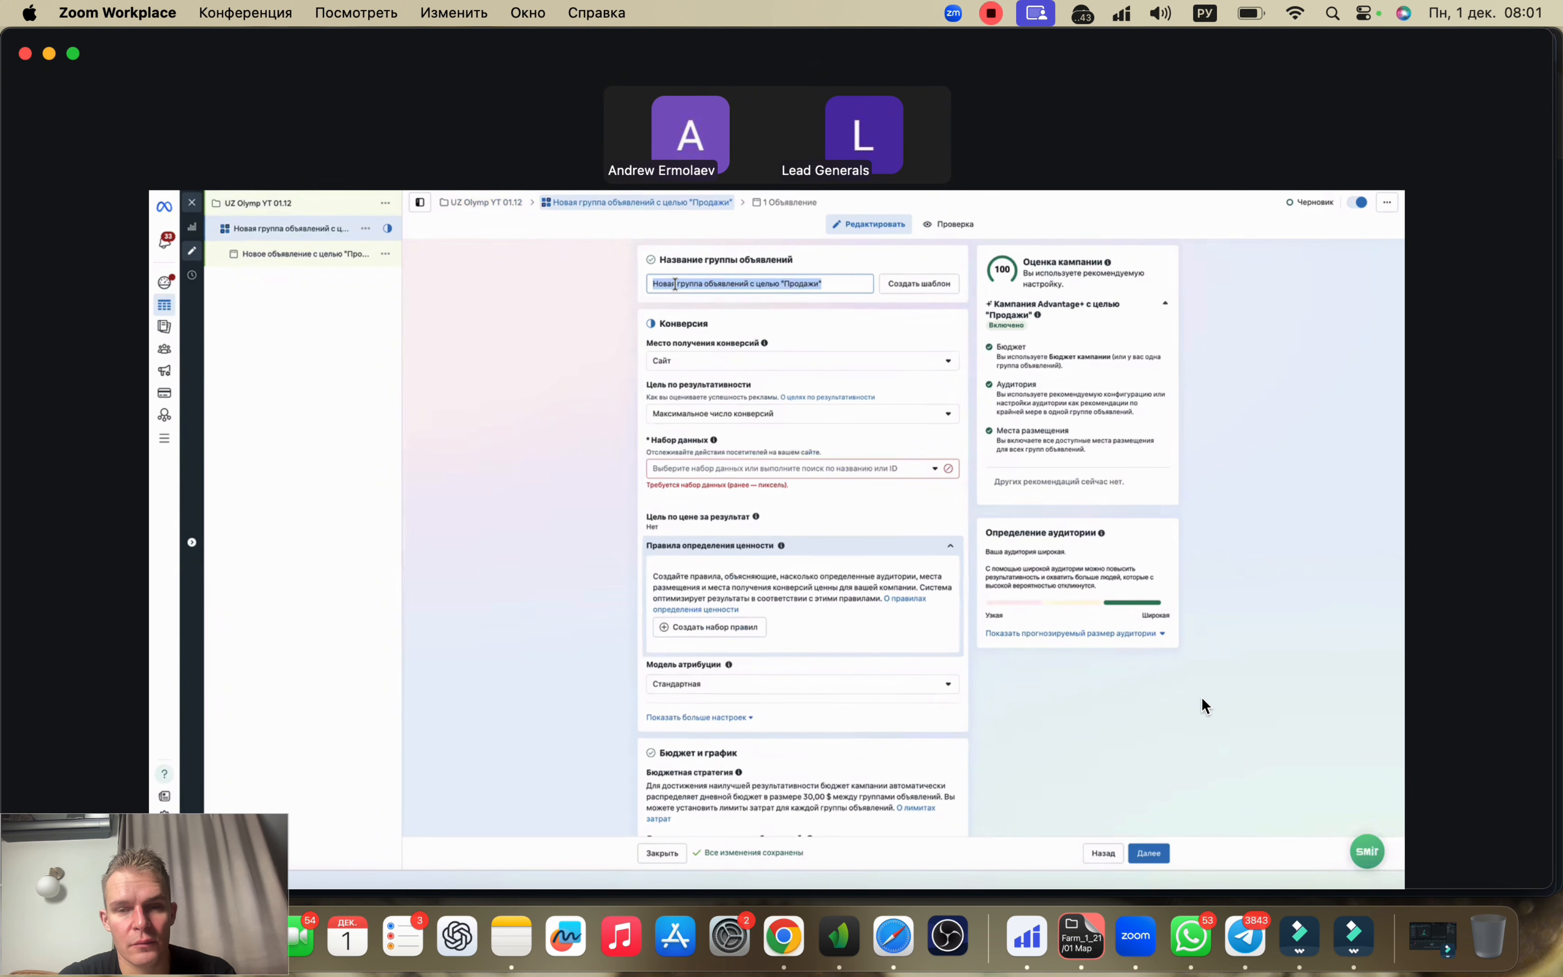
text(1)
click(566, 326)
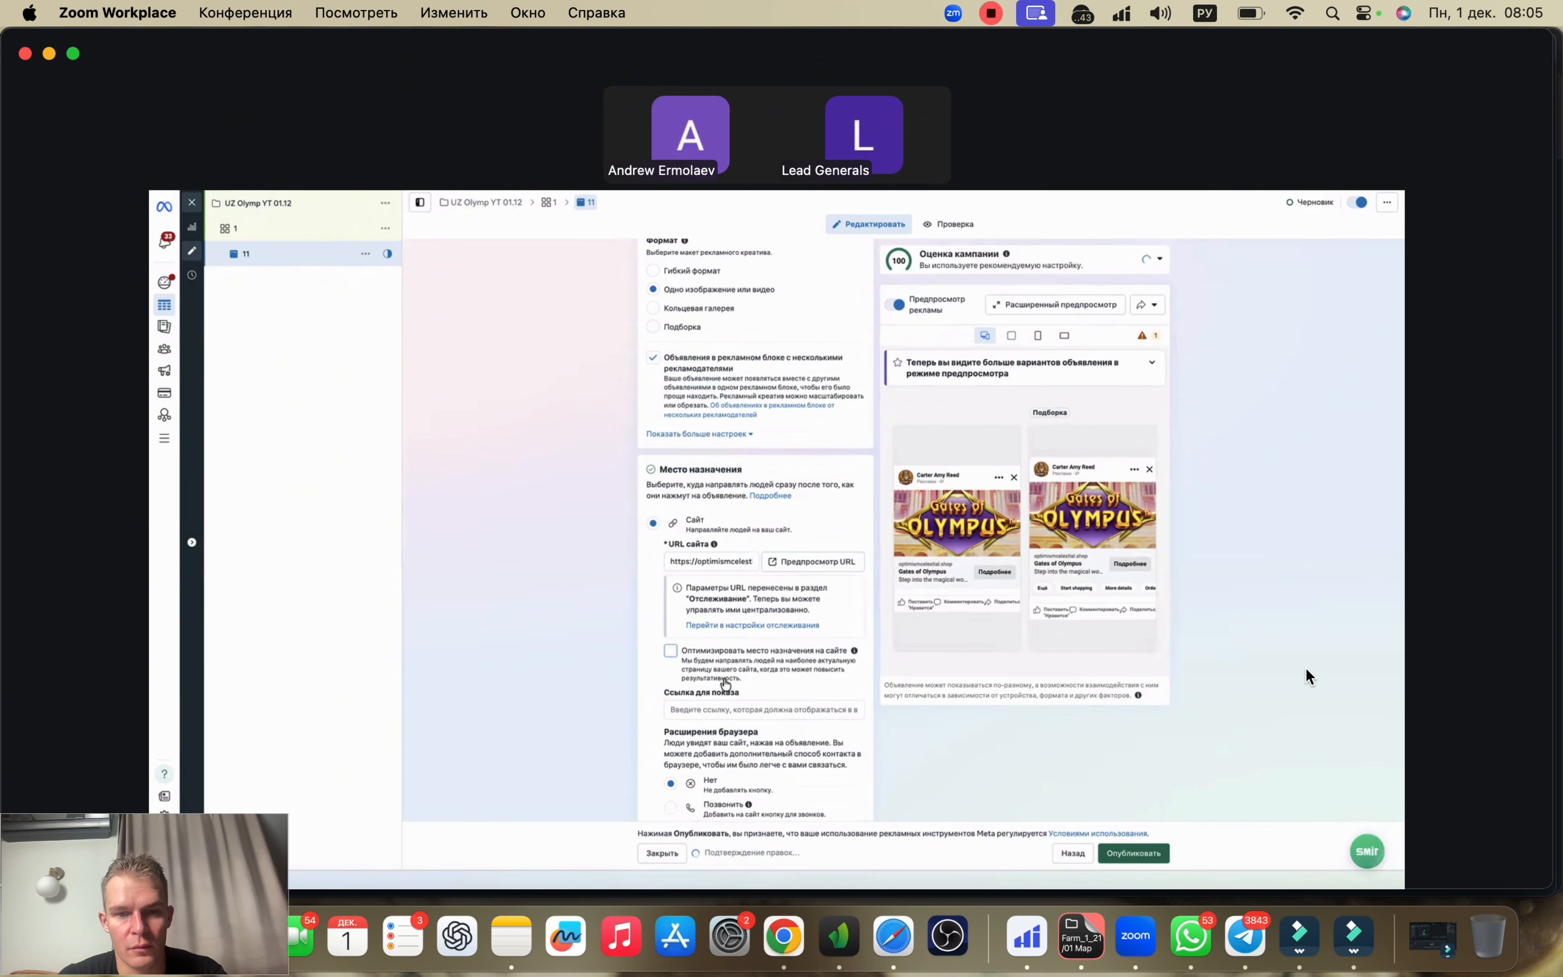
Step: Open the display link (Ссылка для показа) of ad 11 for editing
click(723, 709)
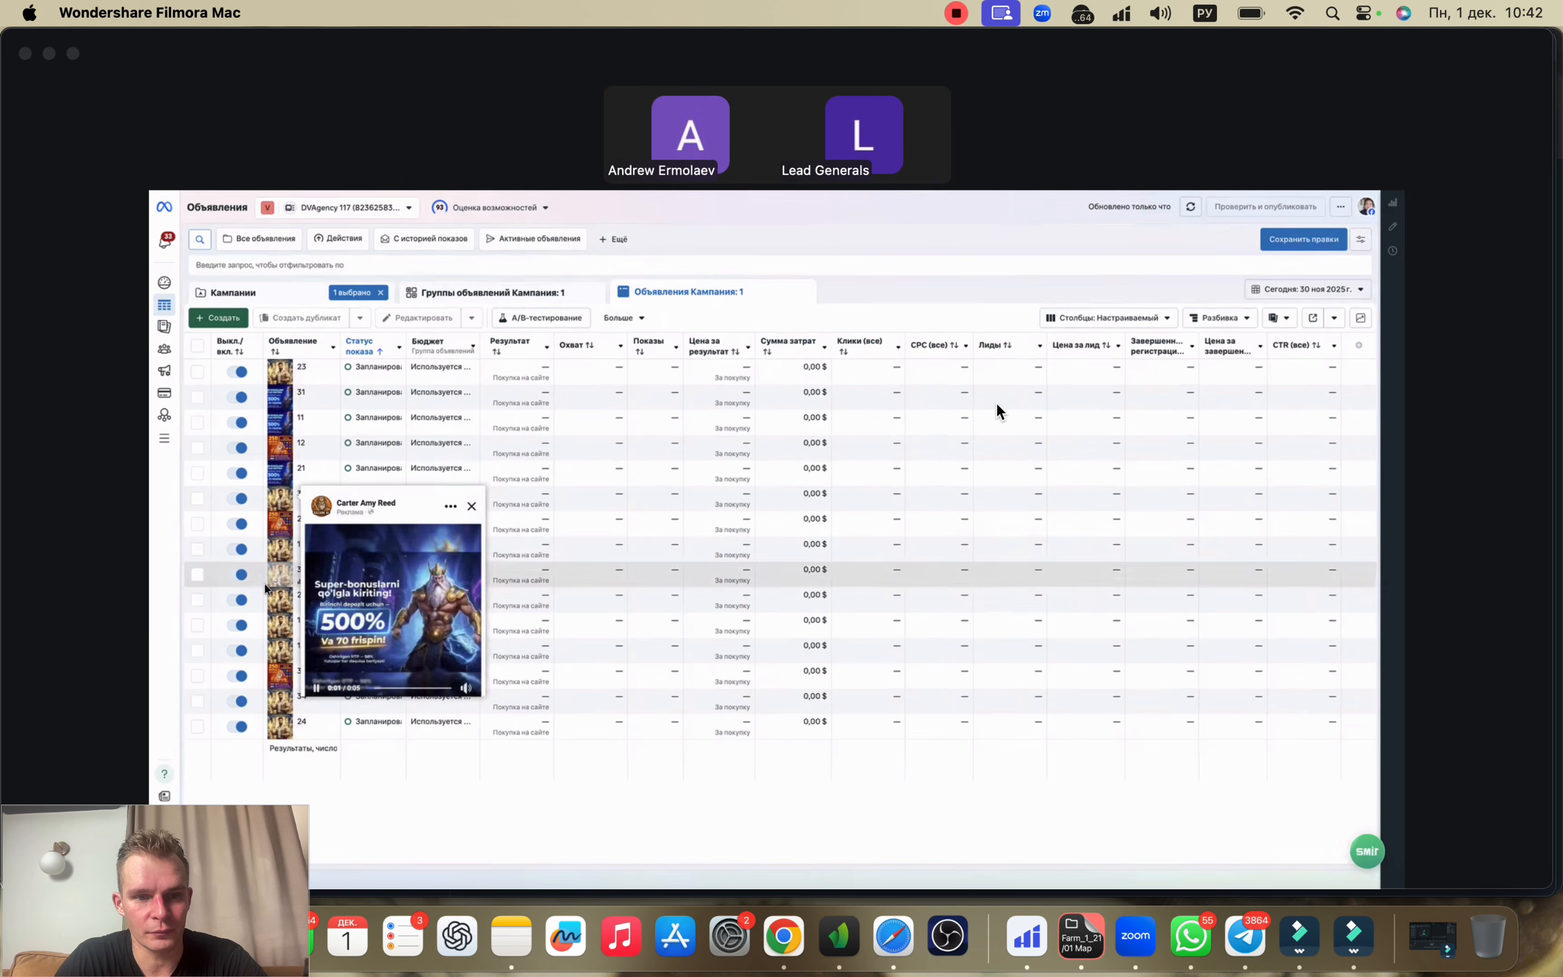
Step: Preview the creative of a scheduled ad in the campaign's ad list
mouse_move(276, 606)
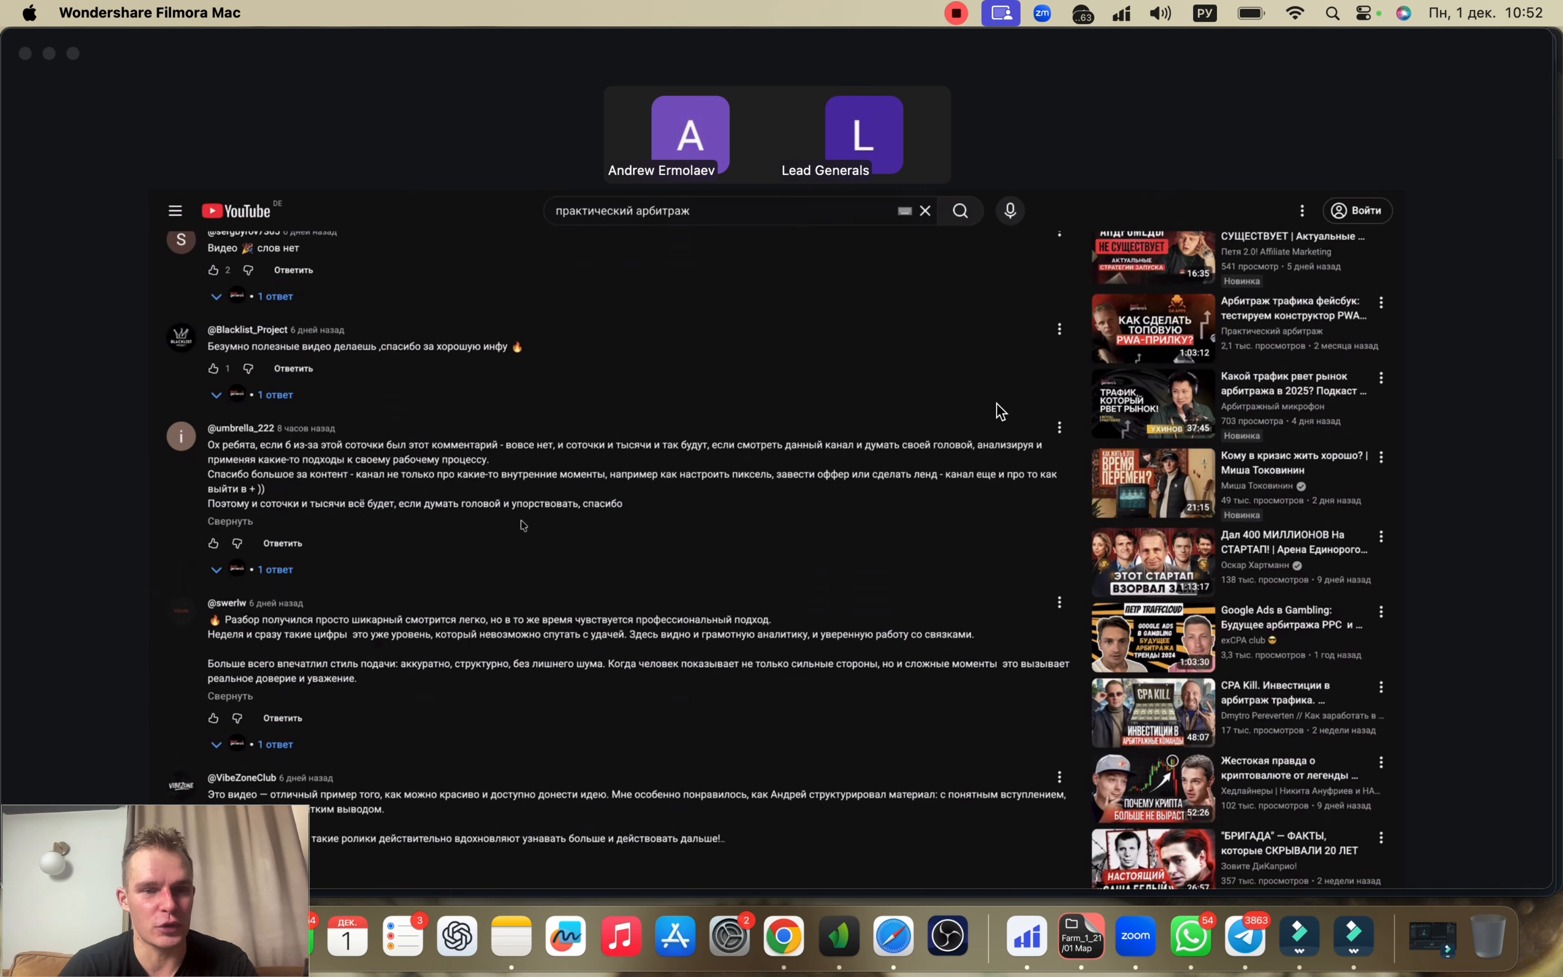
Step: Open the channel of the YouTube commenter who thanks for the content, view its additional information and close it
click(250, 428)
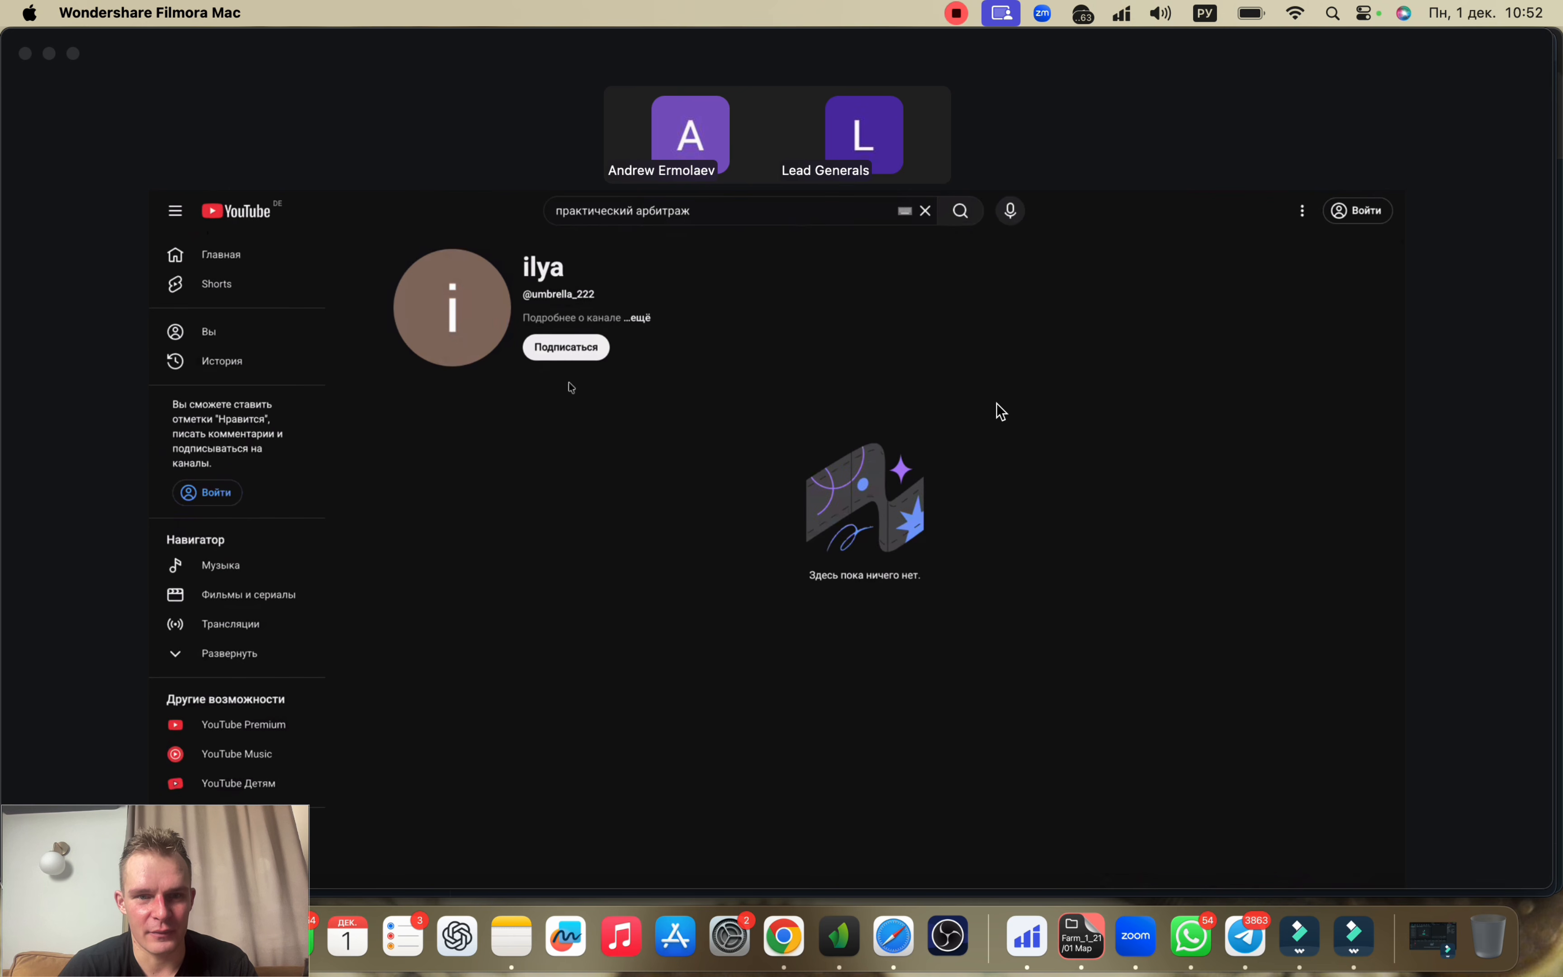
click(643, 319)
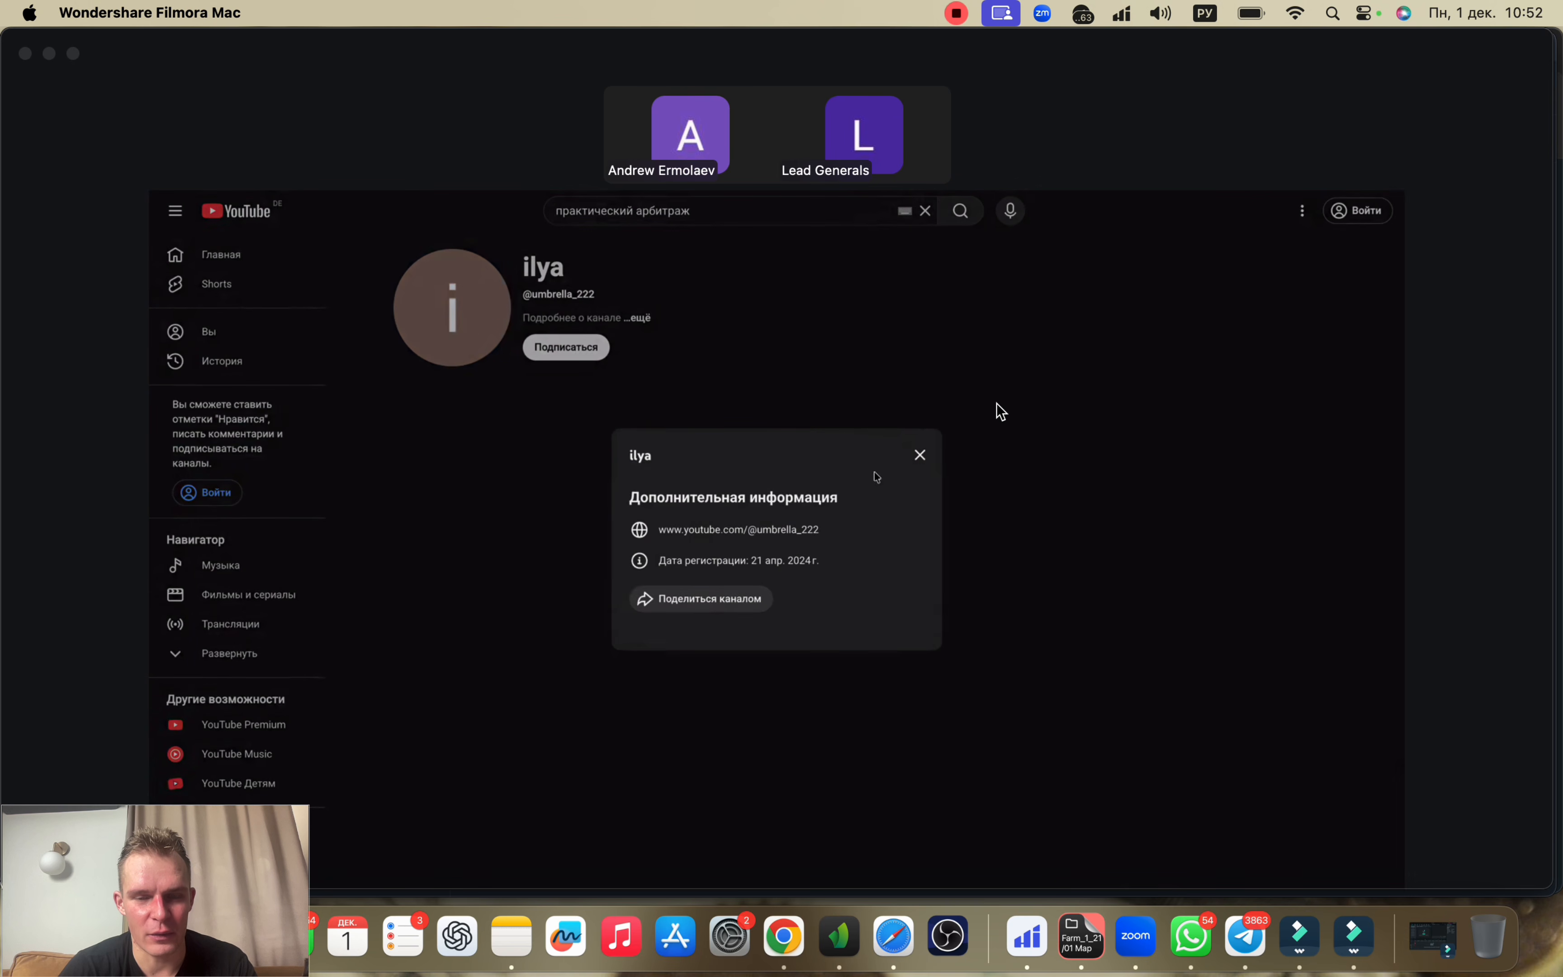
click(916, 457)
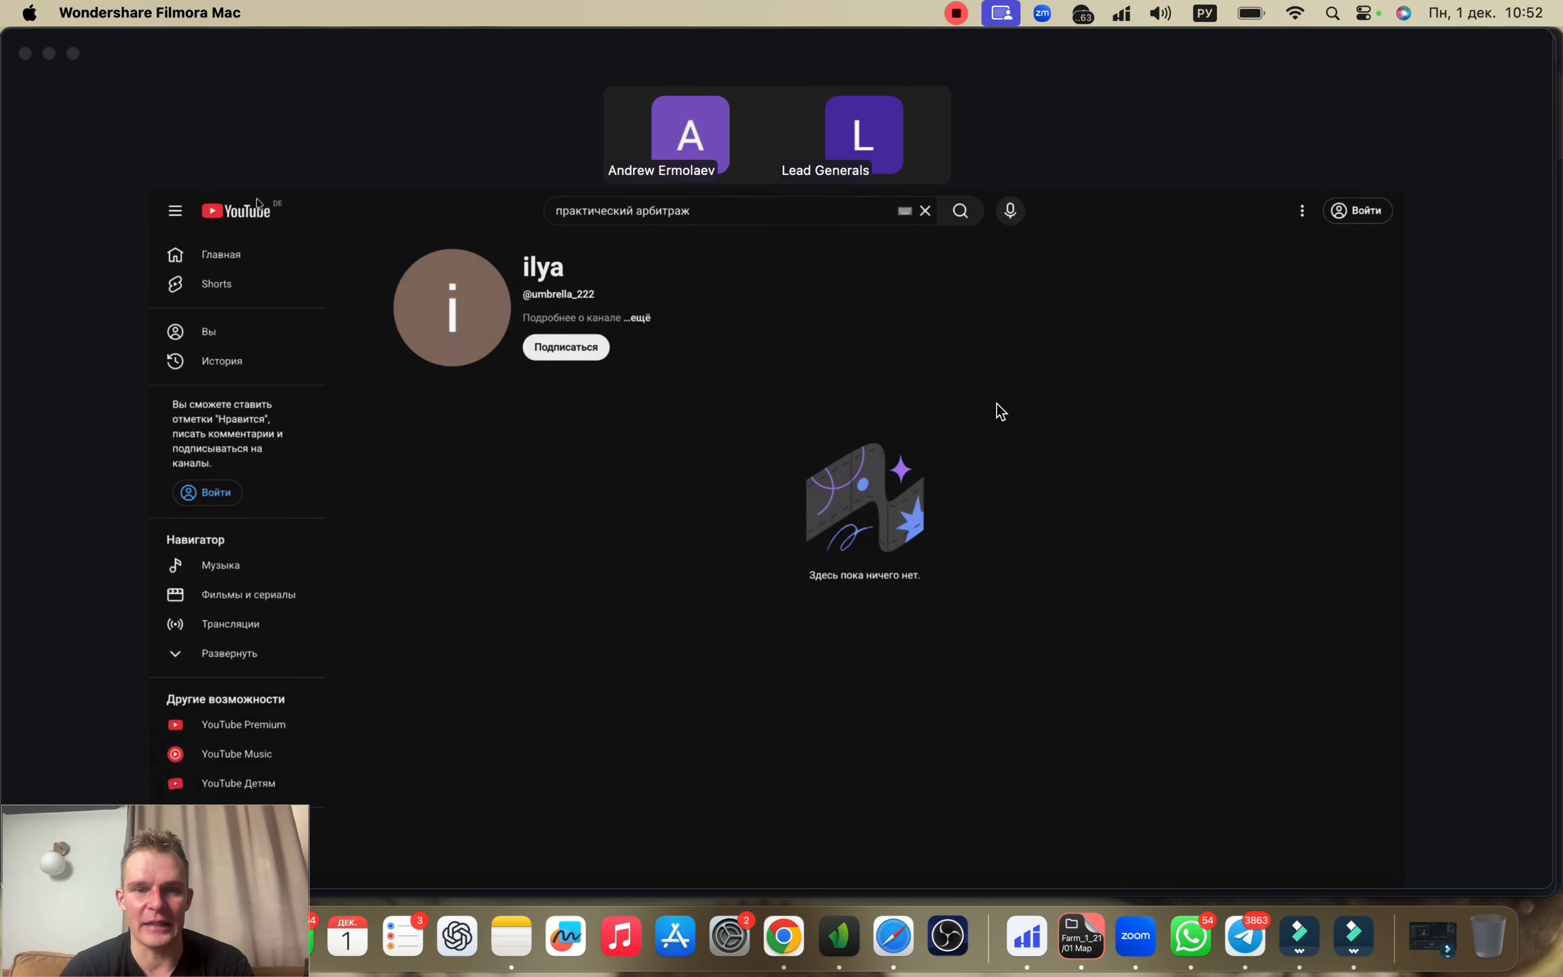